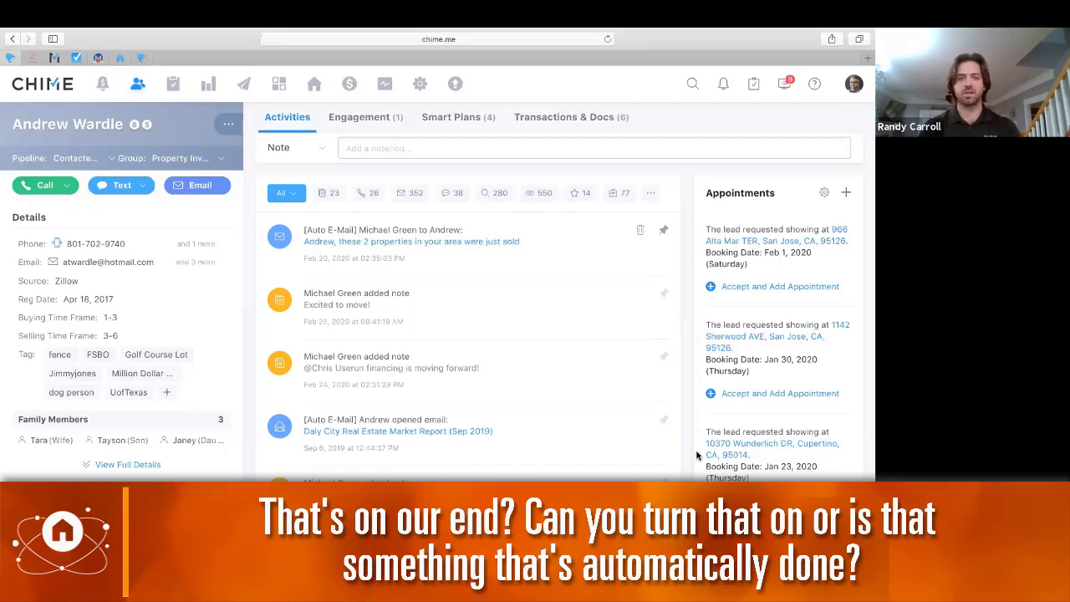
Go to Settings and choose AI Assistant under Features
{"action": "left_click", "coordinate": [419, 85]}
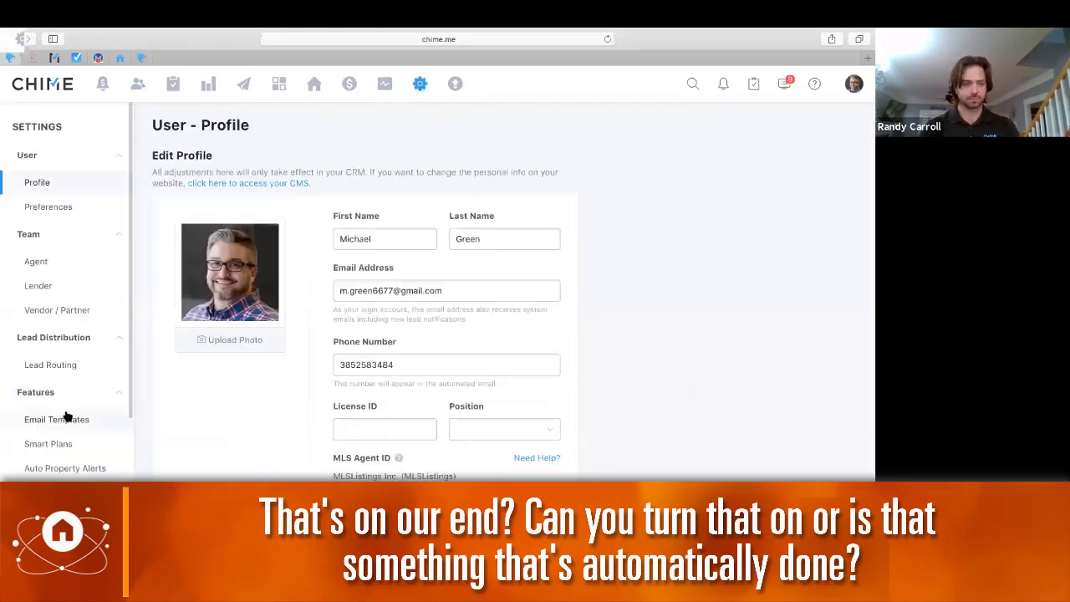
{"action": "scroll", "coordinate": [67, 416], "scroll_direction": "down", "scroll_amount": 5}
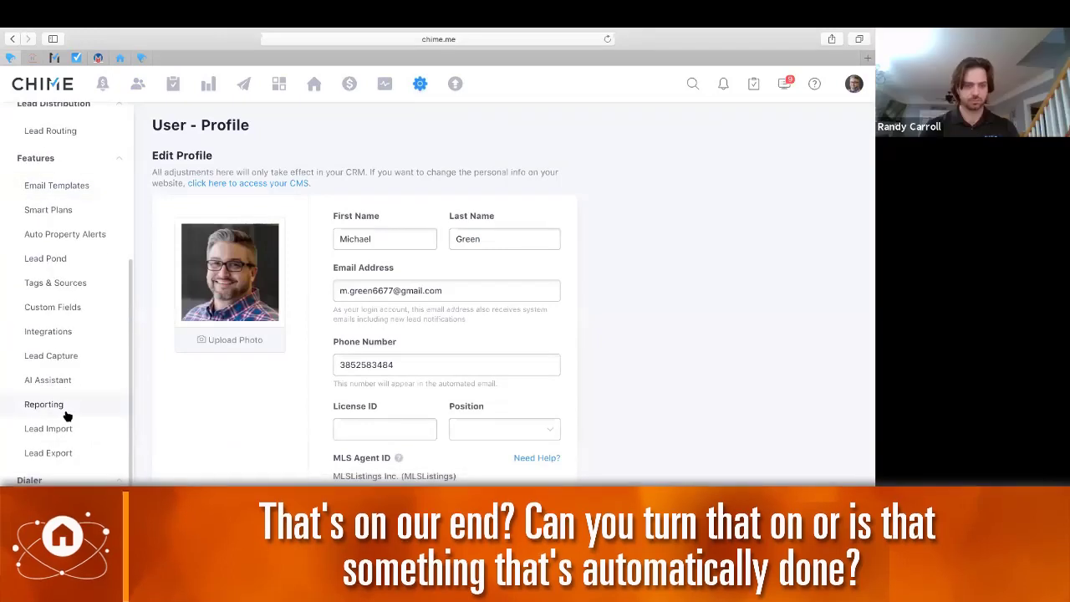
{"action": "left_click", "coordinate": [48, 379]}
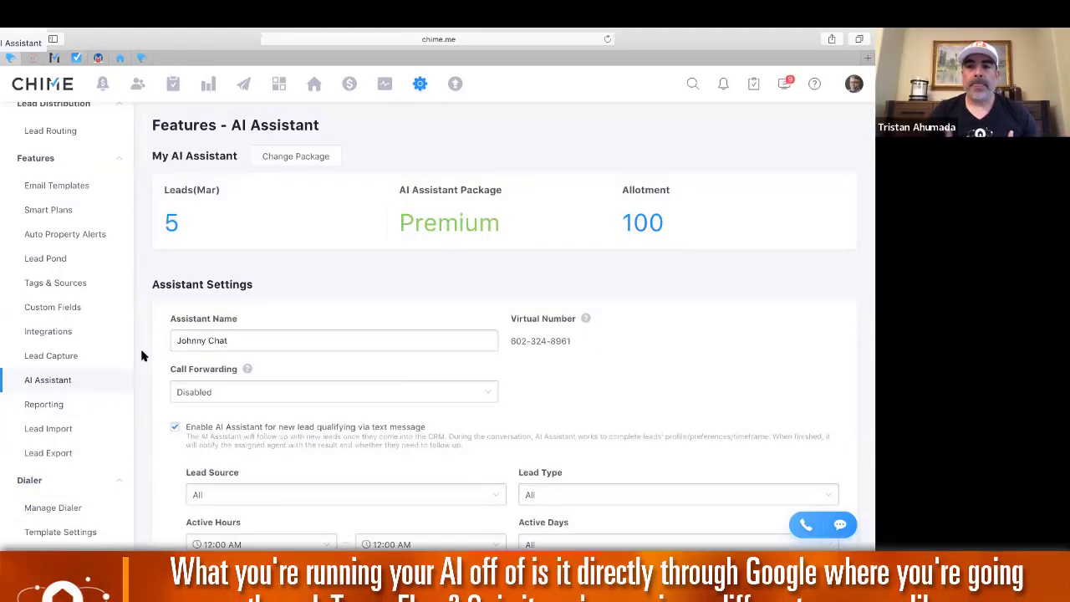
{"action": "scroll", "coordinate": [140, 355], "scroll_direction": "down", "scroll_amount": 1}
{"action": "scroll", "coordinate": [140, 356], "scroll_direction": "down", "scroll_amount": 1}
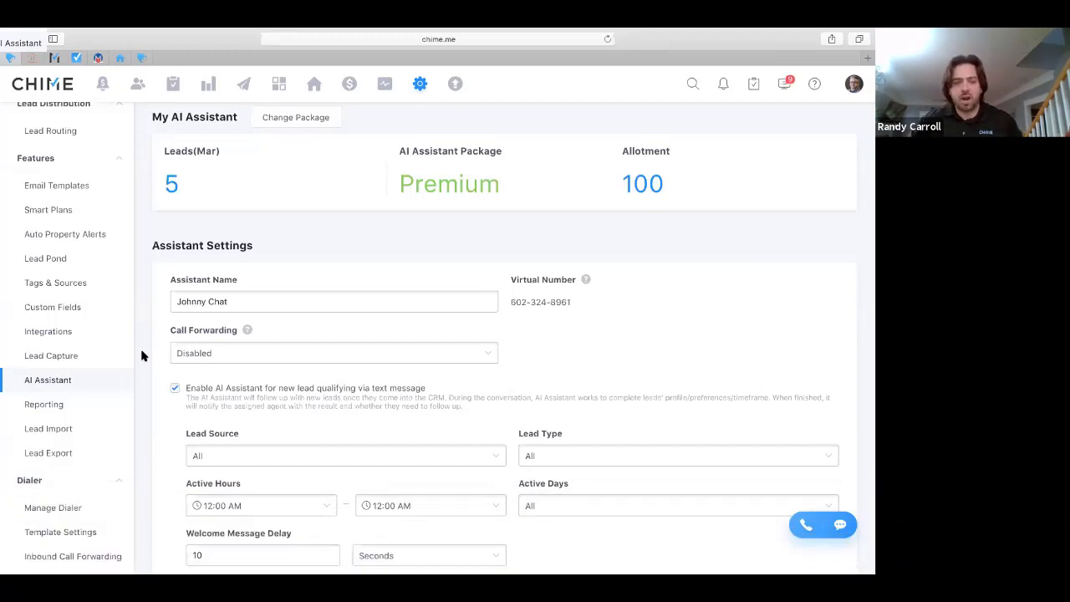
{"action": "scroll", "coordinate": [141, 355], "scroll_direction": "down", "scroll_amount": 3}
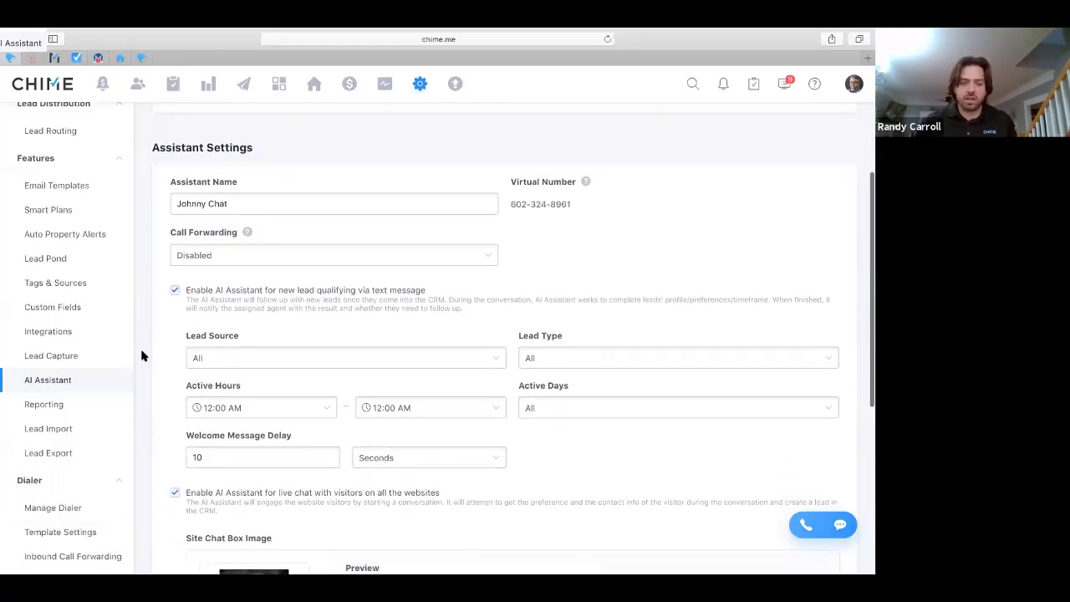
{"action": "scroll", "coordinate": [141, 355], "scroll_direction": "down", "scroll_amount": 1}
{"action": "scroll", "coordinate": [141, 355], "scroll_direction": "down", "scroll_amount": 1}
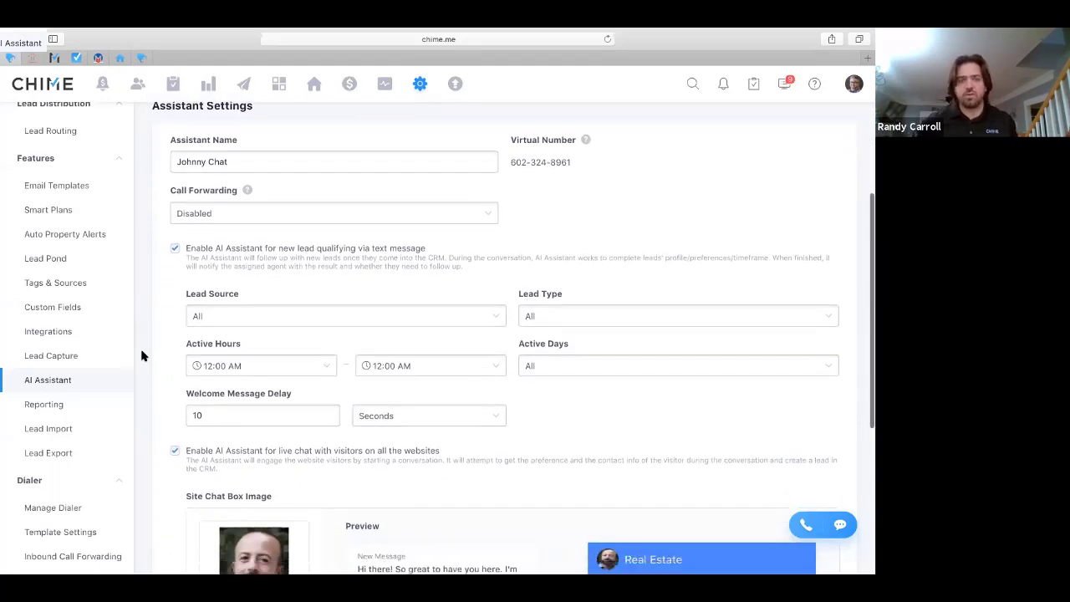
{"action": "scroll", "coordinate": [141, 356], "scroll_direction": "down", "scroll_amount": 4}
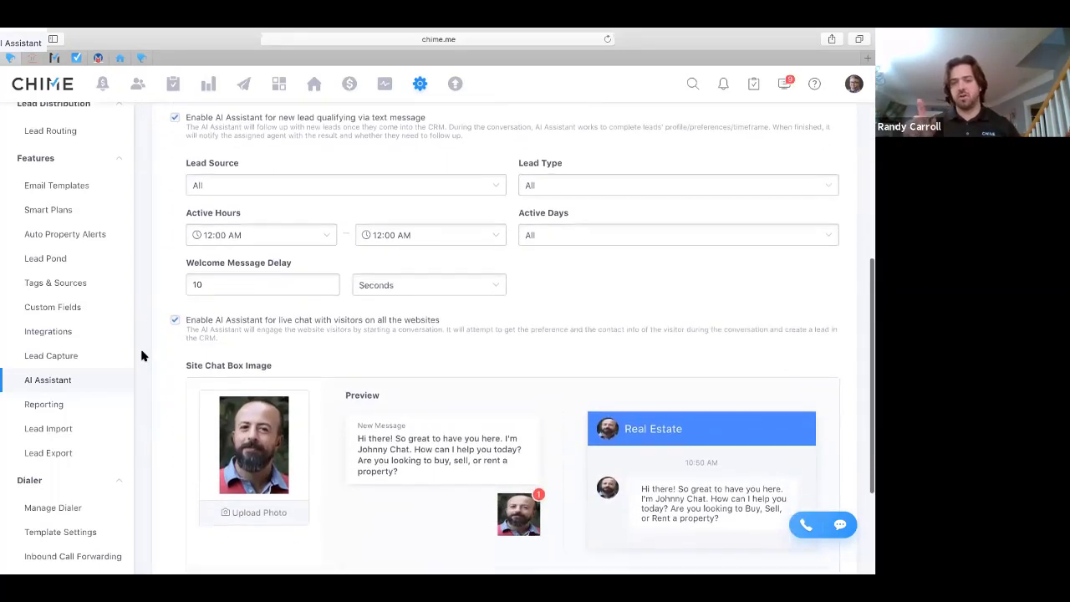
{"action": "scroll", "coordinate": [141, 355], "scroll_direction": "down", "scroll_amount": 1}
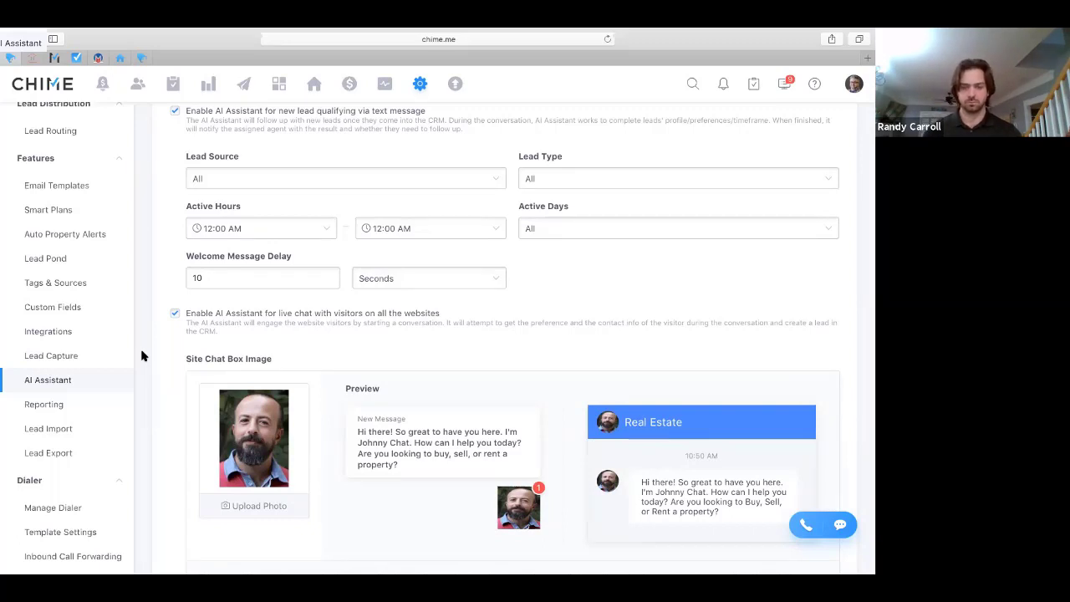
{"action": "scroll", "coordinate": [142, 355], "scroll_direction": "down", "scroll_amount": 3}
{"action": "scroll", "coordinate": [142, 355], "scroll_direction": "up", "scroll_amount": 4}
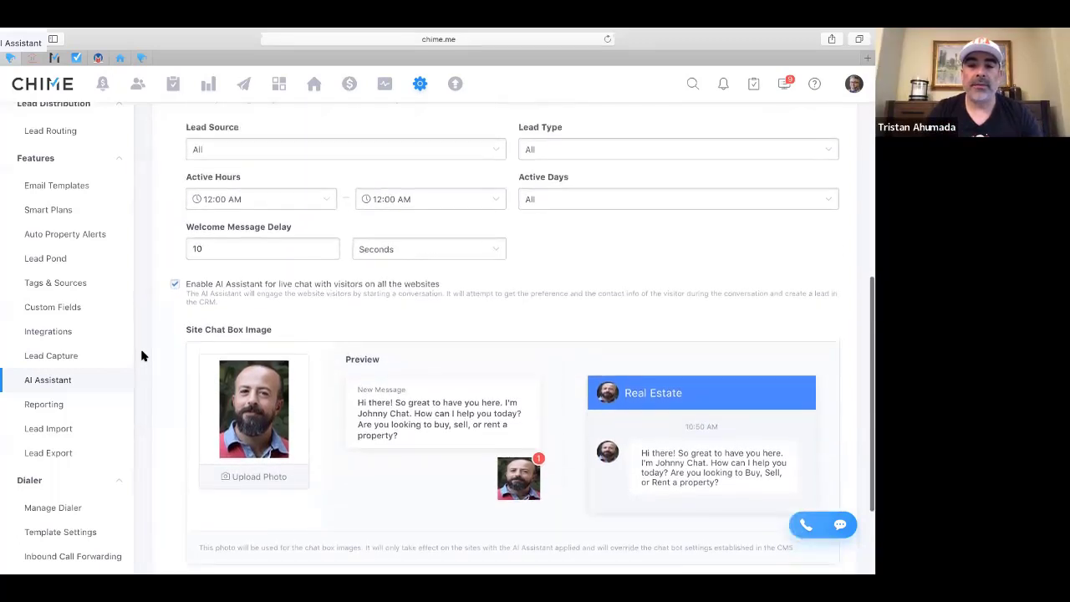
{"action": "scroll", "coordinate": [141, 355], "scroll_direction": "up", "scroll_amount": 3}
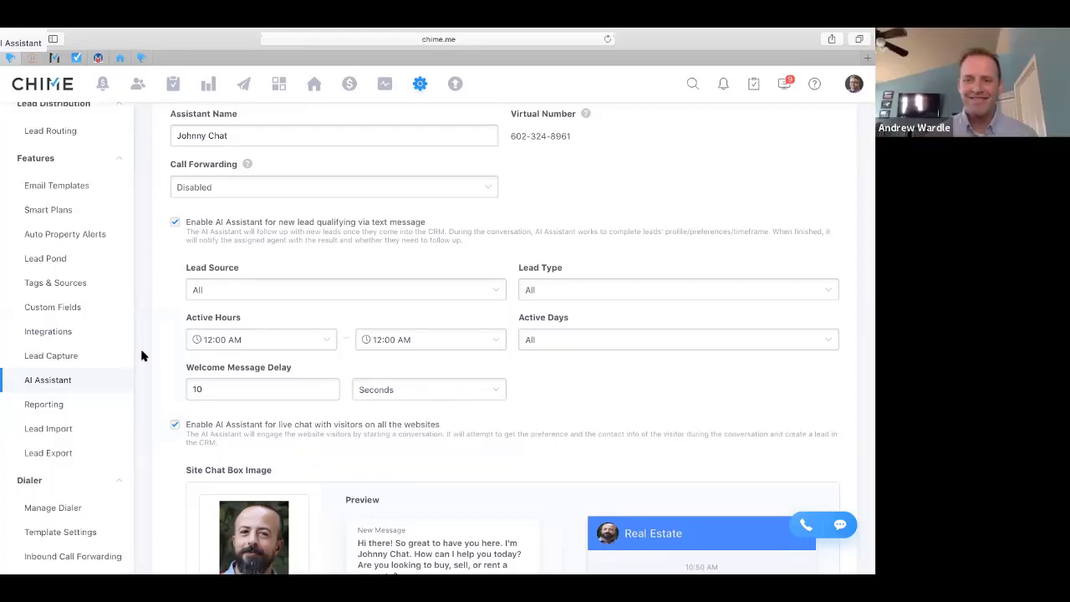
{"action": "scroll", "coordinate": [141, 355], "scroll_direction": "up", "scroll_amount": 2}
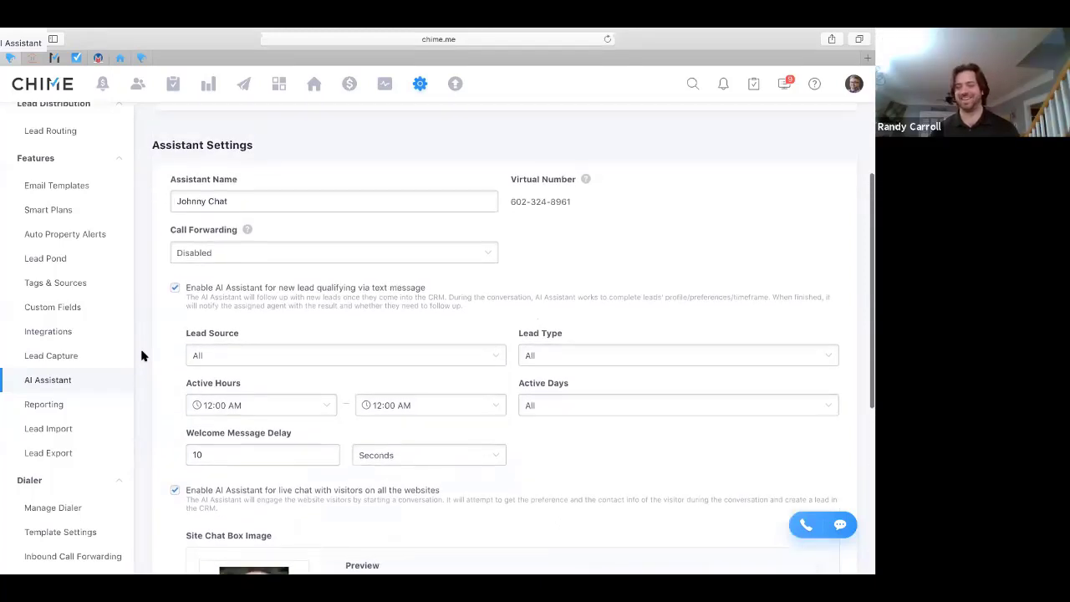
{"action": "left_click_drag", "start_coordinate": [228, 202], "coordinate": [170, 202]}
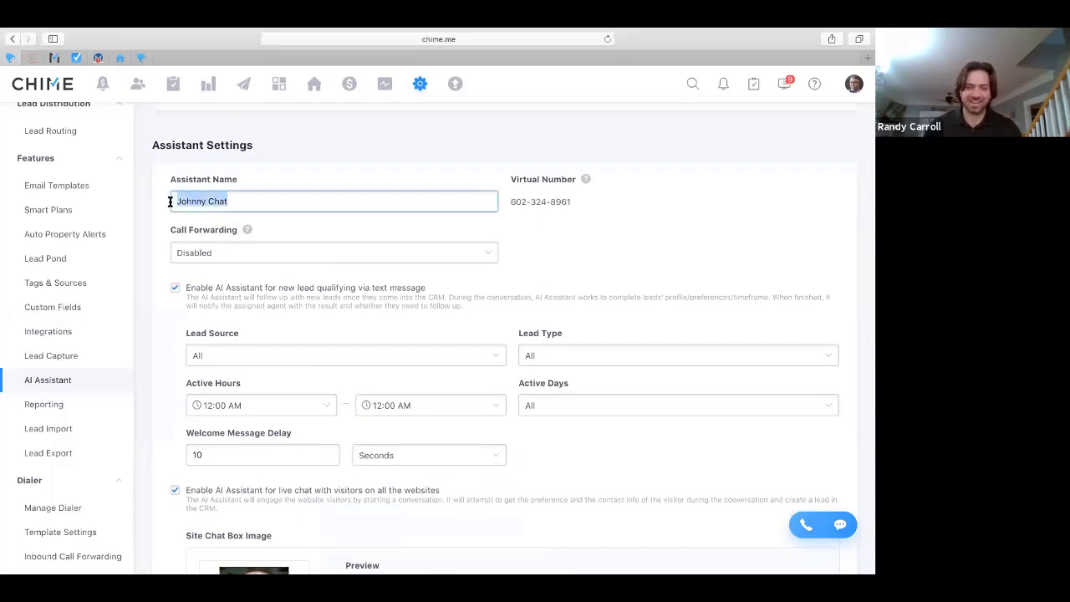
{"action": "type", "text": "Tristan"}
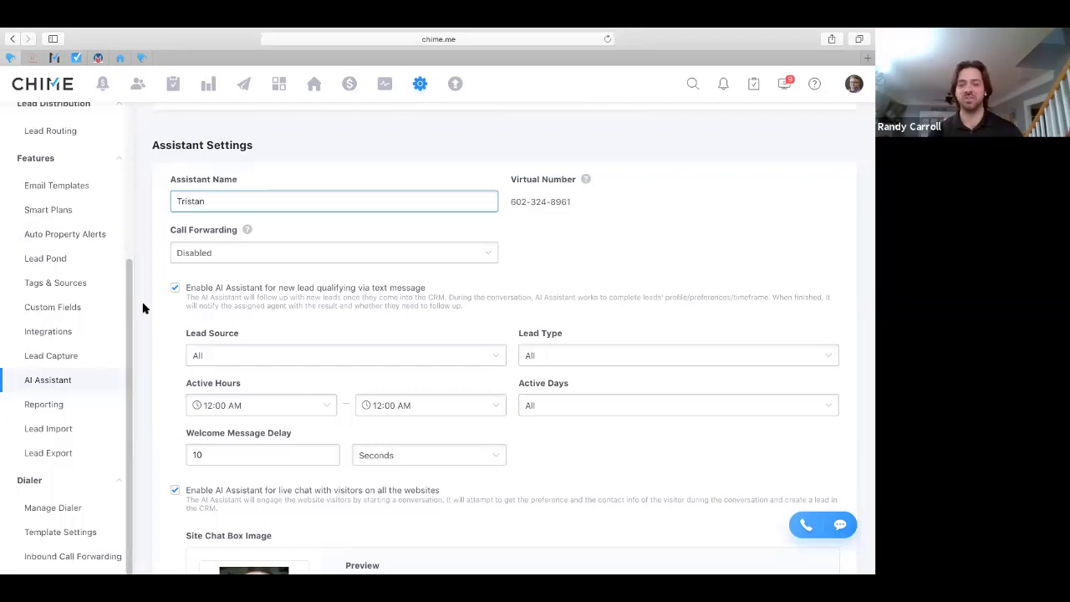
{"action": "scroll", "coordinate": [160, 338], "scroll_direction": "down", "scroll_amount": 2}
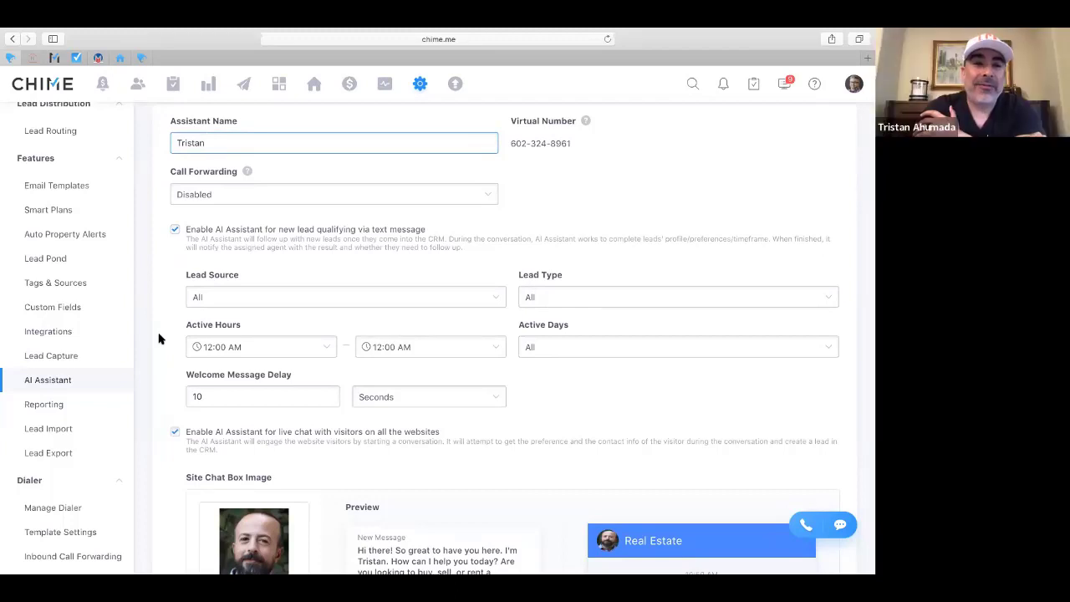
{"action": "key", "text": "BackSpace"}
{"action": "key", "text": "BackSpace"}
{"action": "key", "text": "BackSpace"}
{"action": "key", "text": "BackSpace"}
{"action": "key", "text": "BackSpace"}
{"action": "key", "text": "BackSpace"}
{"action": "key", "text": "BackSpace"}
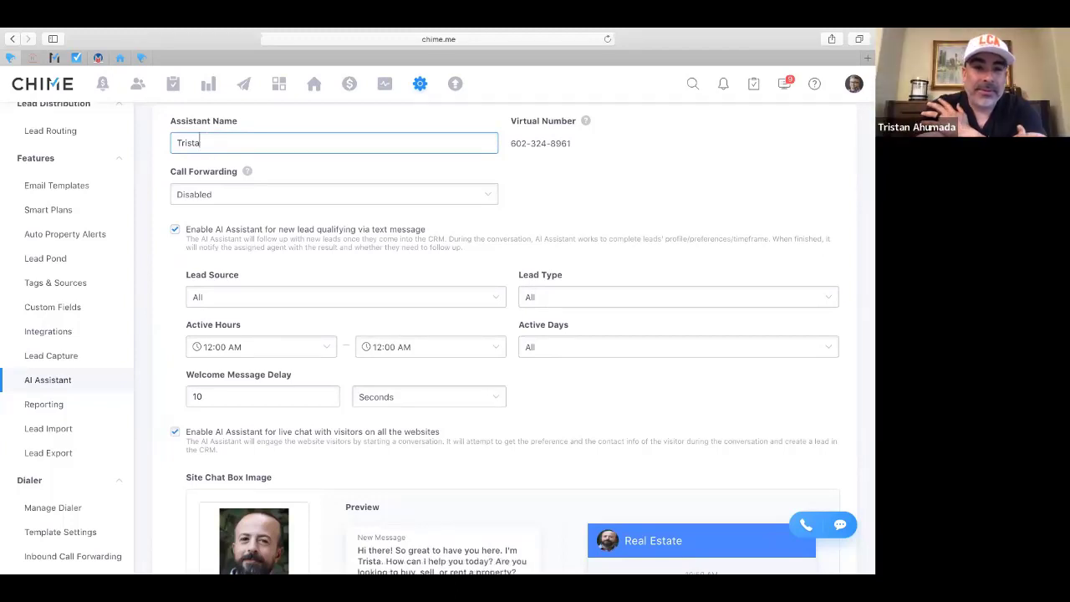
{"action": "type", "text": "Alf"}
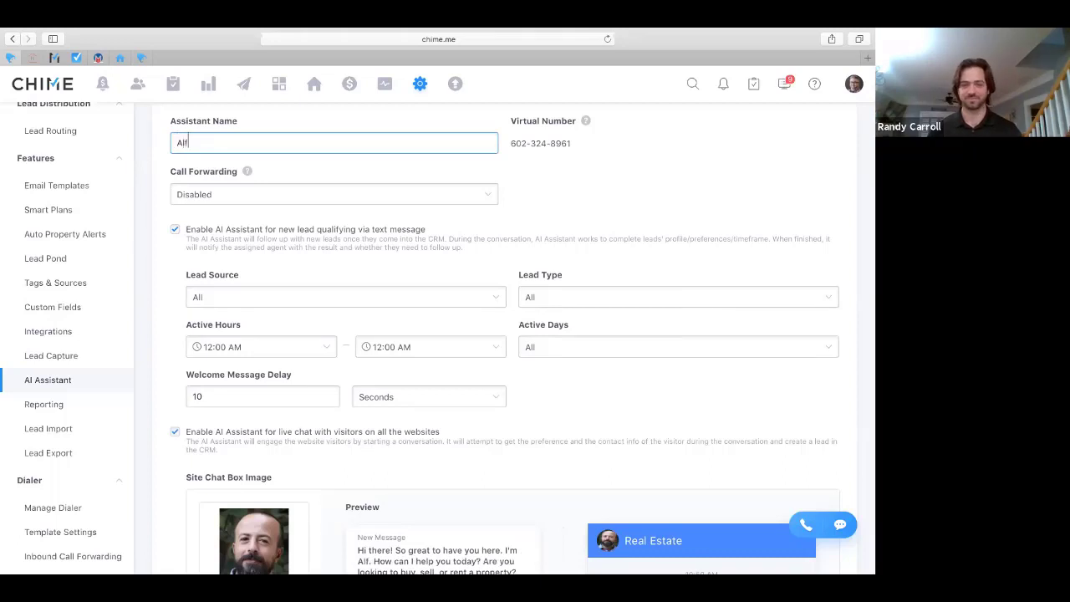
{"action": "type", "text": "red Penn"}
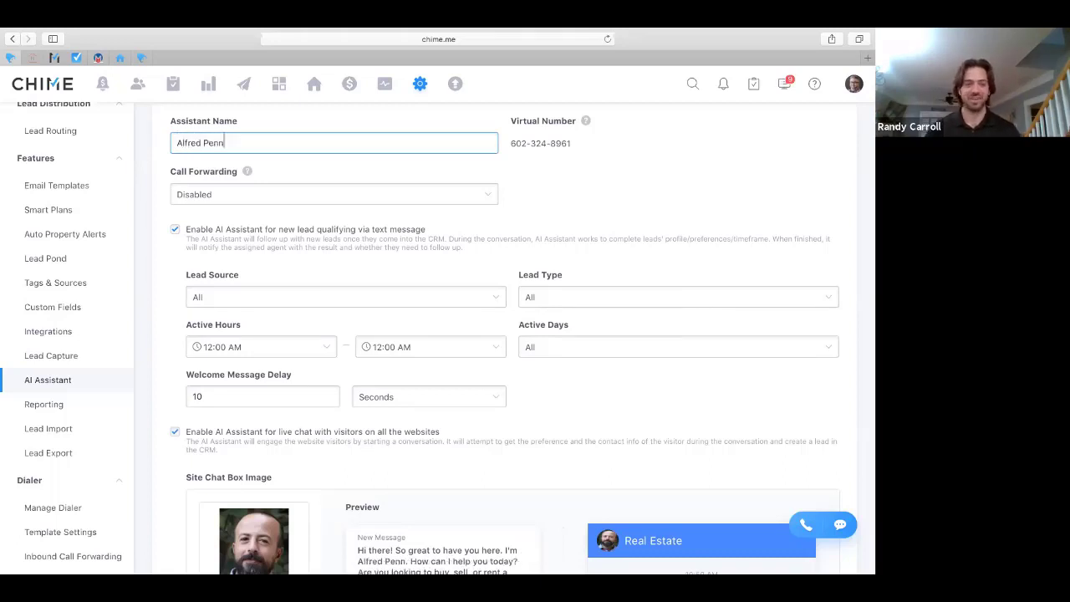
{"action": "type", "text": "yworth"}
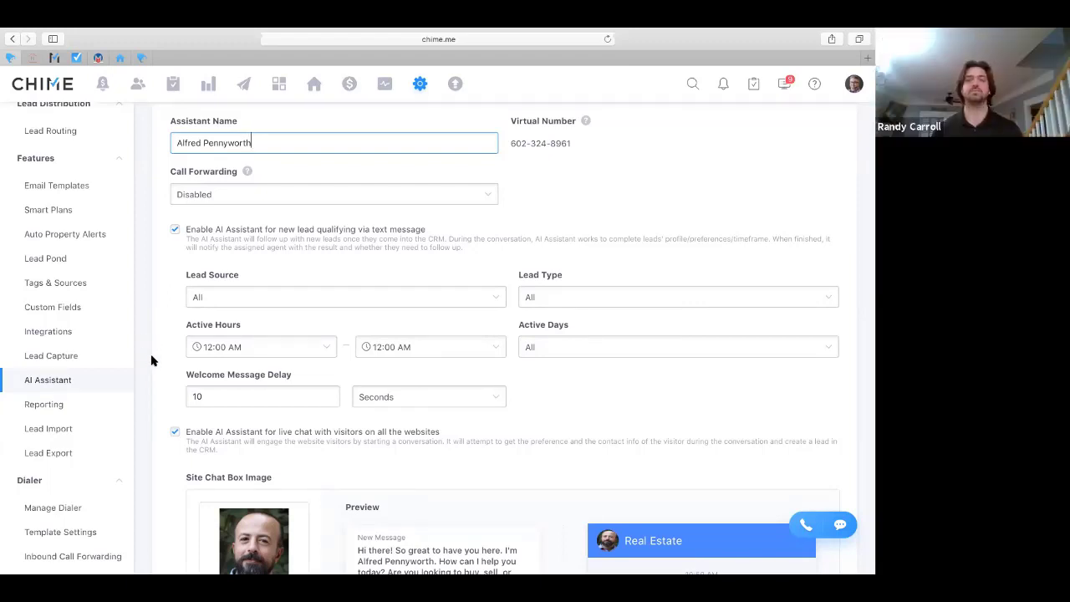
{"action": "scroll", "coordinate": [152, 360], "scroll_direction": "down", "scroll_amount": 1}
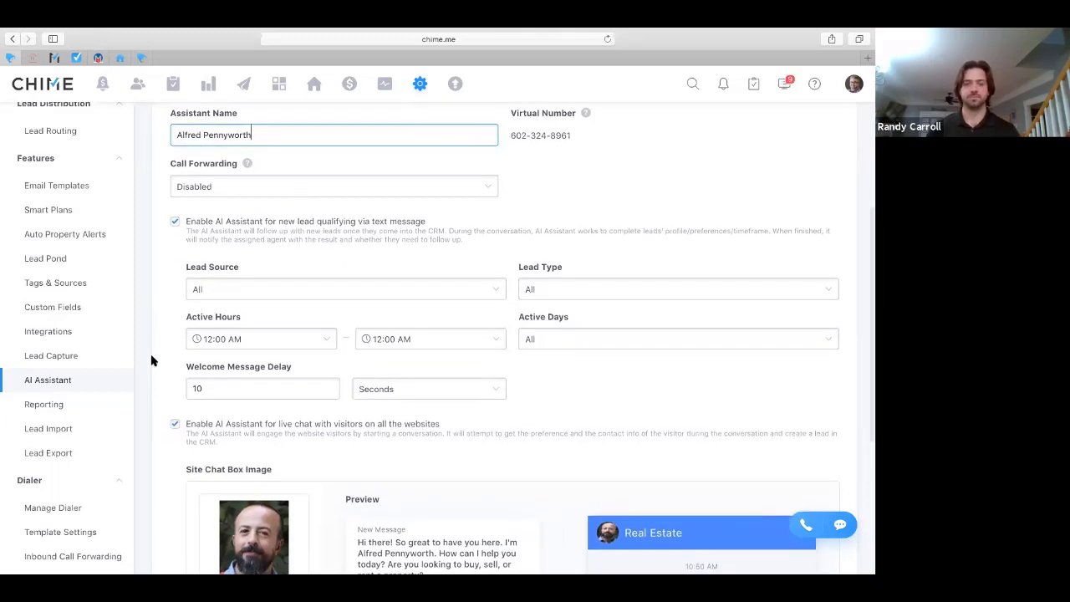
{"action": "scroll", "coordinate": [152, 360], "scroll_direction": "down", "scroll_amount": 2}
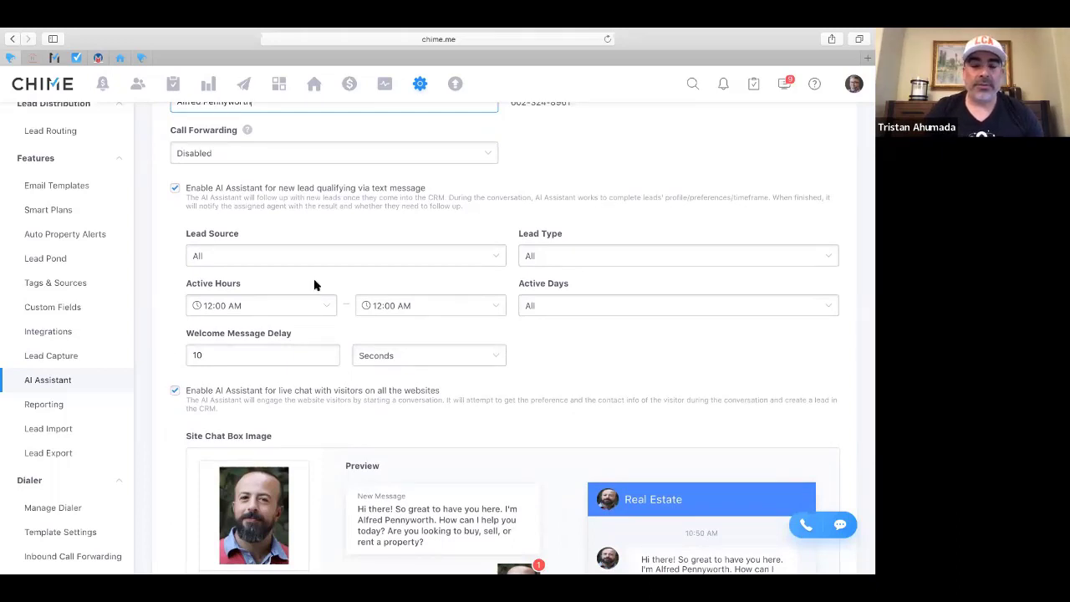
In the Lead Source list, uncheck All to clear every lead source
{"action": "left_click", "coordinate": [496, 260]}
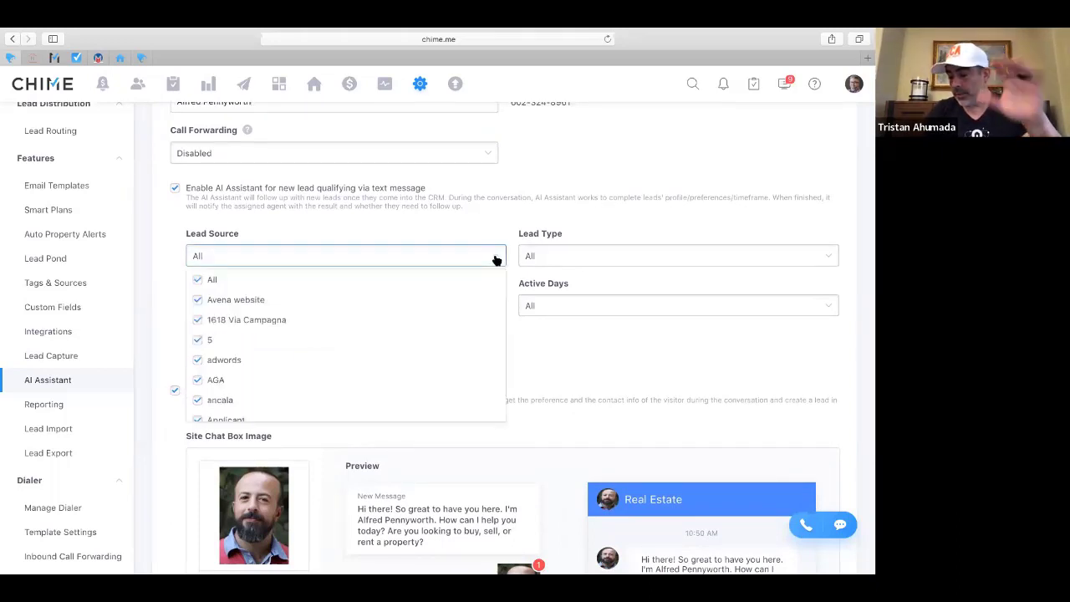
{"action": "scroll", "coordinate": [411, 338], "scroll_direction": "down", "scroll_amount": 3}
{"action": "scroll", "coordinate": [412, 338], "scroll_direction": "down", "scroll_amount": 5}
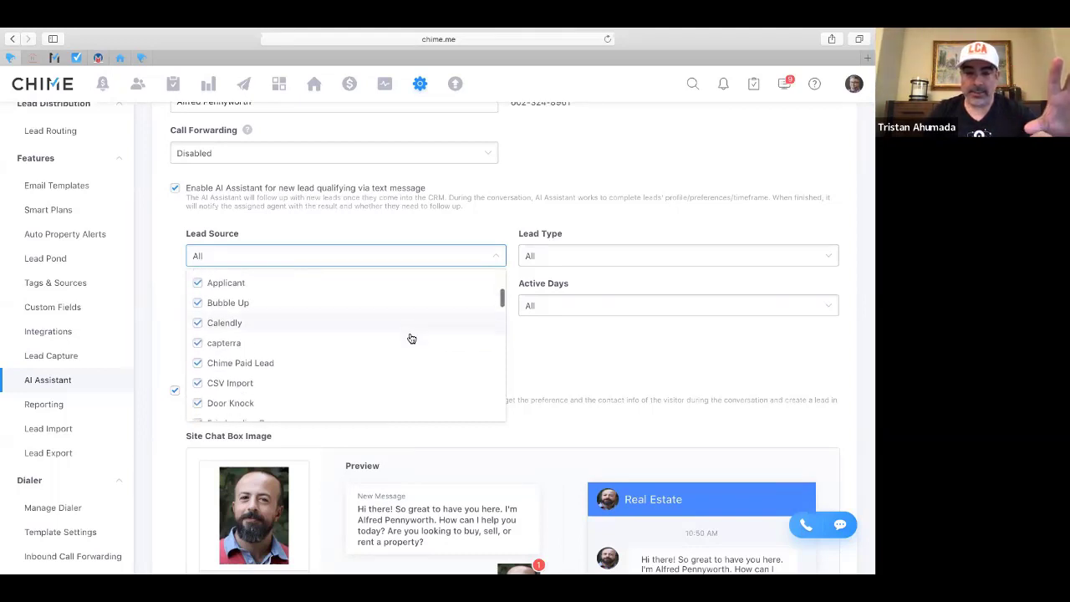
{"action": "scroll", "coordinate": [412, 338], "scroll_direction": "up", "scroll_amount": 10}
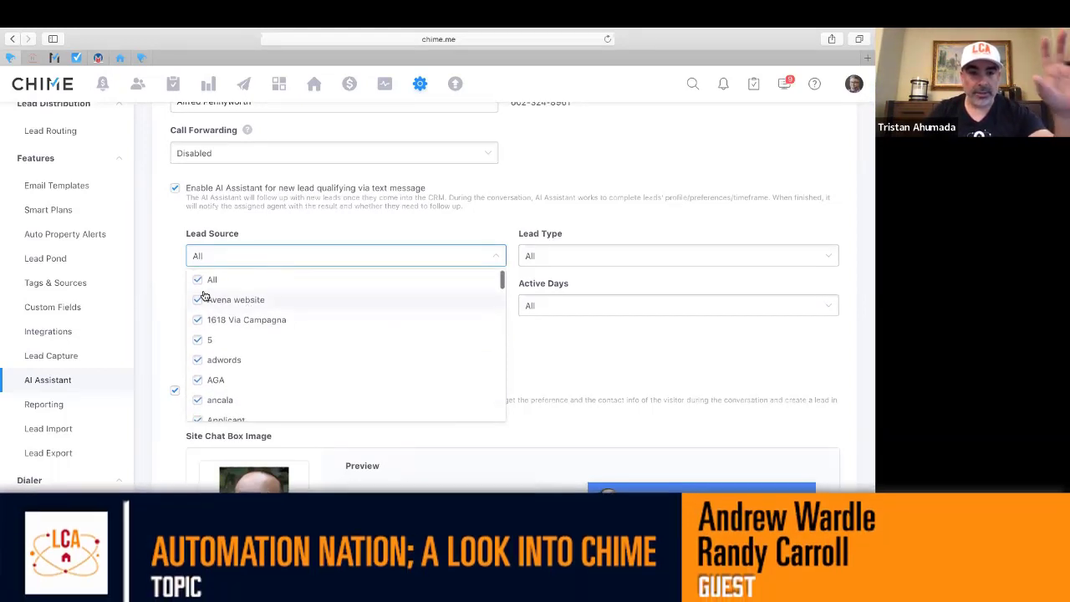
{"action": "left_click", "coordinate": [197, 279]}
Check Realtor.com, Zillow and Facebook as the qualifying lead sources
{"action": "scroll", "coordinate": [297, 340], "scroll_direction": "down", "scroll_amount": 15}
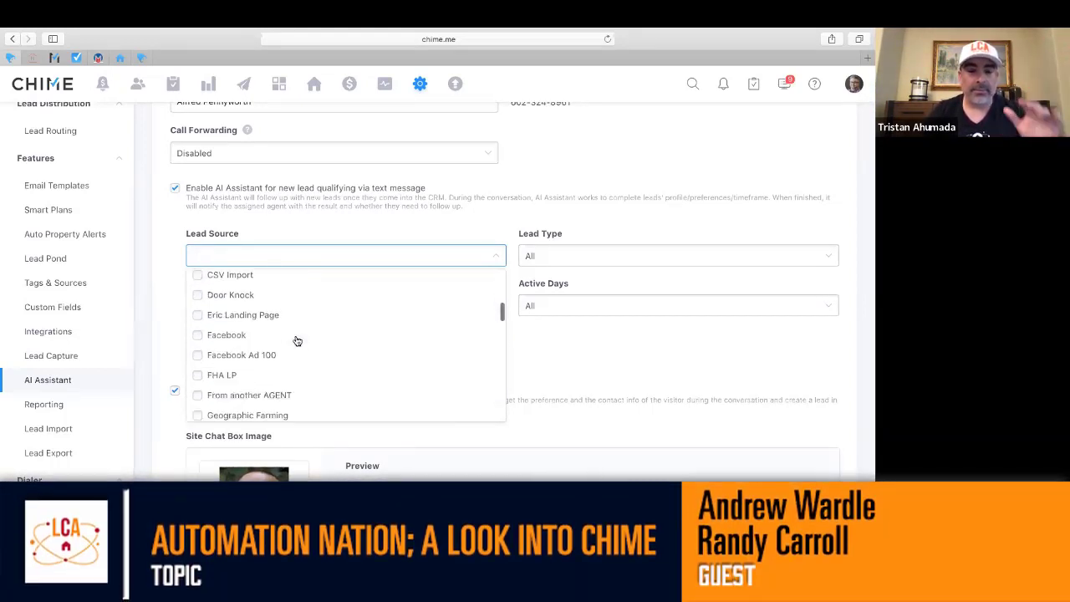
{"action": "scroll", "coordinate": [296, 341], "scroll_direction": "up", "scroll_amount": 5}
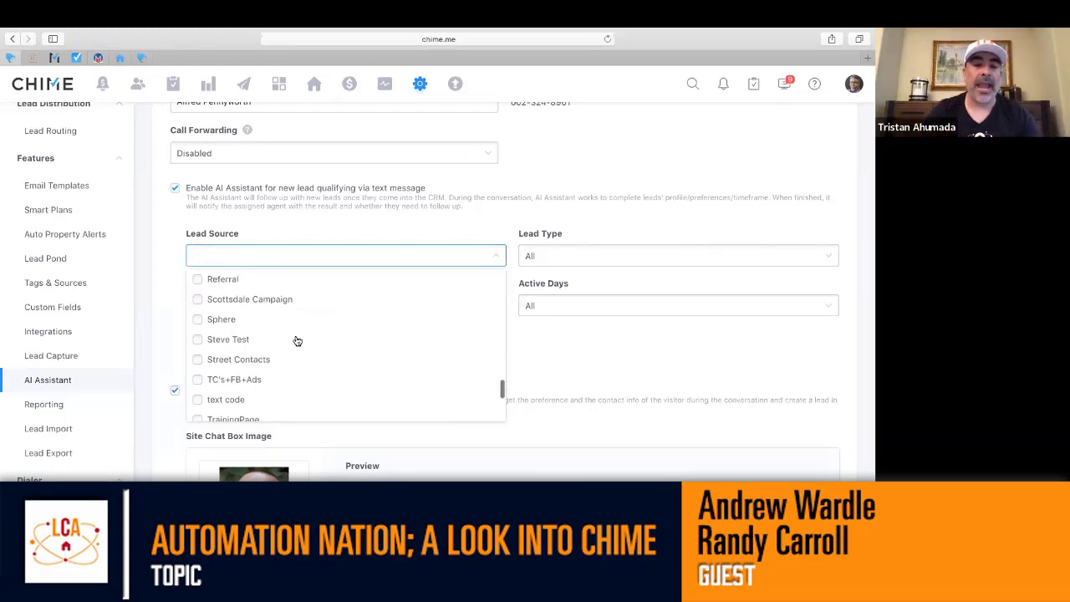
{"action": "scroll", "coordinate": [297, 341], "scroll_direction": "up", "scroll_amount": 2}
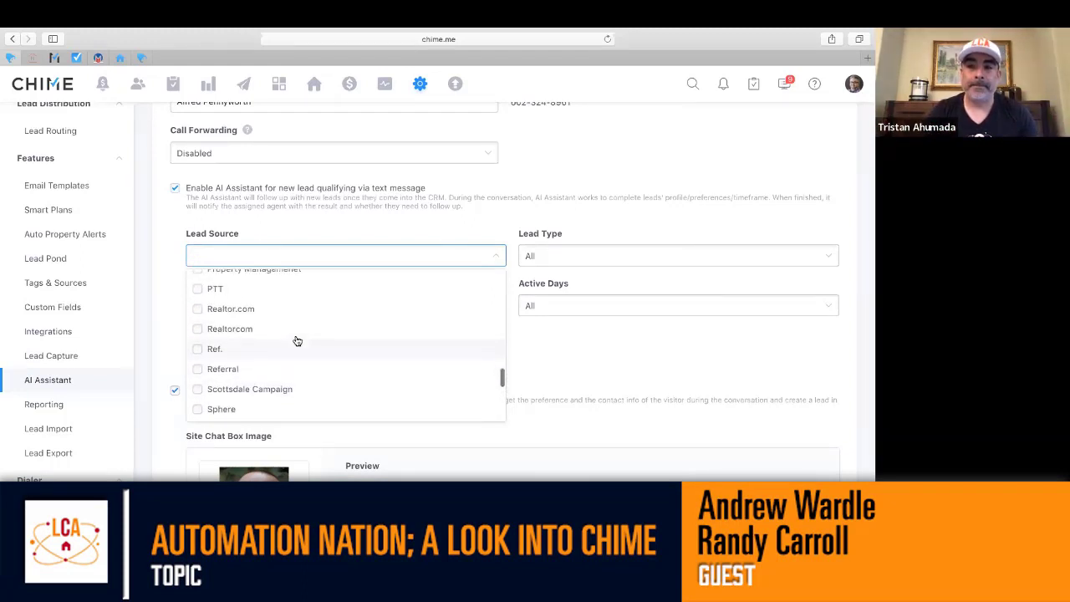
{"action": "left_click", "coordinate": [198, 323]}
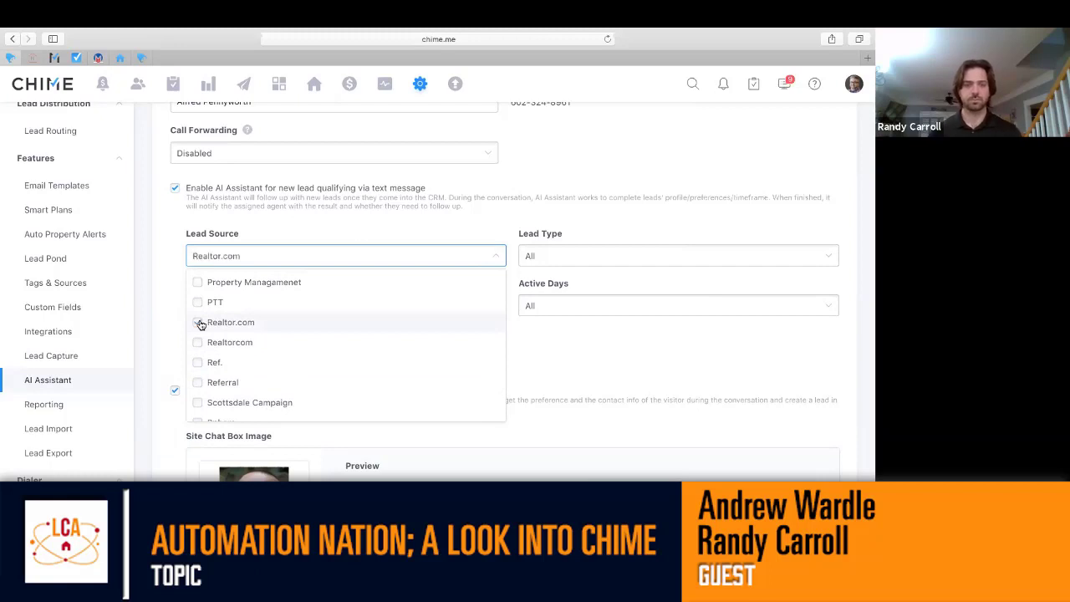
{"action": "scroll", "coordinate": [280, 376], "scroll_direction": "down", "scroll_amount": 3}
{"action": "scroll", "coordinate": [282, 377], "scroll_direction": "down", "scroll_amount": 3}
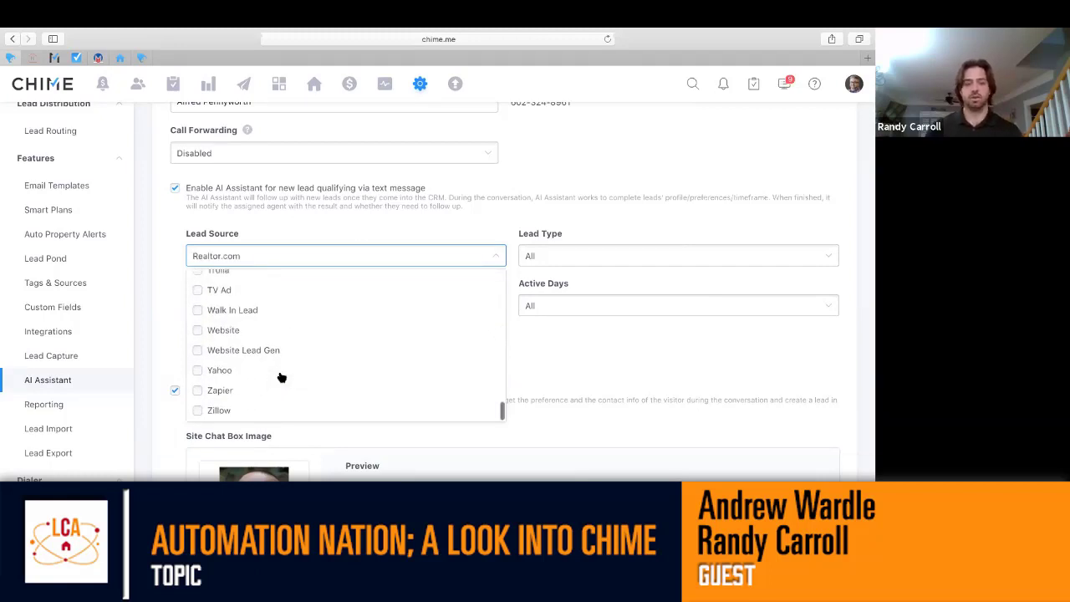
{"action": "left_click", "coordinate": [199, 413]}
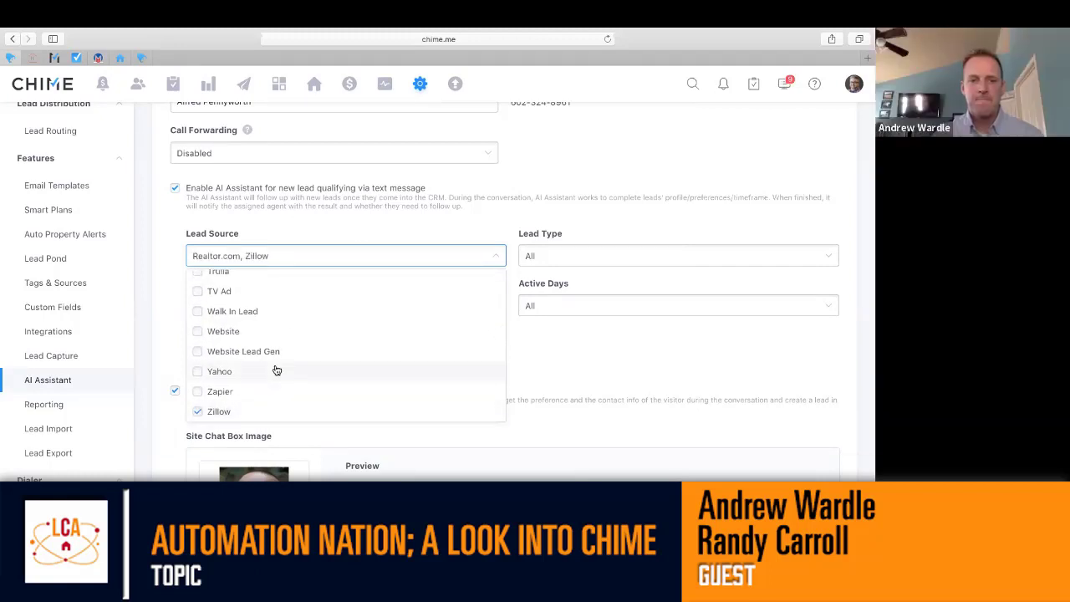
{"action": "scroll", "coordinate": [290, 360], "scroll_direction": "up", "scroll_amount": 10}
{"action": "scroll", "coordinate": [289, 360], "scroll_direction": "up", "scroll_amount": 6}
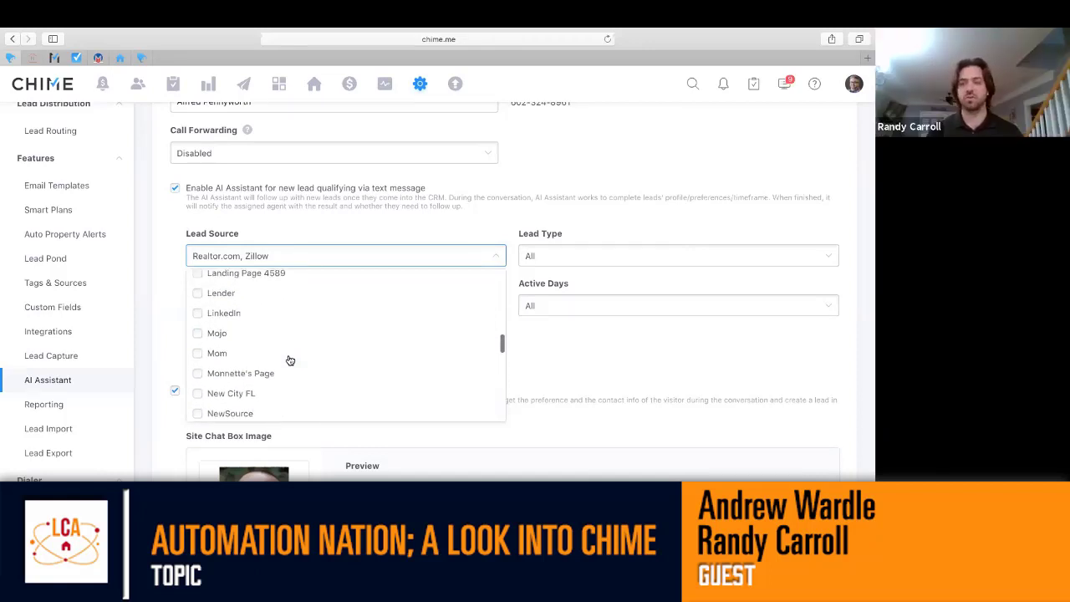
{"action": "scroll", "coordinate": [289, 360], "scroll_direction": "up", "scroll_amount": 4}
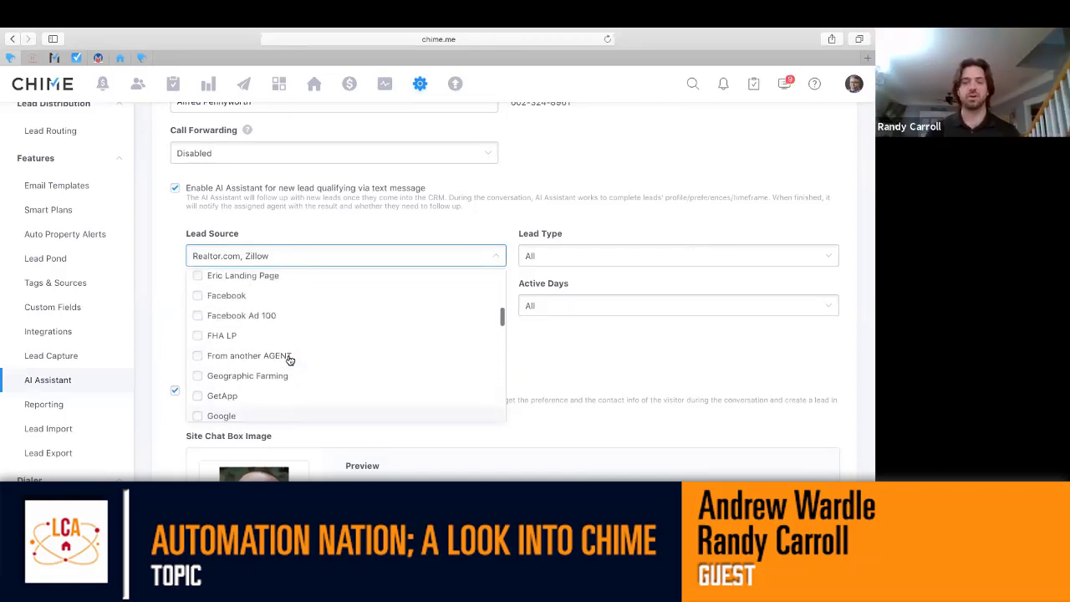
{"action": "left_click", "coordinate": [199, 340]}
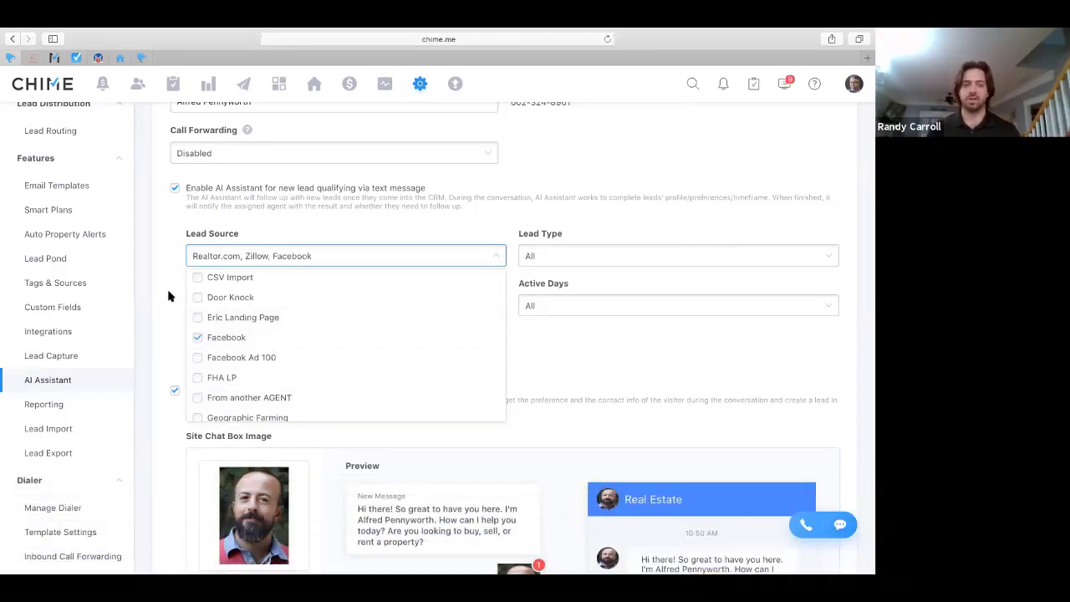
Close the lead source list and switch to the demo.chime.me San Francisco RE Group site
{"action": "left_click", "coordinate": [164, 278]}
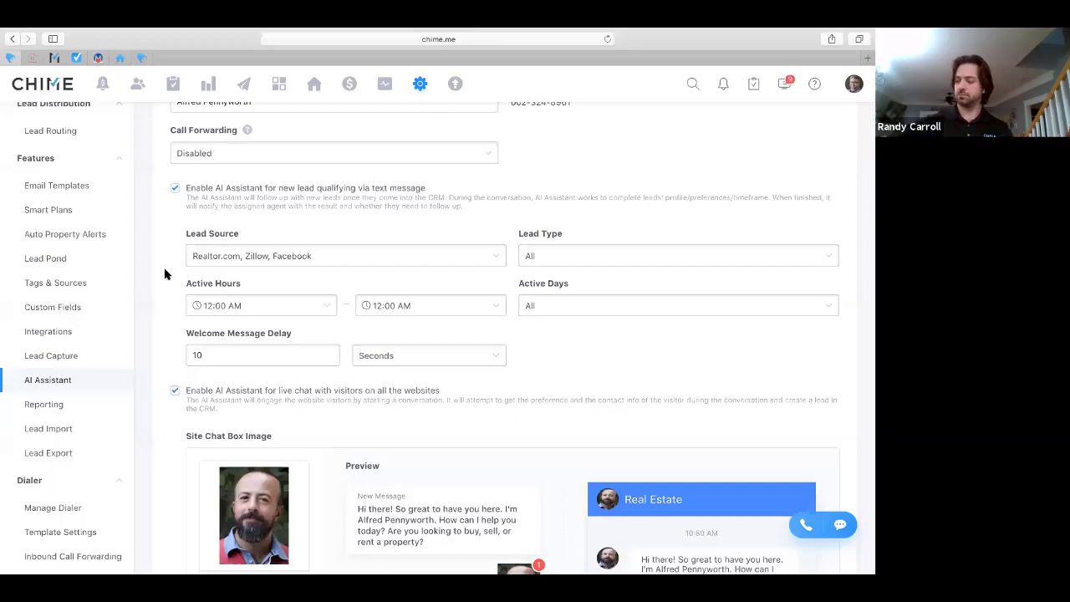
{"action": "key", "text": "ctrl+Right"}
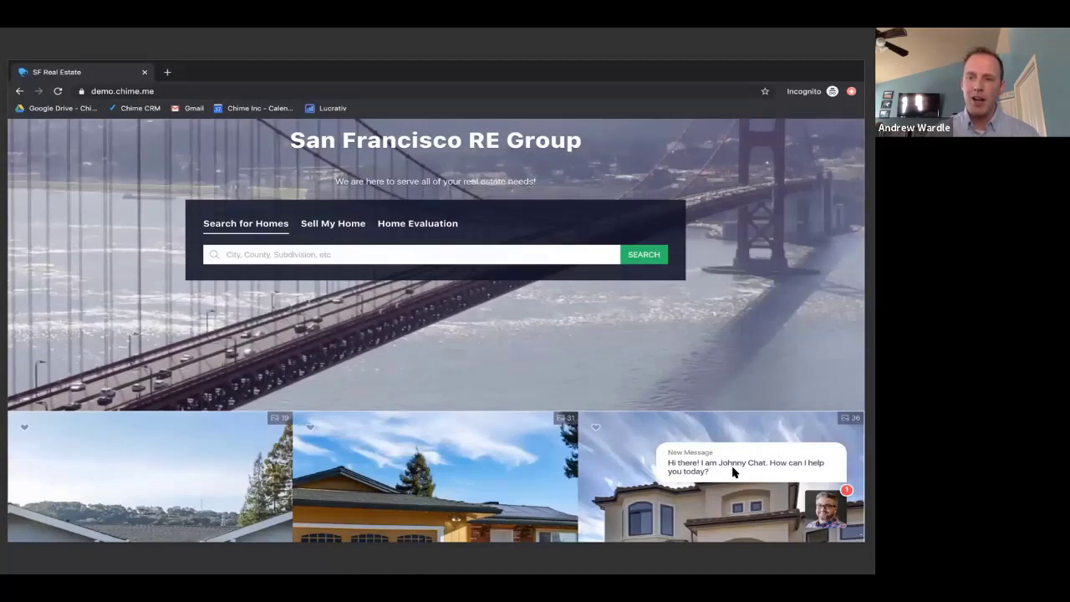
Advance the demo slides to the SF Real Estate live chat conversation
{"action": "key", "text": "Right"}
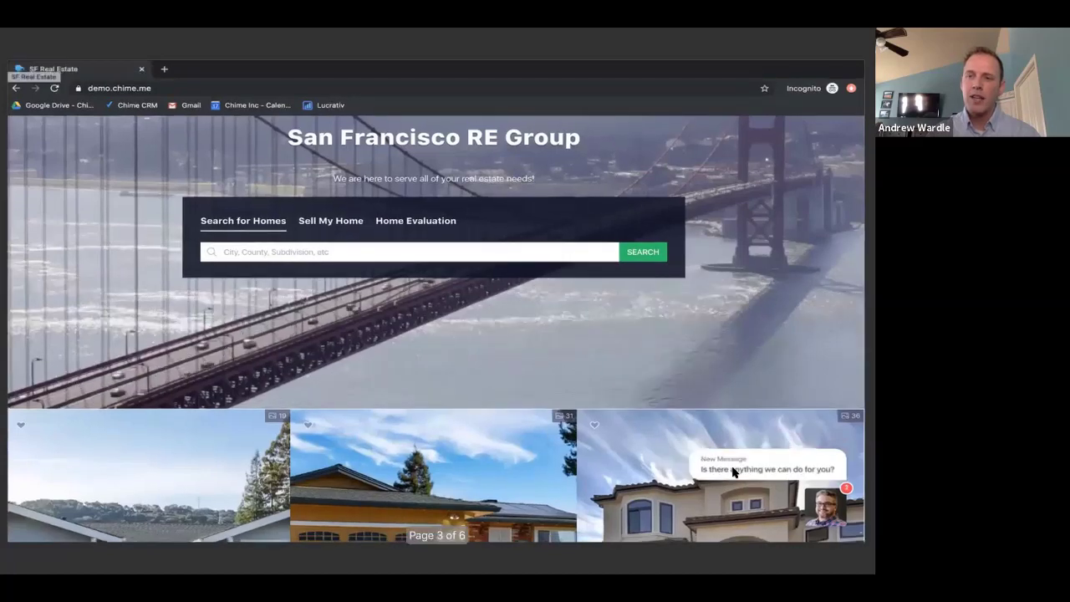
{"action": "key", "text": "Right"}
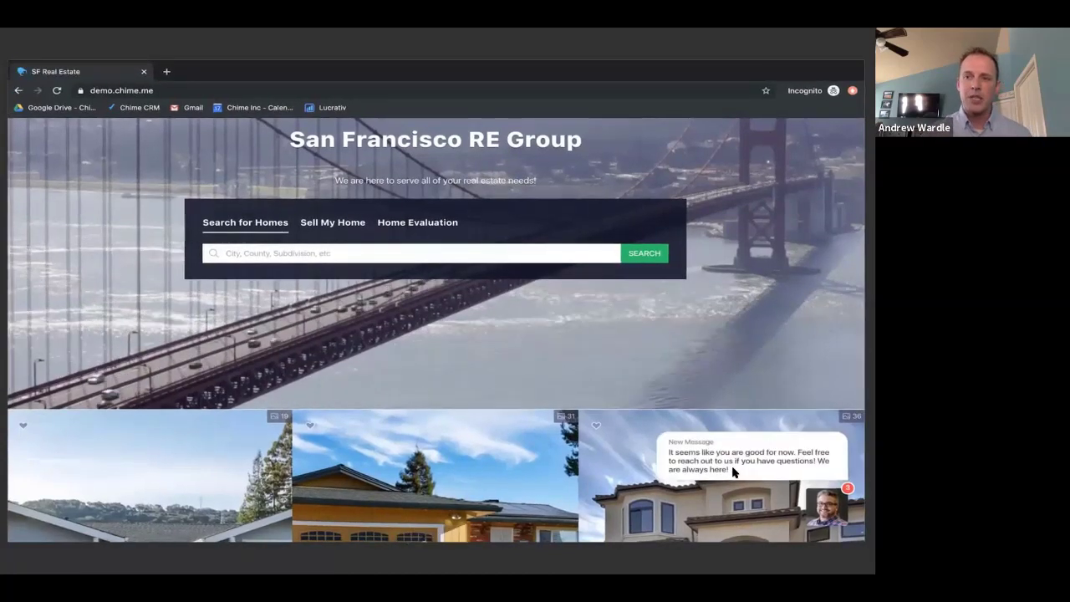
{"action": "key", "text": "Right"}
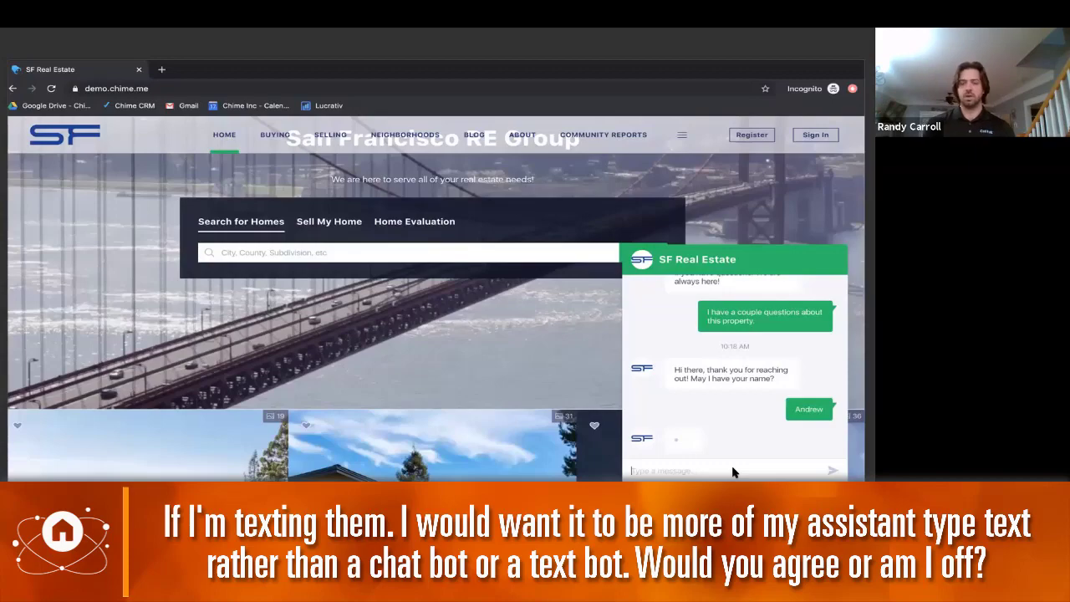
Switch back to the Chime CRM AI Assistant settings
{"action": "key", "text": "ctrl+Left"}
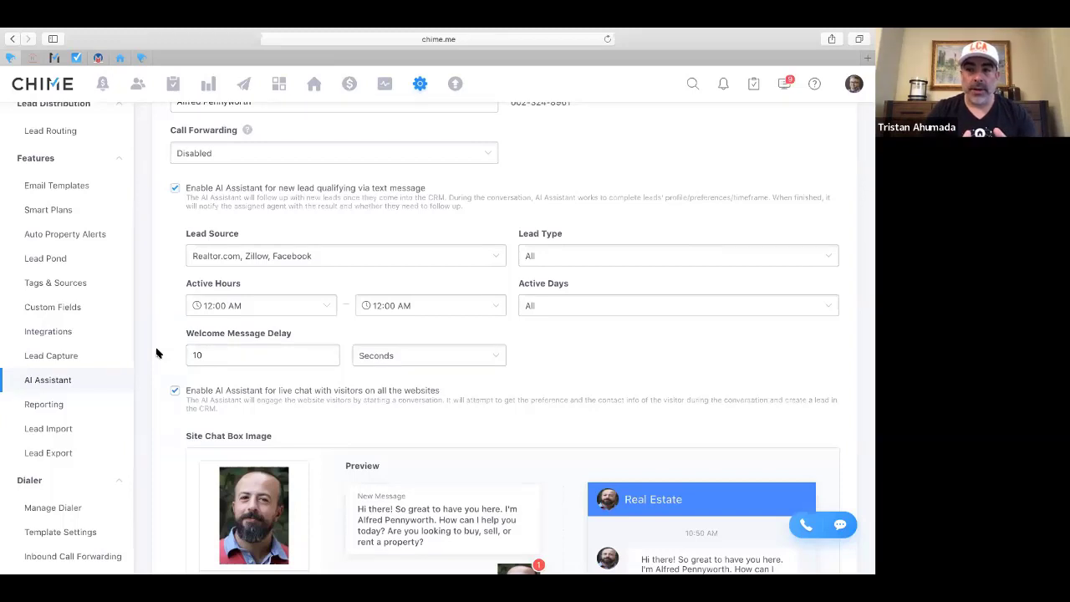
Go to the profile settings page and open the lead search
{"action": "left_click", "coordinate": [55, 58]}
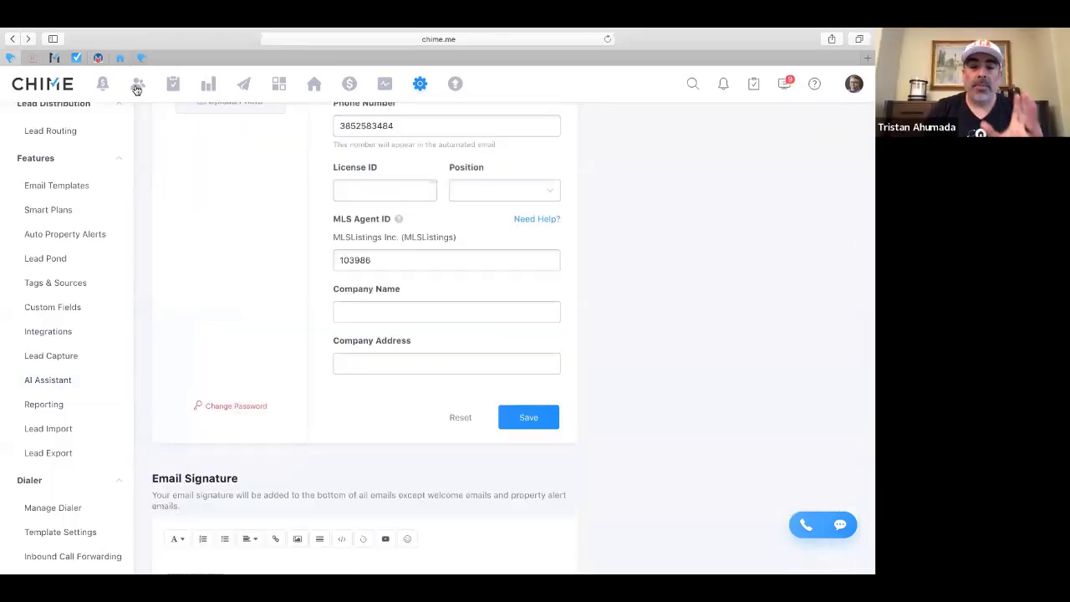
{"action": "left_click", "coordinate": [692, 83]}
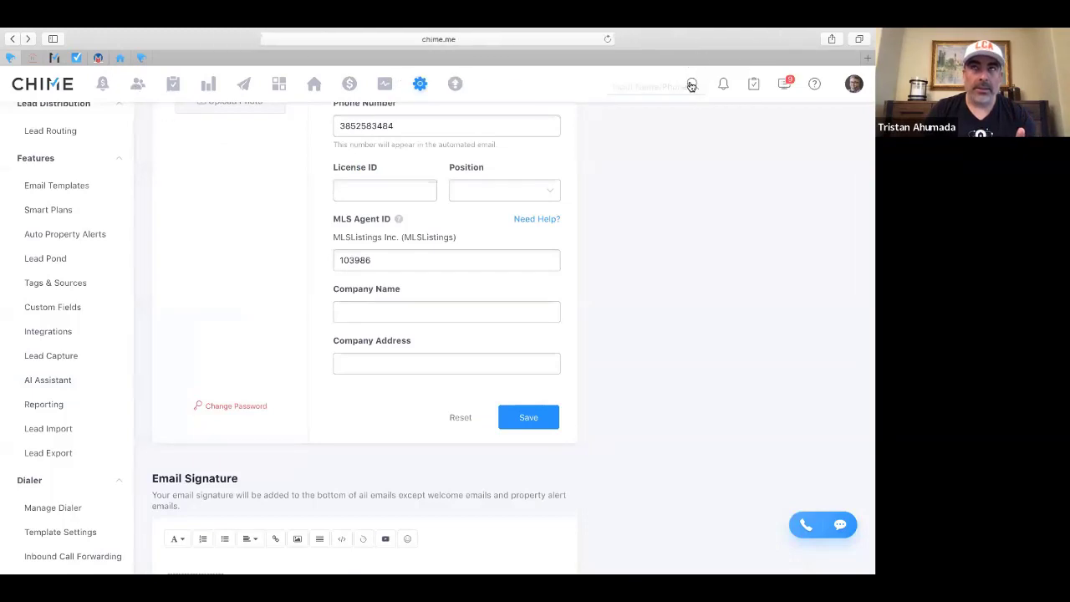
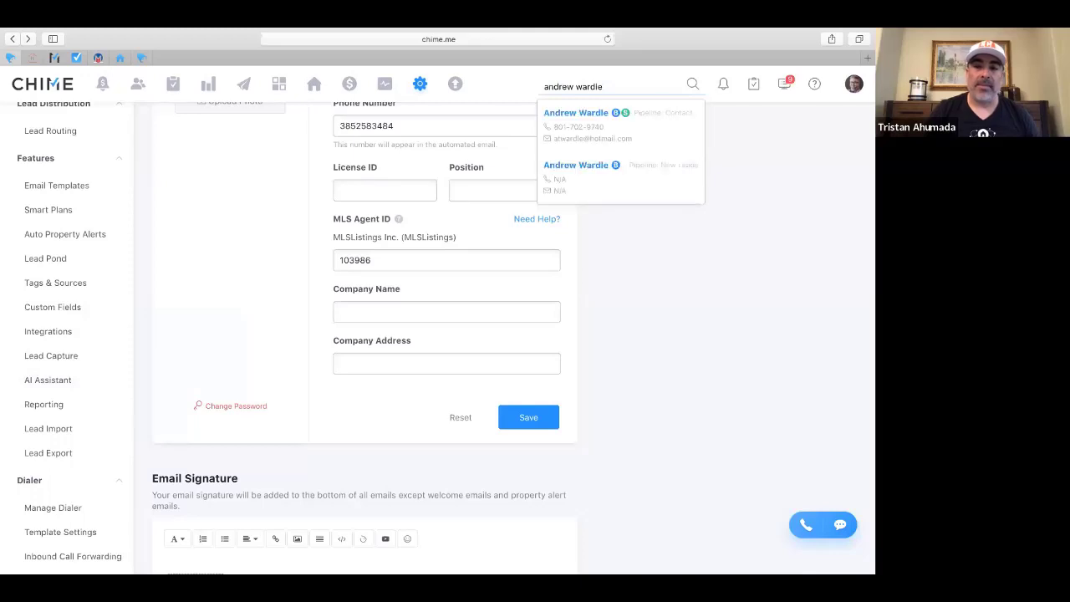
Search for the lead by full name and open the first matching contact
{"action": "left_click", "coordinate": [577, 112]}
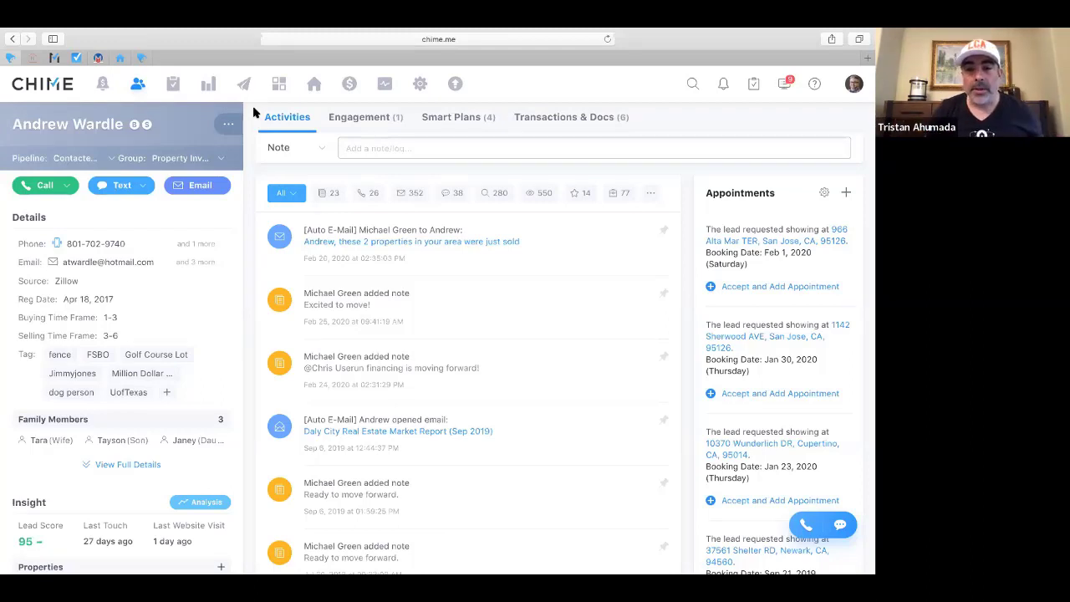
Check Engagement, then open the 'these 2 properties in your area were just sold' email from Activities
{"action": "left_click", "coordinate": [342, 123]}
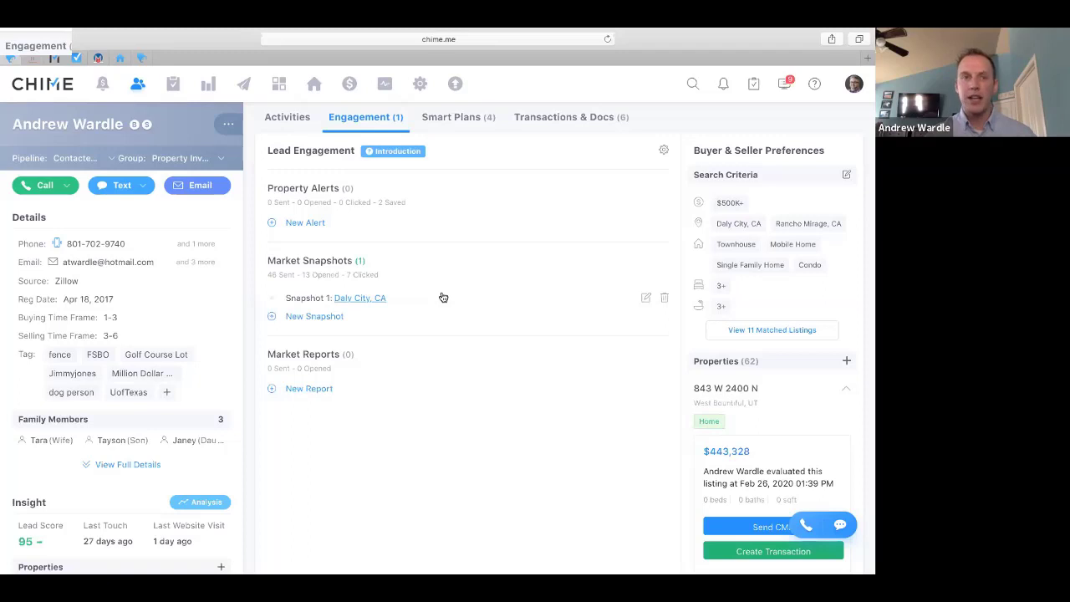
{"action": "left_click", "coordinate": [296, 118]}
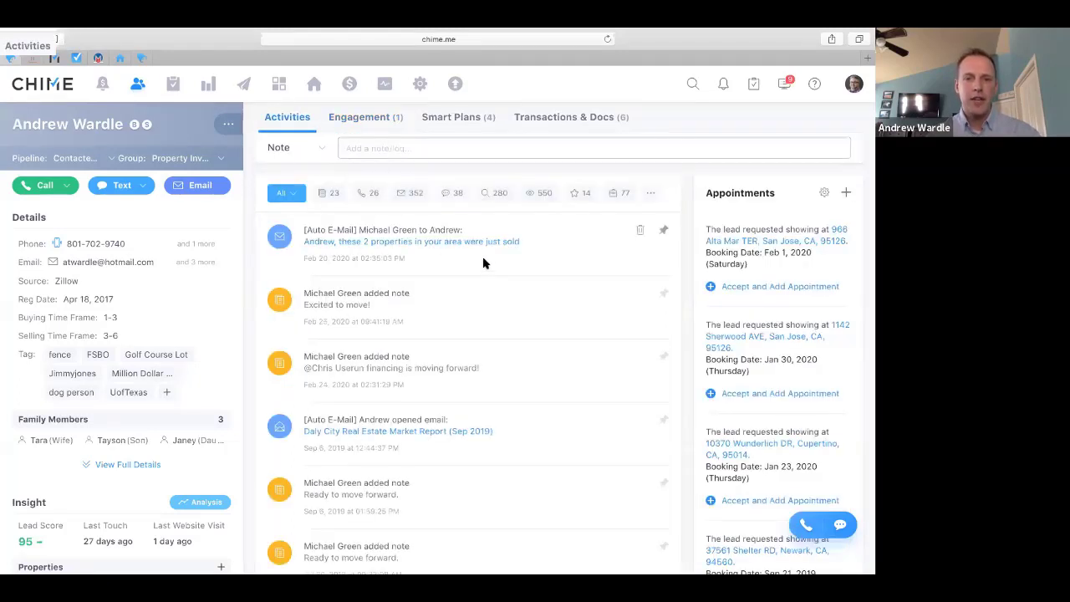
{"action": "left_click", "coordinate": [480, 242]}
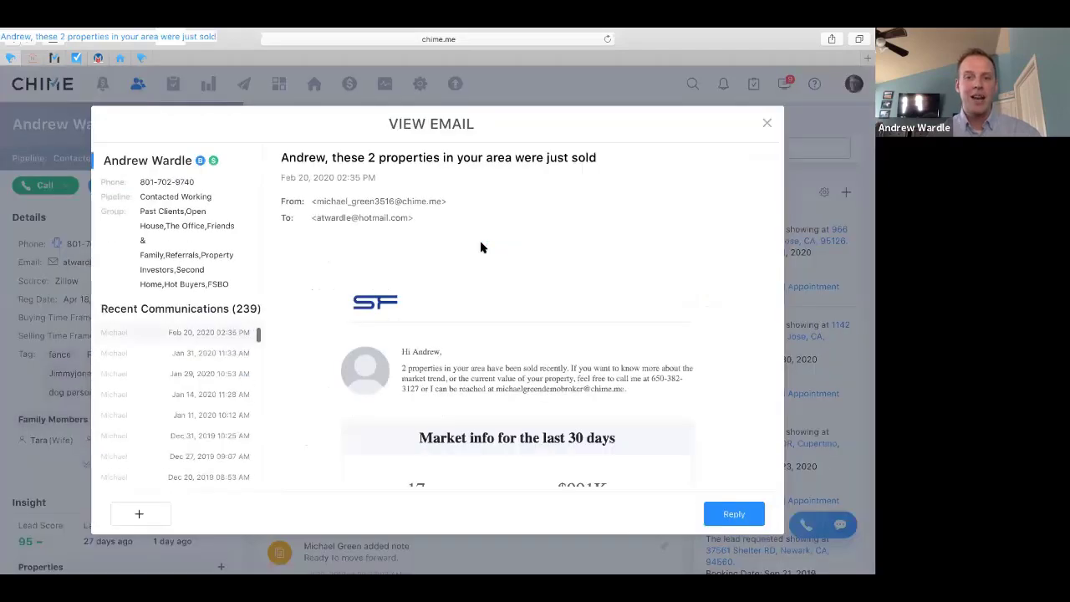
Scroll the email to its Sold Listings: the $939K and $1.5M Daly City homes
{"action": "scroll", "coordinate": [376, 276], "scroll_direction": "down", "scroll_amount": 2}
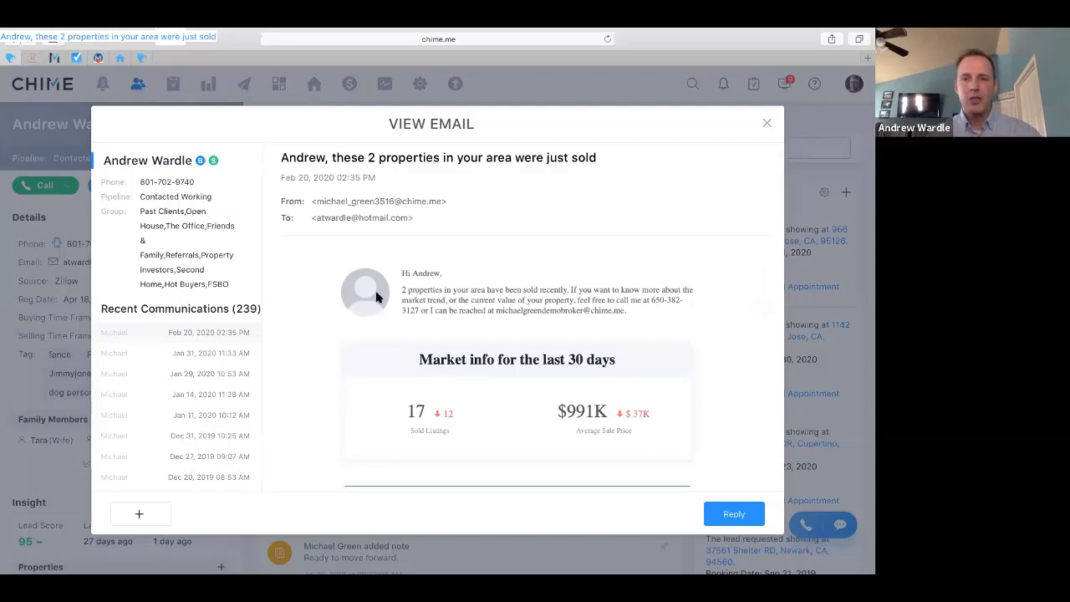
{"action": "scroll", "coordinate": [510, 301], "scroll_direction": "down", "scroll_amount": 2}
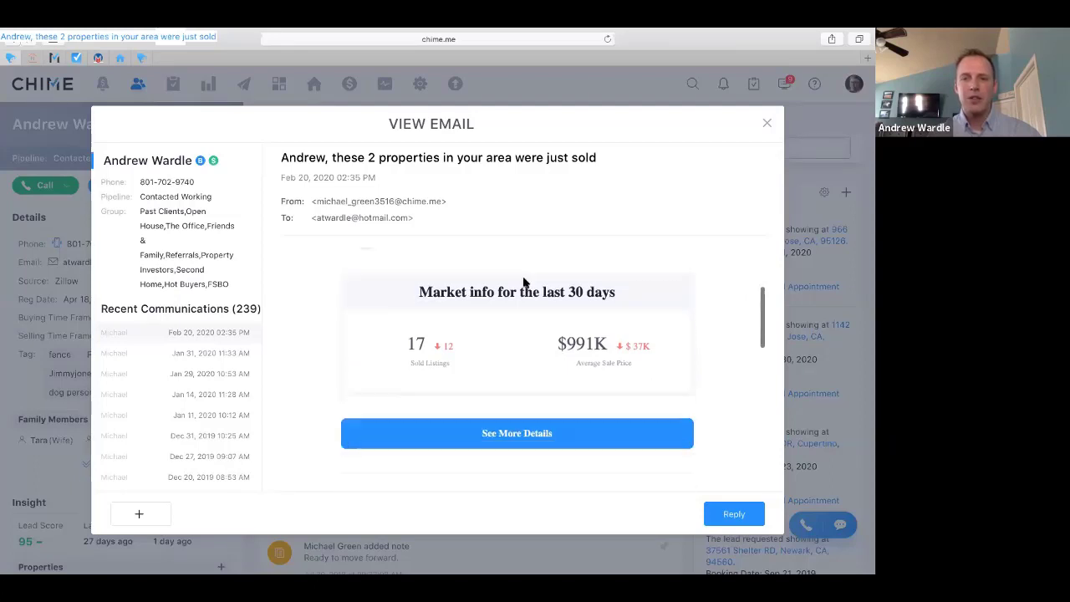
{"action": "scroll", "coordinate": [523, 281], "scroll_direction": "down", "scroll_amount": 1}
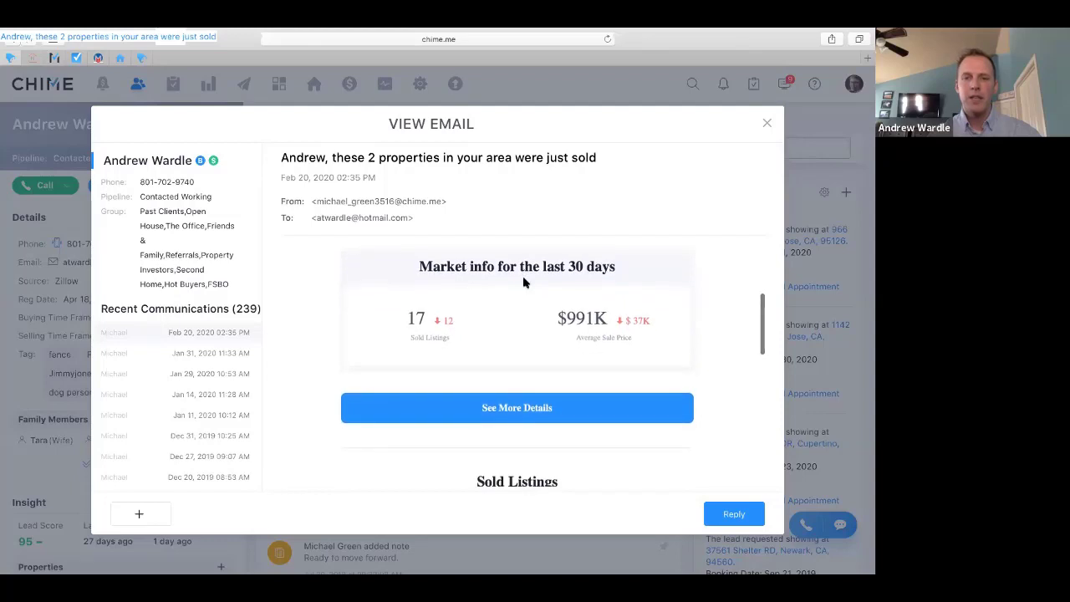
{"action": "scroll", "coordinate": [524, 282], "scroll_direction": "down", "scroll_amount": 1}
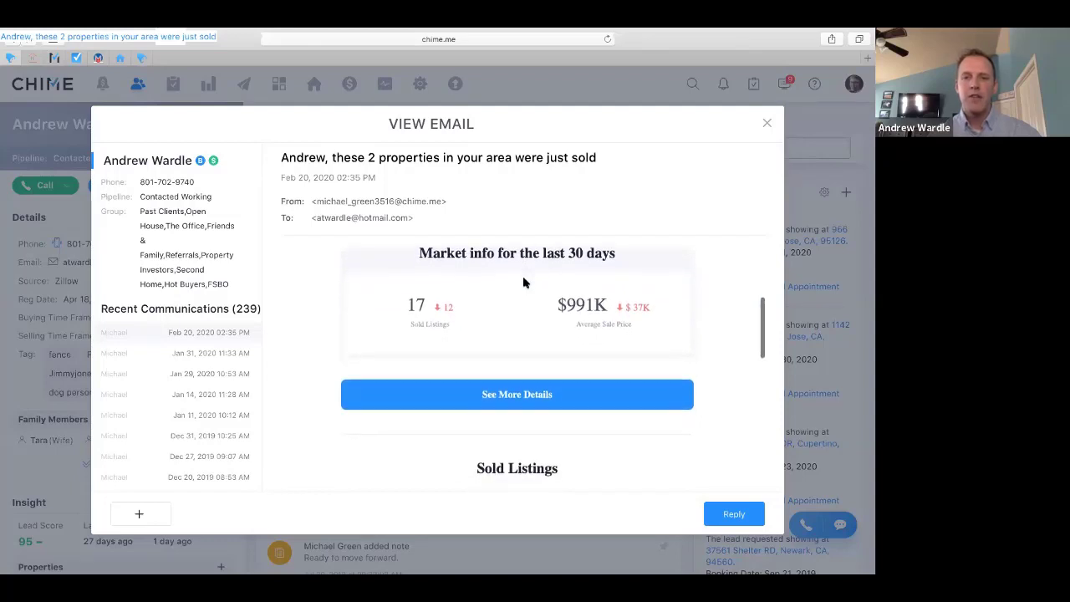
{"action": "scroll", "coordinate": [524, 283], "scroll_direction": "up", "scroll_amount": 1}
{"action": "scroll", "coordinate": [523, 282], "scroll_direction": "down", "scroll_amount": 2}
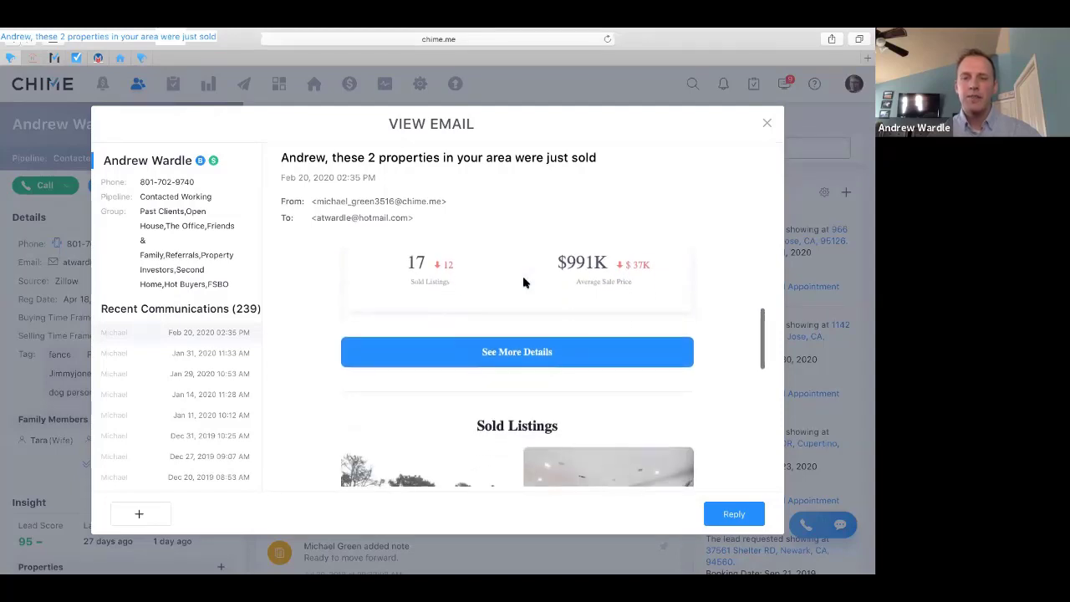
{"action": "scroll", "coordinate": [524, 283], "scroll_direction": "down", "scroll_amount": 1}
{"action": "scroll", "coordinate": [523, 282], "scroll_direction": "up", "scroll_amount": 2}
{"action": "scroll", "coordinate": [524, 282], "scroll_direction": "down", "scroll_amount": 2}
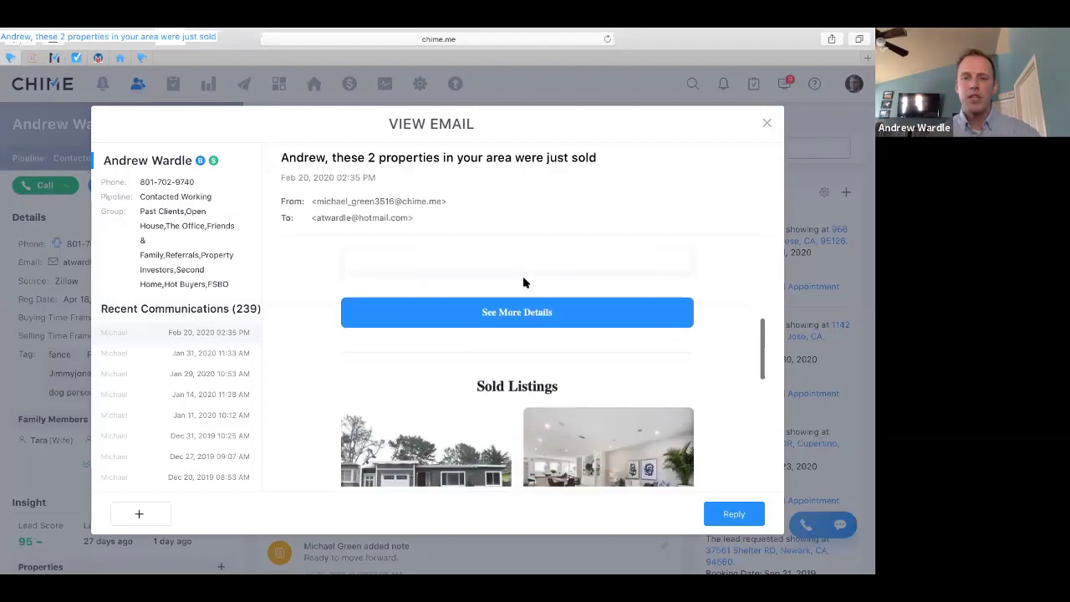
{"action": "scroll", "coordinate": [523, 283], "scroll_direction": "down", "scroll_amount": 1}
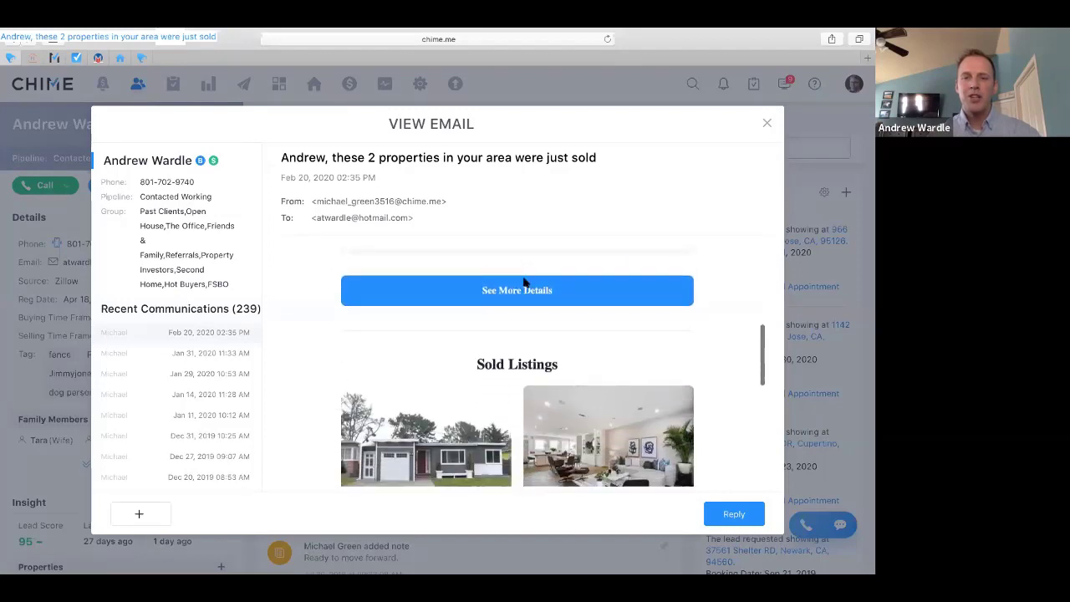
{"action": "scroll", "coordinate": [524, 283], "scroll_direction": "down", "scroll_amount": 2}
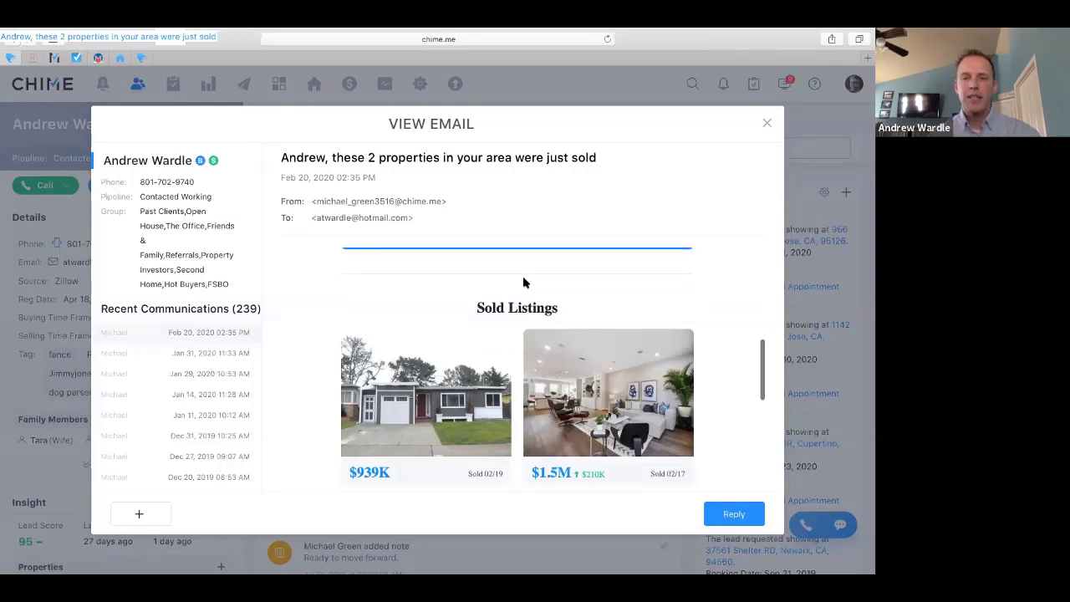
{"action": "scroll", "coordinate": [523, 282], "scroll_direction": "down", "scroll_amount": 1}
{"action": "scroll", "coordinate": [523, 283], "scroll_direction": "down", "scroll_amount": 1}
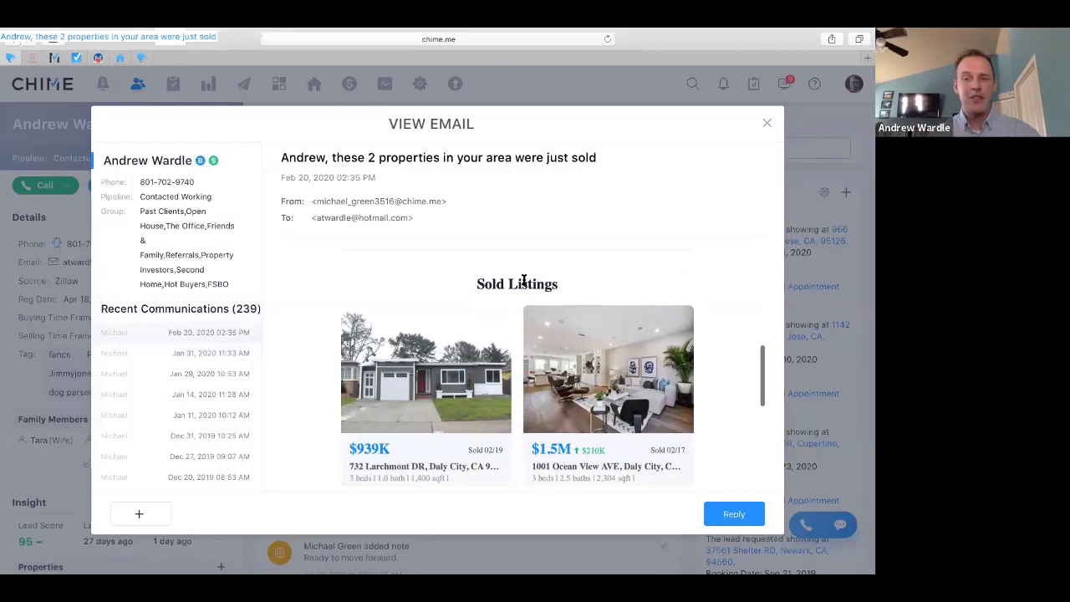
{"action": "scroll", "coordinate": [524, 282], "scroll_direction": "down", "scroll_amount": 1}
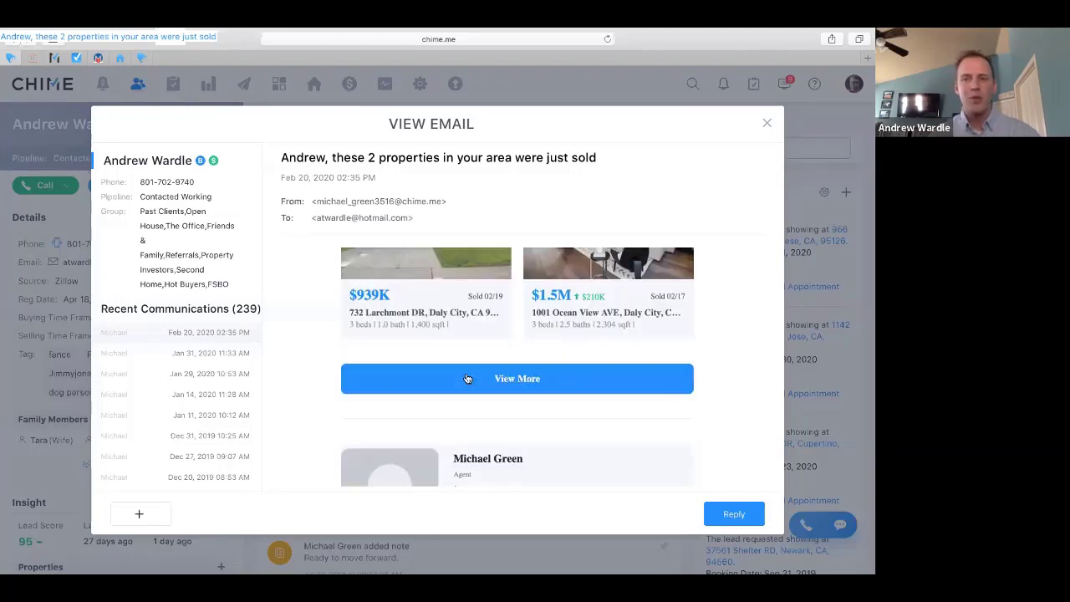
{"action": "scroll", "coordinate": [467, 379], "scroll_direction": "down", "scroll_amount": 3}
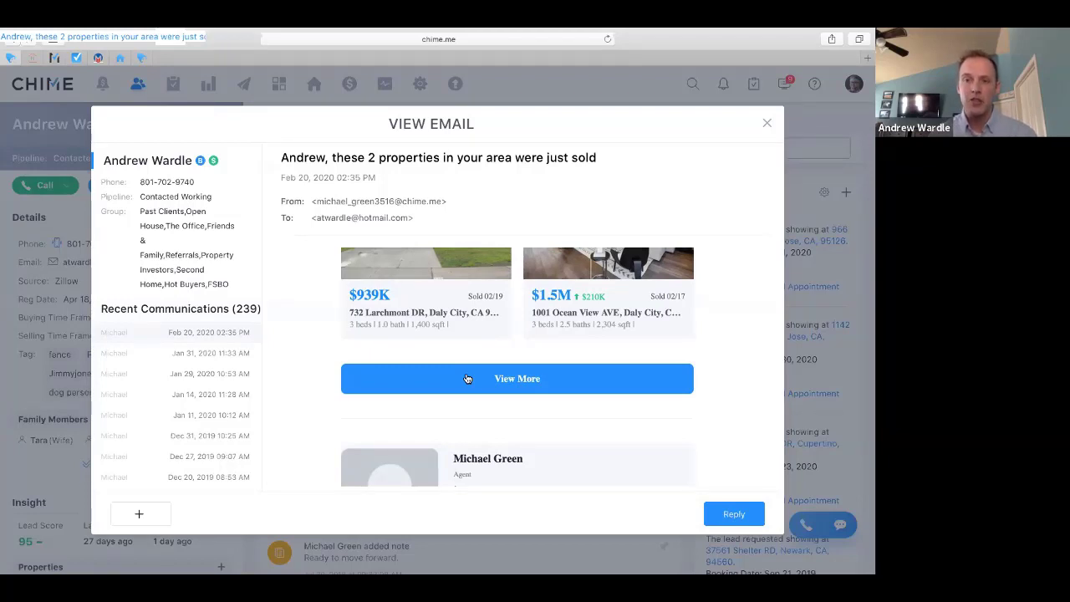
Scroll back up to the email greeting, then close the email with Esc
{"action": "scroll", "coordinate": [466, 378], "scroll_direction": "down", "scroll_amount": 5}
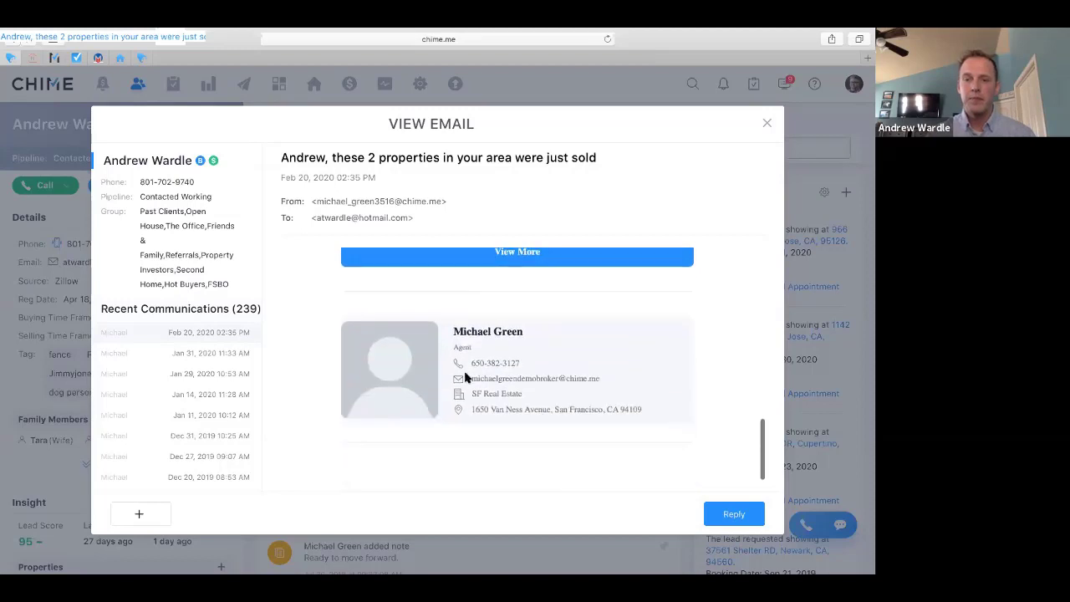
{"action": "scroll", "coordinate": [466, 378], "scroll_direction": "up", "scroll_amount": 4}
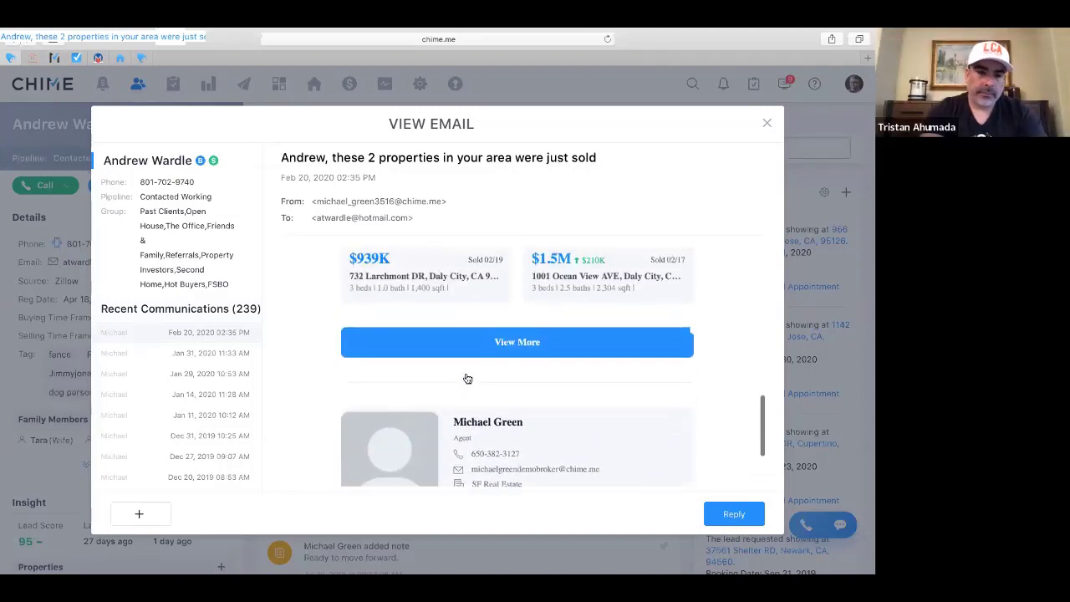
{"action": "scroll", "coordinate": [467, 378], "scroll_direction": "up", "scroll_amount": 4}
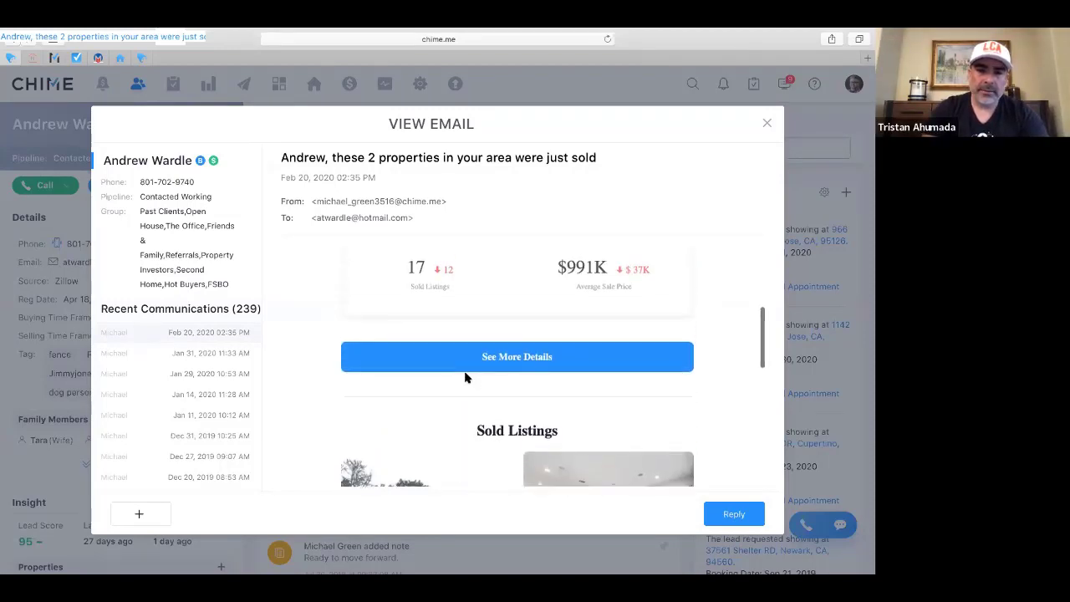
{"action": "scroll", "coordinate": [466, 378], "scroll_direction": "up", "scroll_amount": 5}
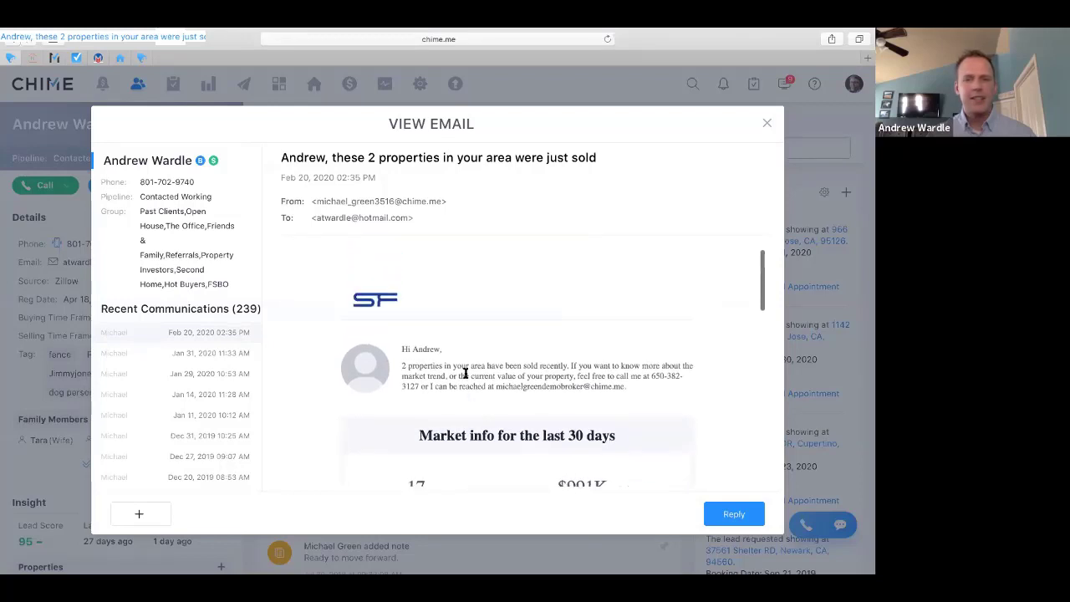
{"action": "scroll", "coordinate": [465, 374], "scroll_direction": "down", "scroll_amount": 1}
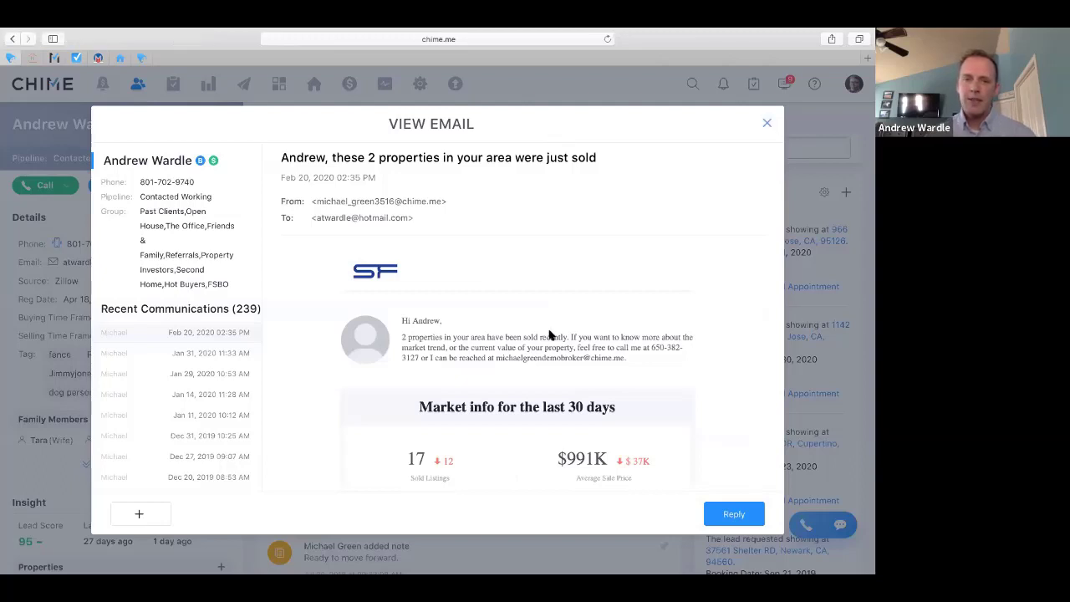
{"action": "key", "text": "Escape"}
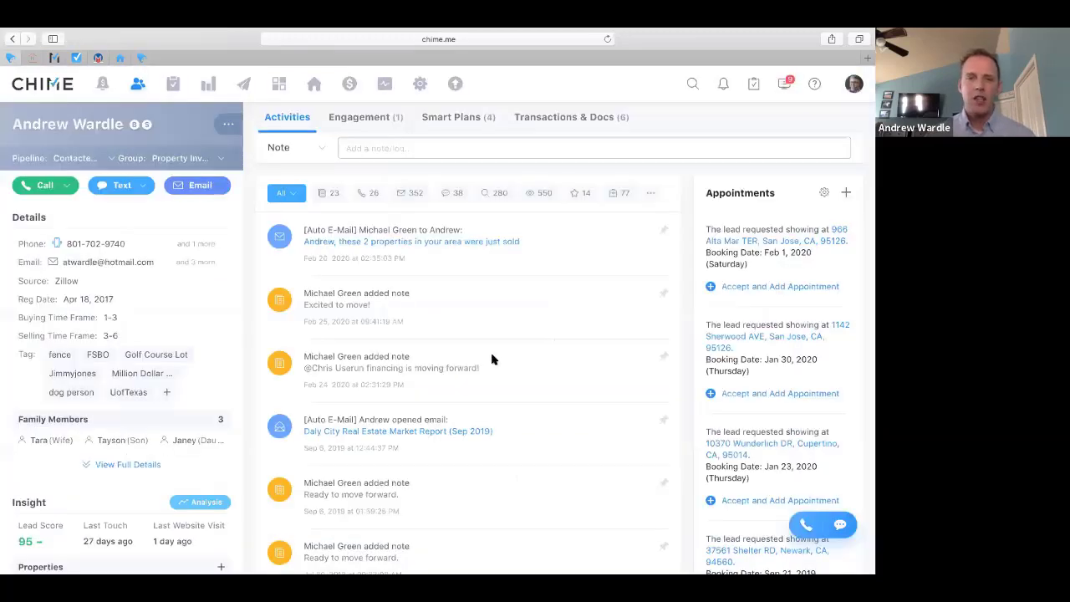
Open the lead's Daly City Real Estate Market Report (Sep 2019) email from the Activities feed
{"action": "left_click", "coordinate": [421, 432]}
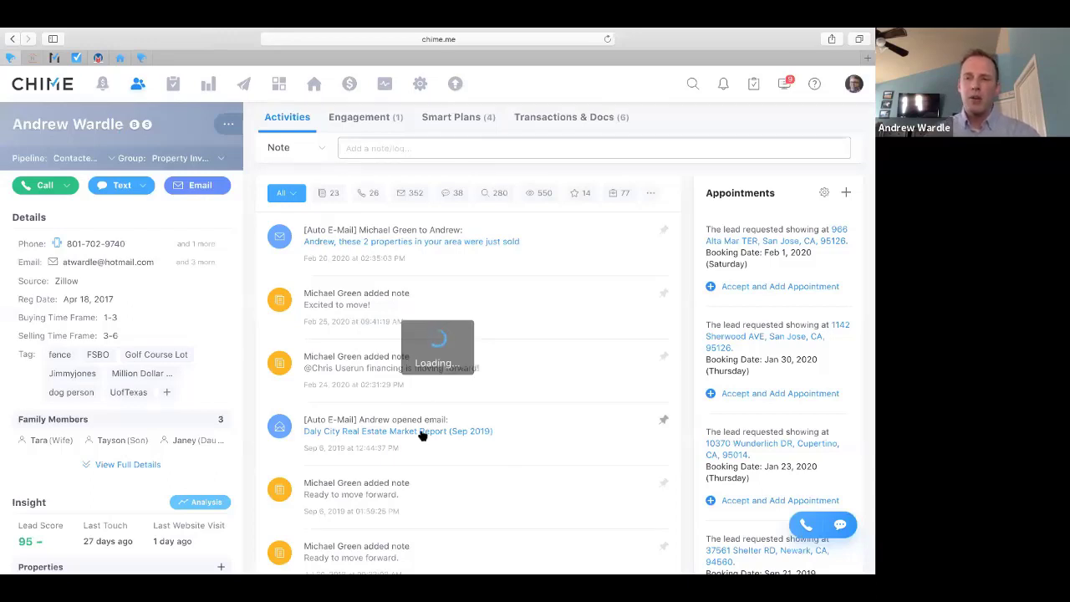
{"action": "left_click", "coordinate": [331, 436]}
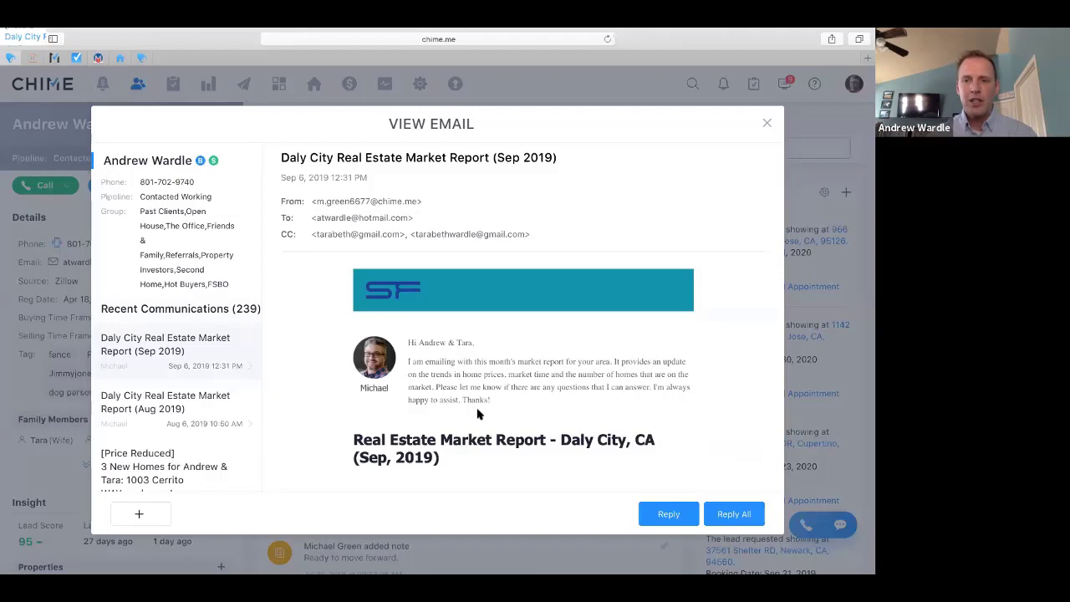
Read the Daly City report down to its Properties Sold/Listed chart, then close the email
{"action": "scroll", "coordinate": [478, 414], "scroll_direction": "down", "scroll_amount": 1}
{"action": "scroll", "coordinate": [478, 414], "scroll_direction": "up", "scroll_amount": 1}
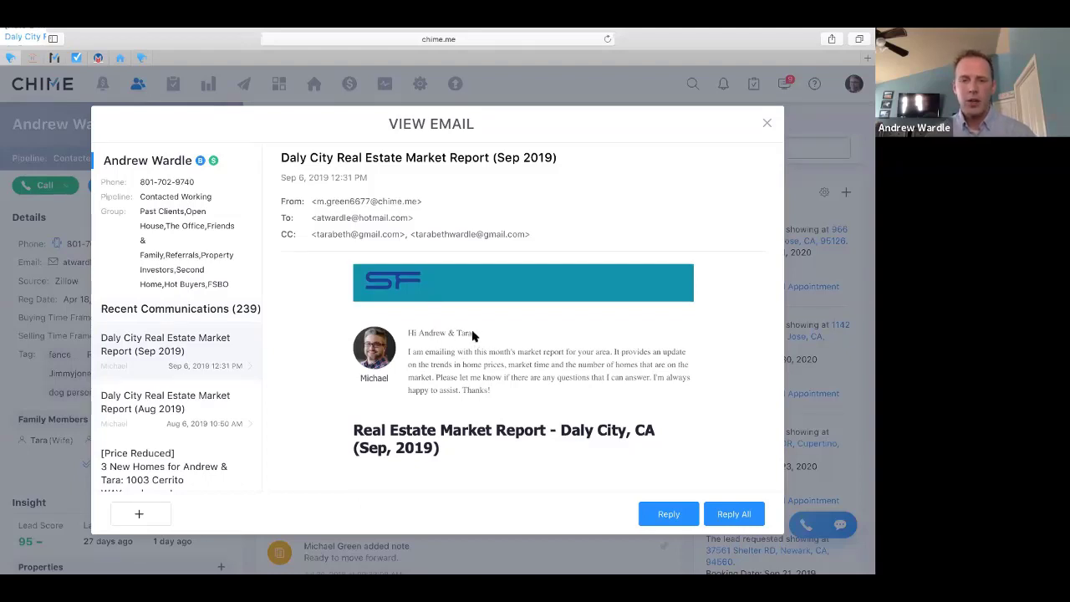
{"action": "scroll", "coordinate": [496, 375], "scroll_direction": "down", "scroll_amount": 2}
{"action": "scroll", "coordinate": [495, 376], "scroll_direction": "down", "scroll_amount": 5}
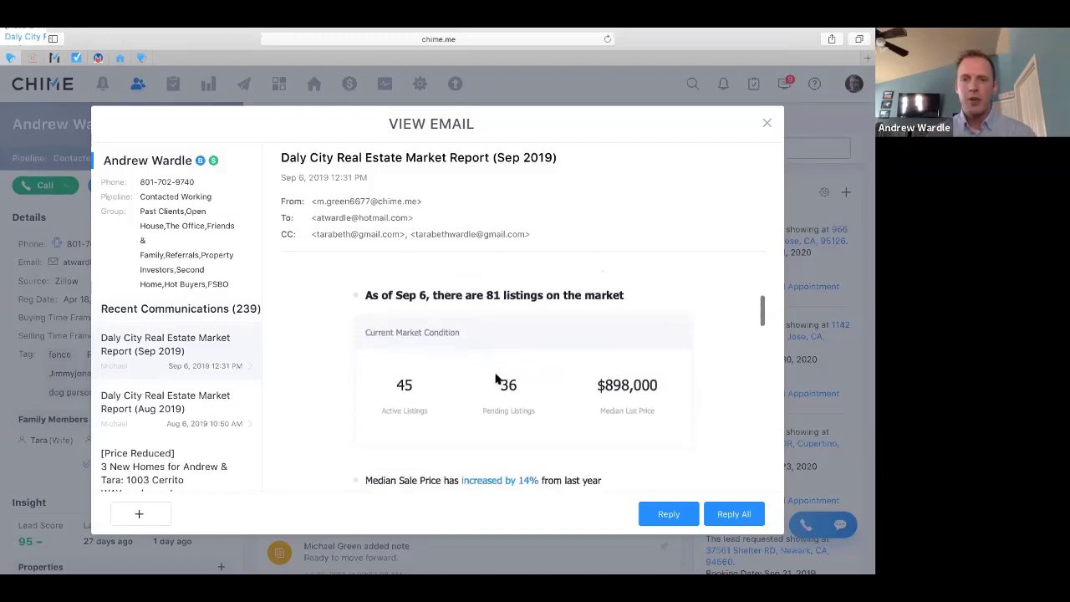
{"action": "scroll", "coordinate": [496, 378], "scroll_direction": "down", "scroll_amount": 3}
{"action": "scroll", "coordinate": [496, 378], "scroll_direction": "down", "scroll_amount": 5}
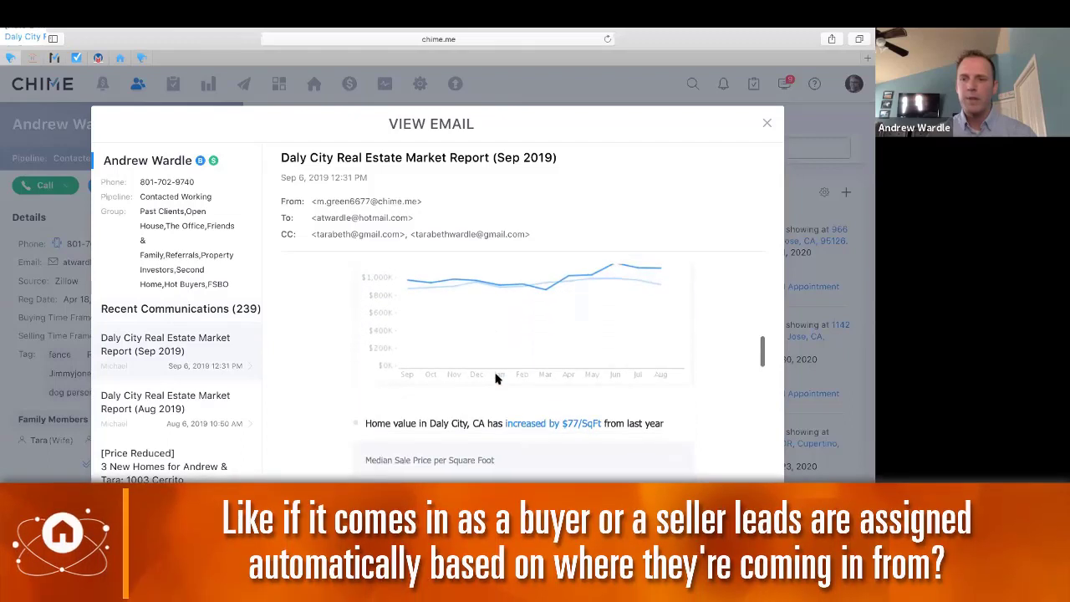
{"action": "scroll", "coordinate": [496, 379], "scroll_direction": "down", "scroll_amount": 4}
{"action": "scroll", "coordinate": [496, 379], "scroll_direction": "down", "scroll_amount": 2}
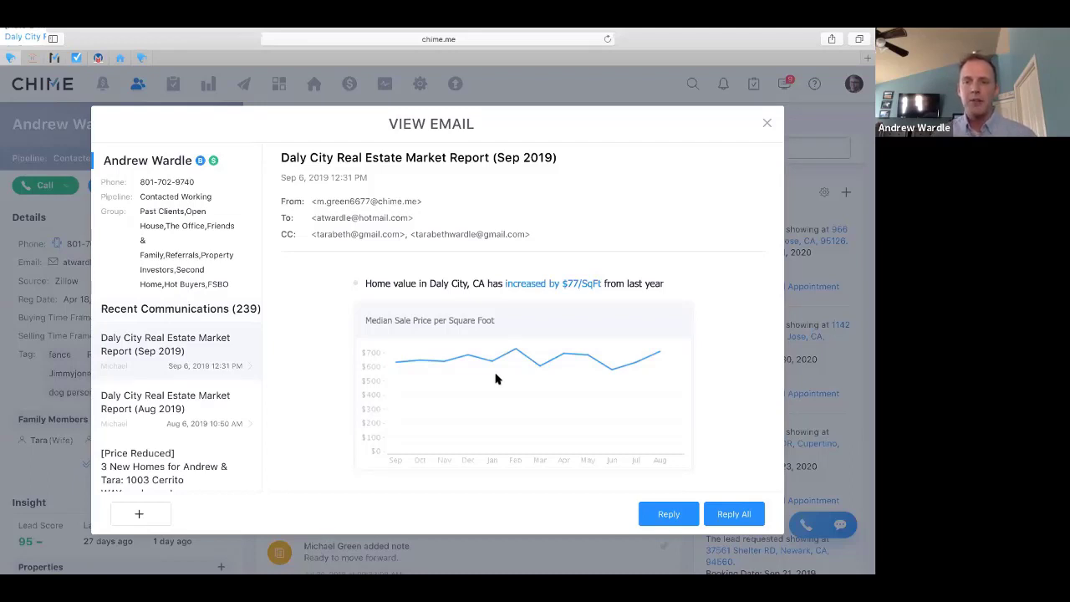
{"action": "scroll", "coordinate": [495, 378], "scroll_direction": "down", "scroll_amount": 10}
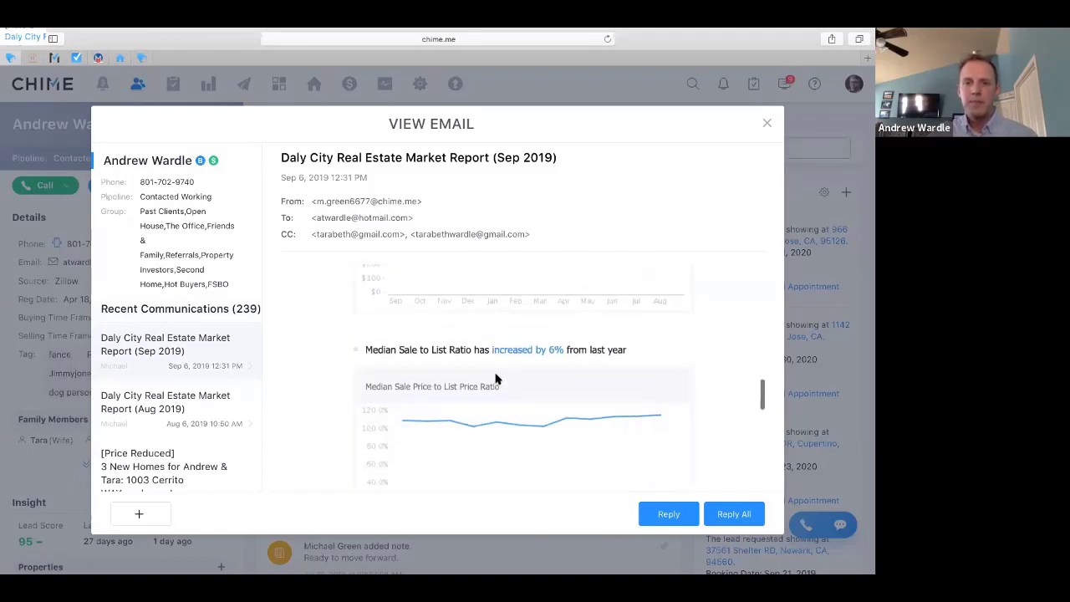
{"action": "scroll", "coordinate": [495, 379], "scroll_direction": "down", "scroll_amount": 4}
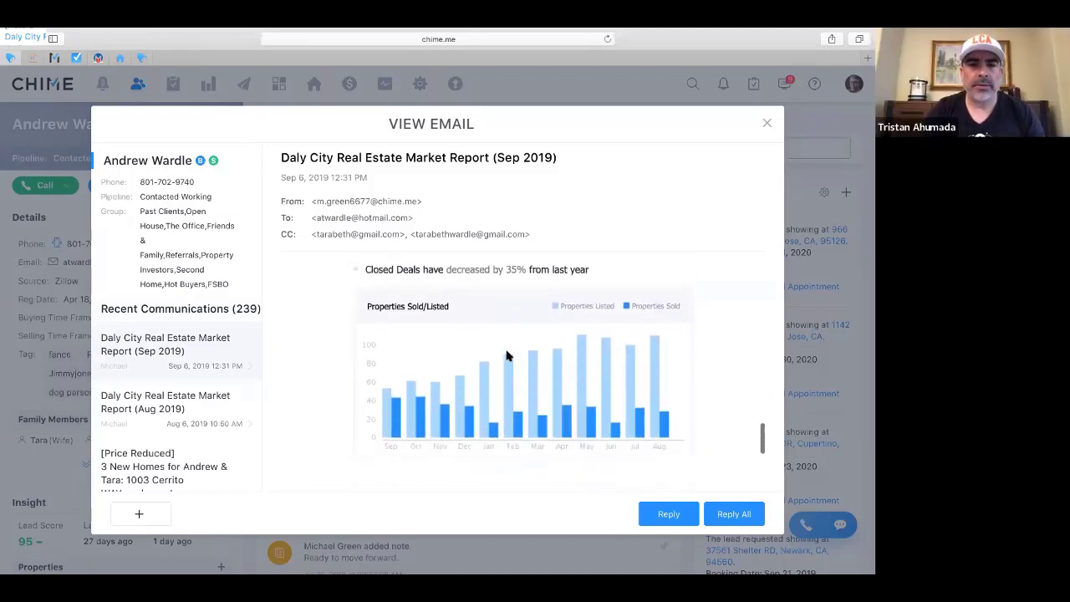
{"action": "left_click", "coordinate": [769, 124]}
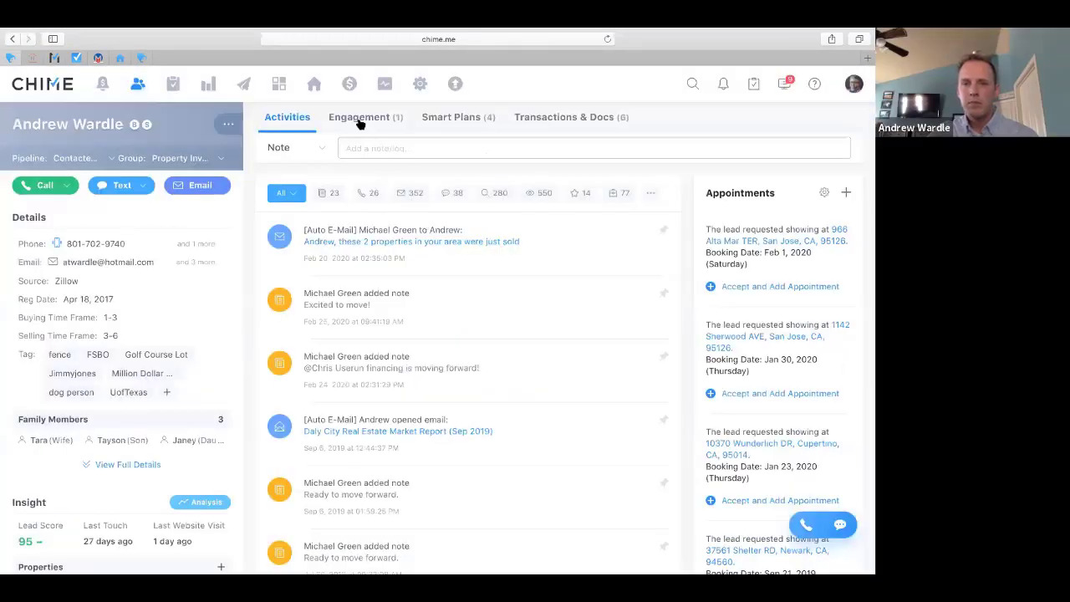
Show the lead's Engagement summary with its one Daly City, CA market snapshot
{"action": "left_click", "coordinate": [360, 123]}
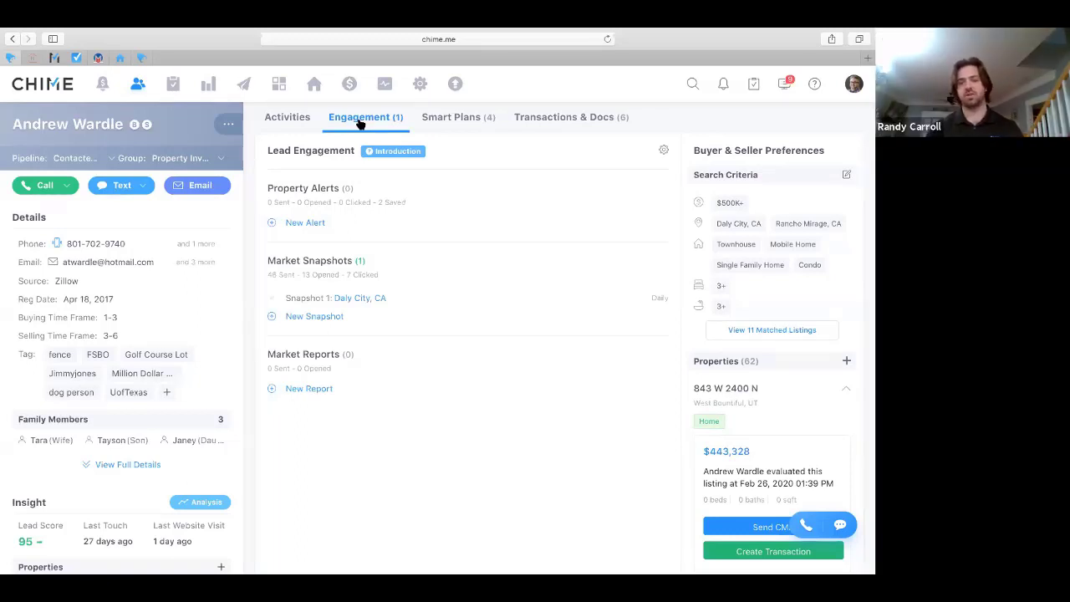
Start a new market snapshot and draw a custom Berryessa search area, giving 2143 Sold results
{"action": "left_click", "coordinate": [301, 316]}
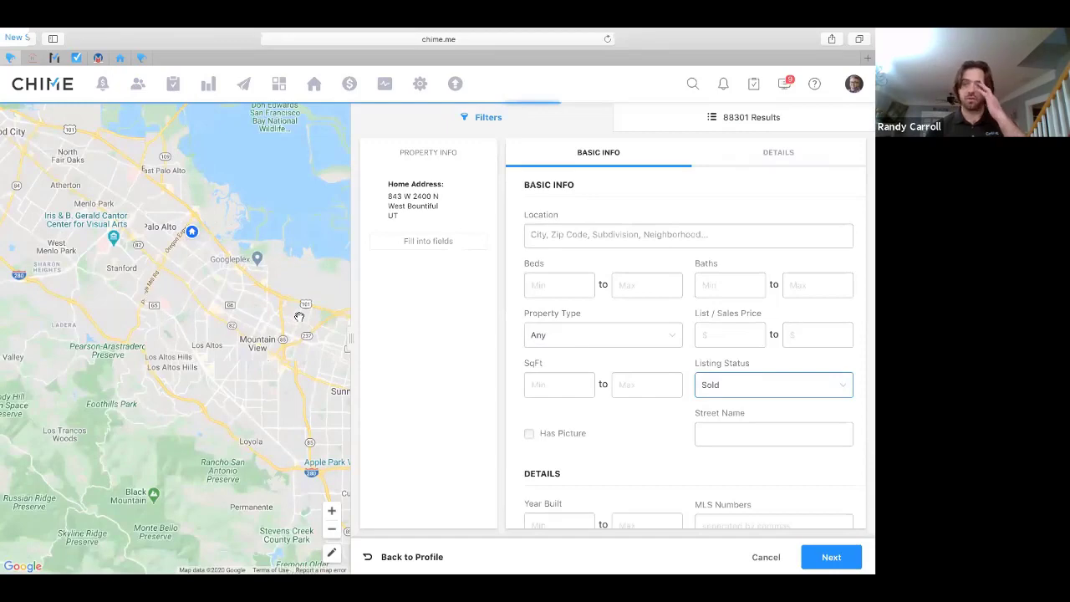
{"action": "left_click", "coordinate": [332, 512]}
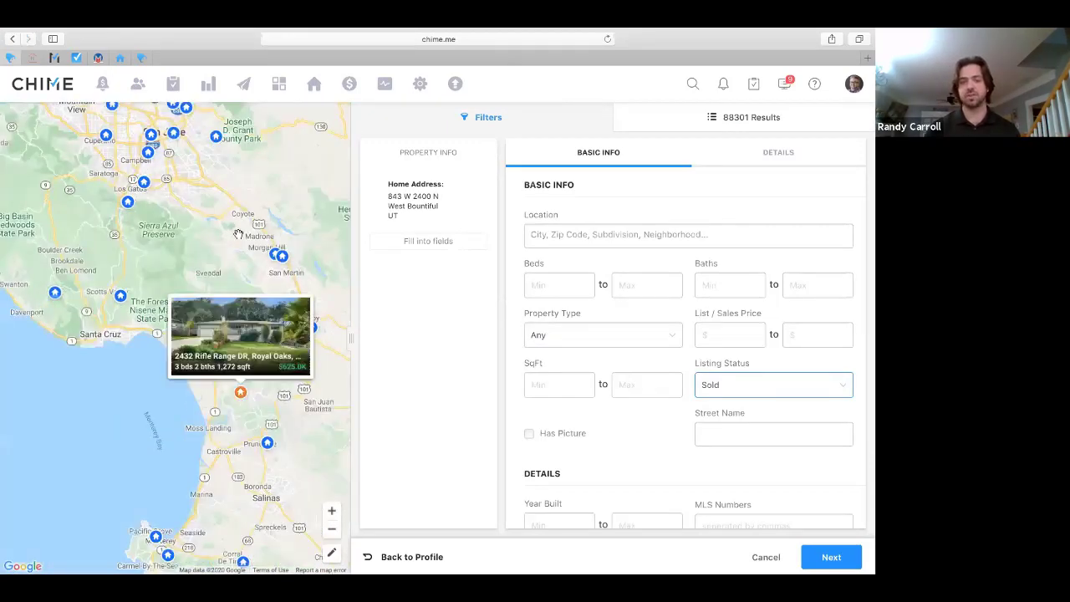
{"action": "left_click", "coordinate": [238, 235]}
{"action": "left_click_drag", "start_coordinate": [229, 362], "coordinate": [266, 540]}
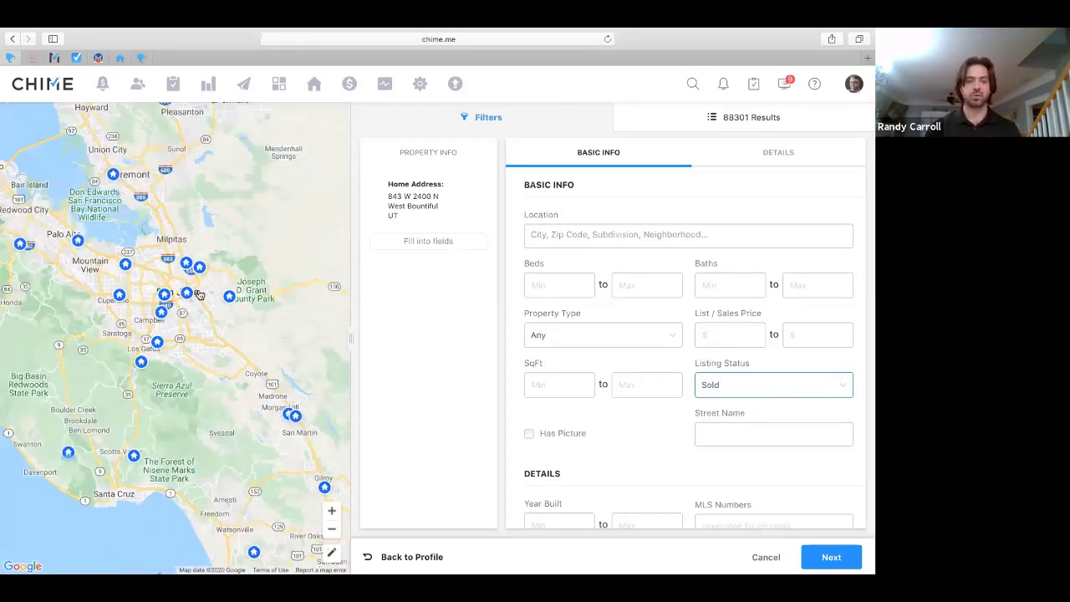
{"action": "mouse_move", "coordinate": [206, 278]}
{"action": "left_mouse_down"}
{"action": "mouse_move", "coordinate": [206, 240]}
{"action": "mouse_move", "coordinate": [180, 272]}
{"action": "mouse_move", "coordinate": [207, 281]}
{"action": "left_mouse_up"}
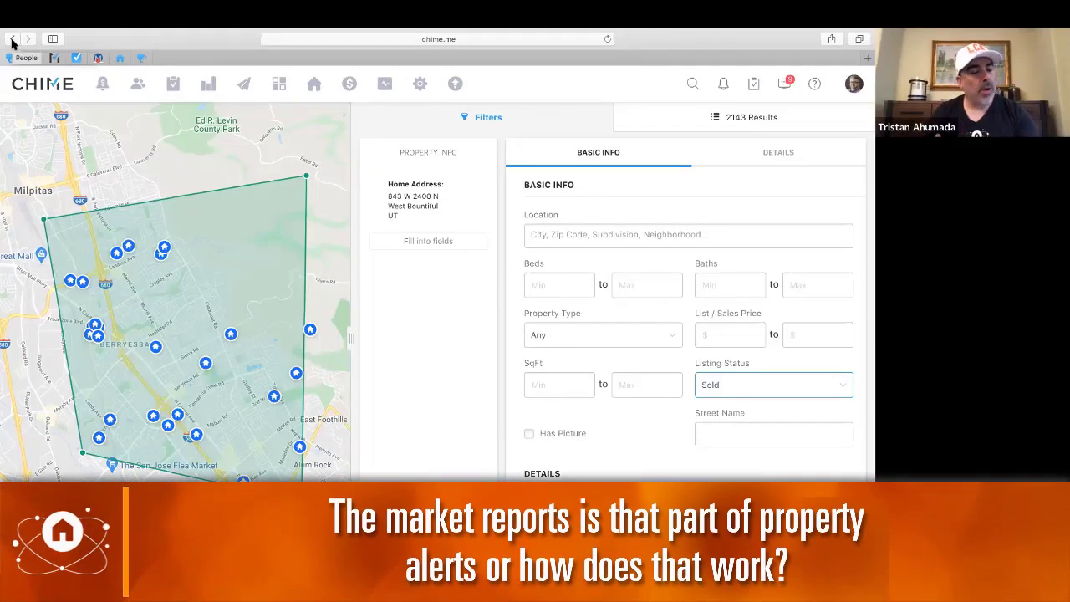
Return to the lead's Engagement page and dismiss the Market Report Setting dialog without saving
{"action": "left_click", "coordinate": [12, 39]}
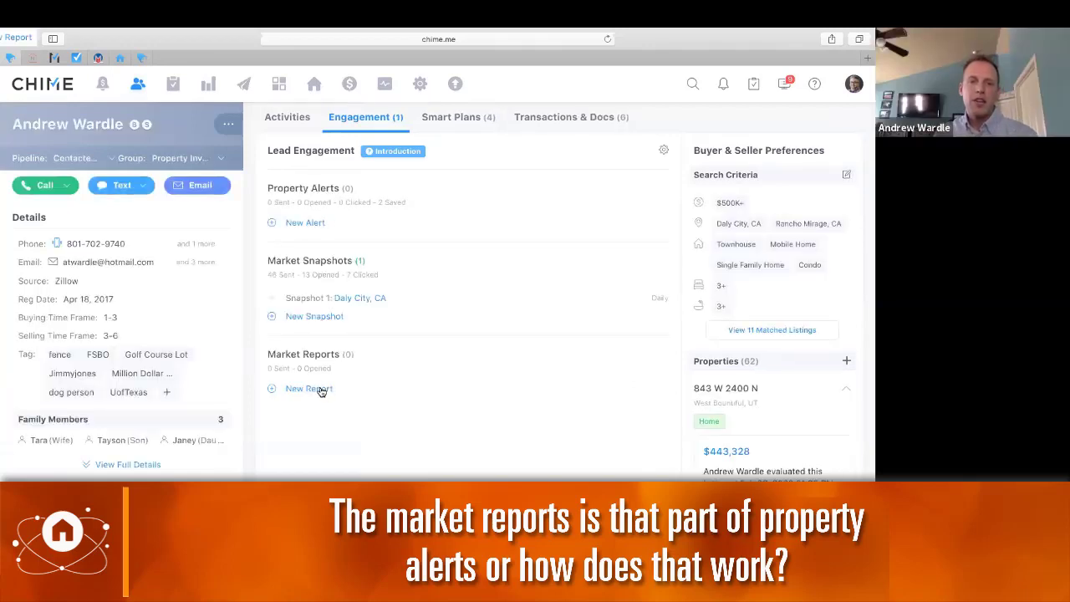
{"action": "left_click", "coordinate": [322, 392]}
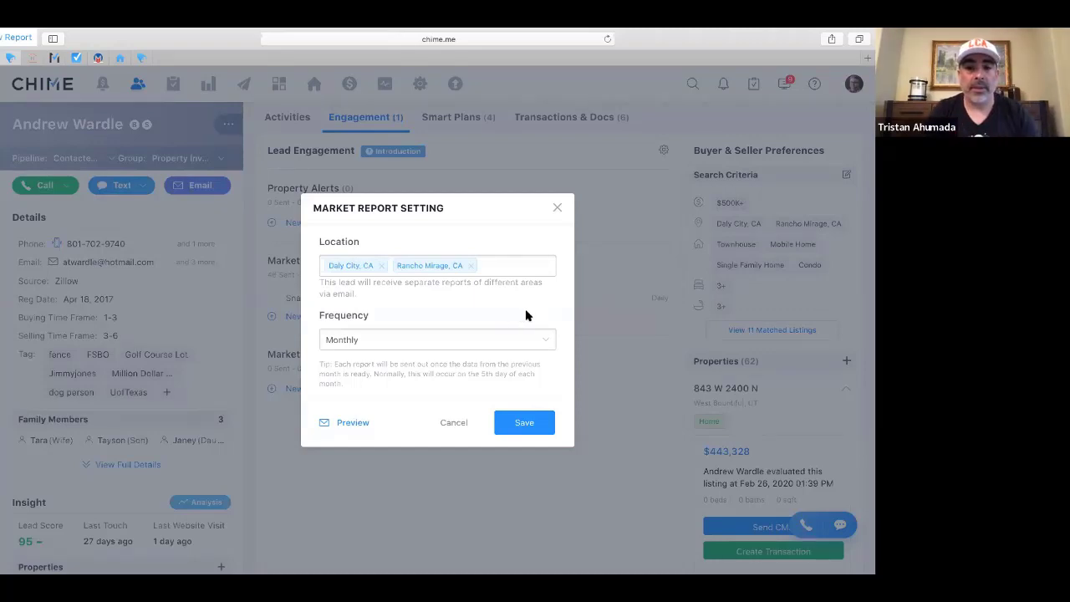
{"action": "left_click", "coordinate": [558, 209]}
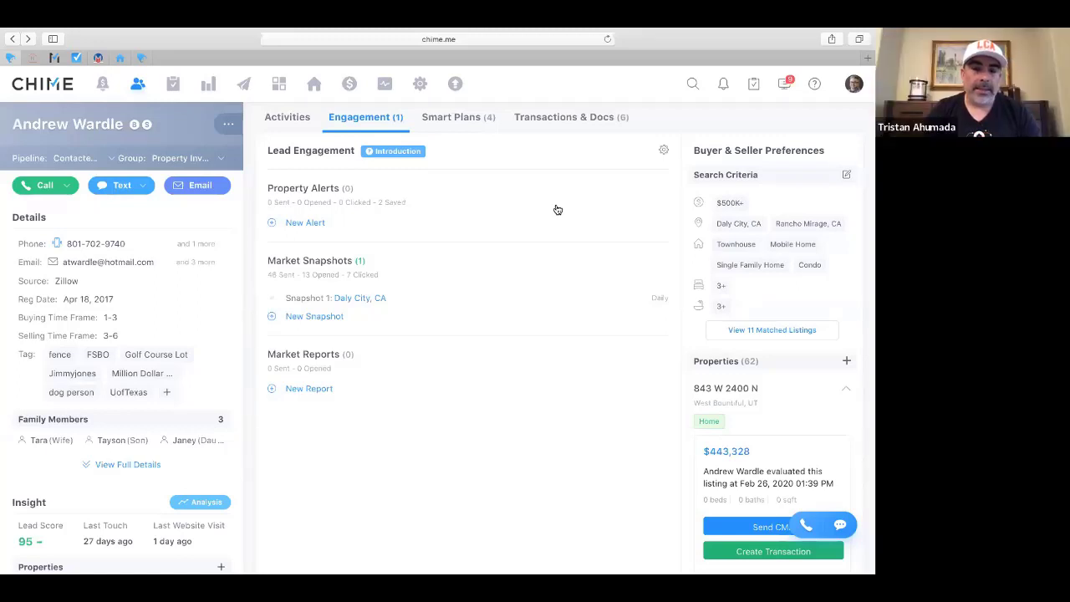
Review the lead's four running Smart Plans, then go to the User Profile settings page
{"action": "left_click", "coordinate": [462, 122]}
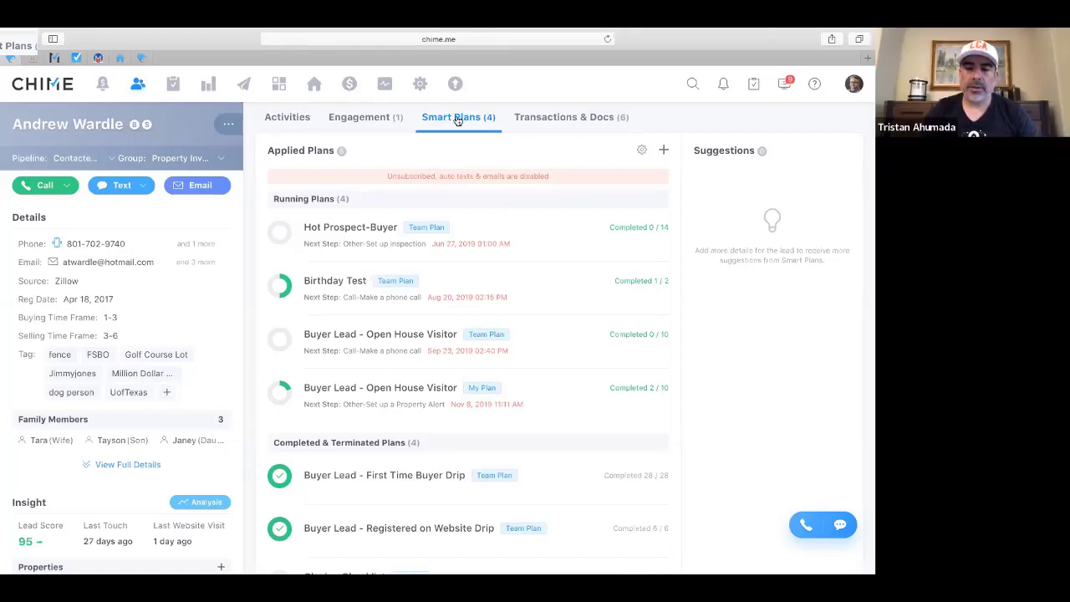
{"action": "left_click", "coordinate": [423, 86]}
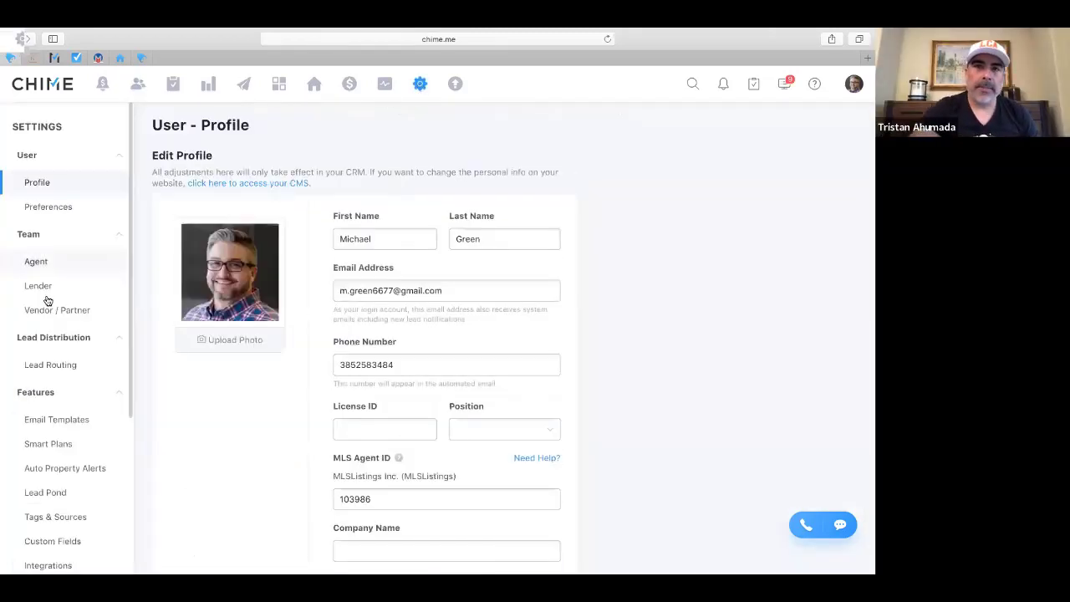
Show the Team Smart Plans list and bring up the First Time Buyer Drip plan's options
{"action": "left_click", "coordinate": [50, 445]}
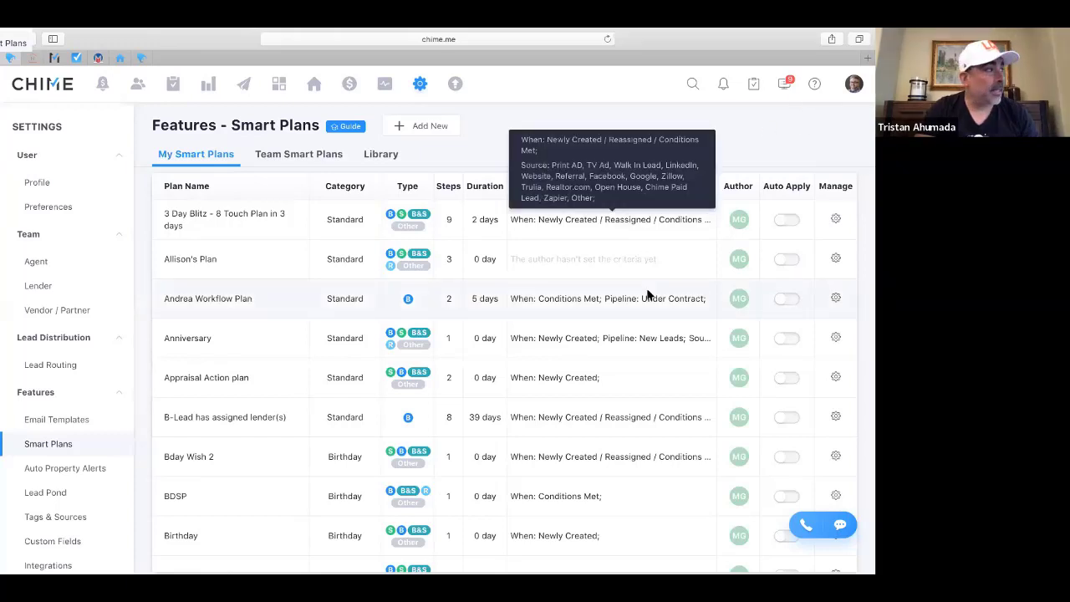
{"action": "left_click", "coordinate": [301, 157]}
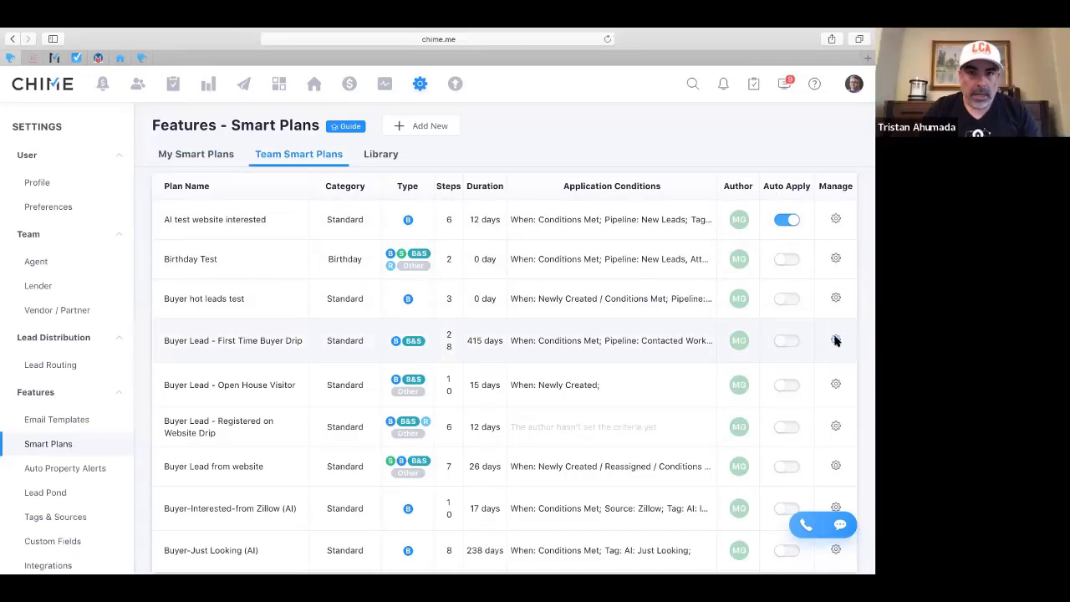
{"action": "left_click", "coordinate": [836, 341]}
Edit the Buyer Lead - First Time Buyer Drip plan to show its conditions and 14-day email
{"action": "left_click", "coordinate": [774, 369]}
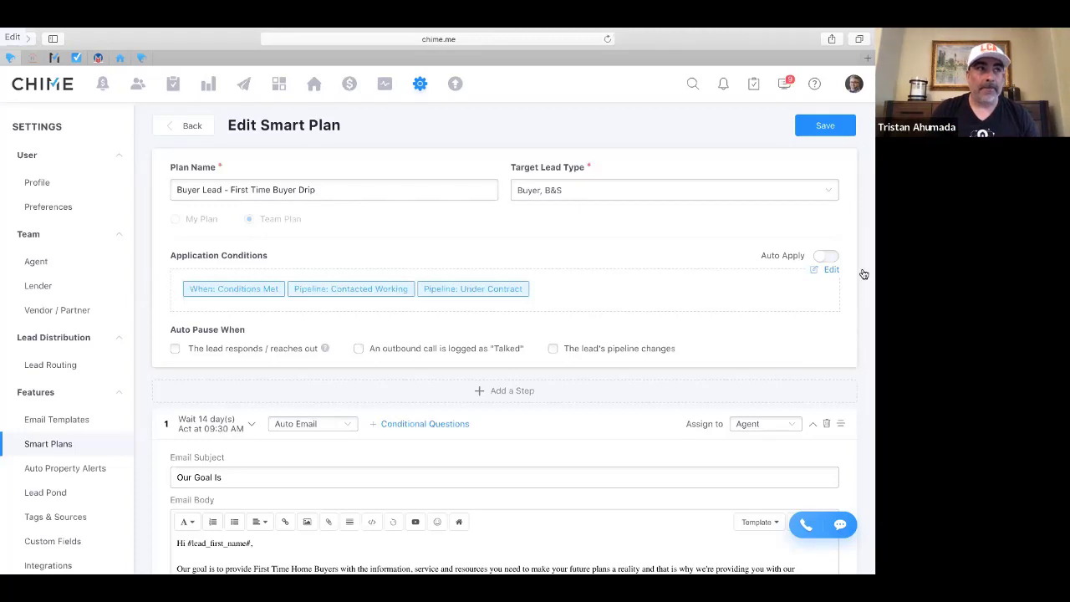
Make the plan's Auto Apply trigger when specified leads have certain behaviors
{"action": "left_click", "coordinate": [814, 271]}
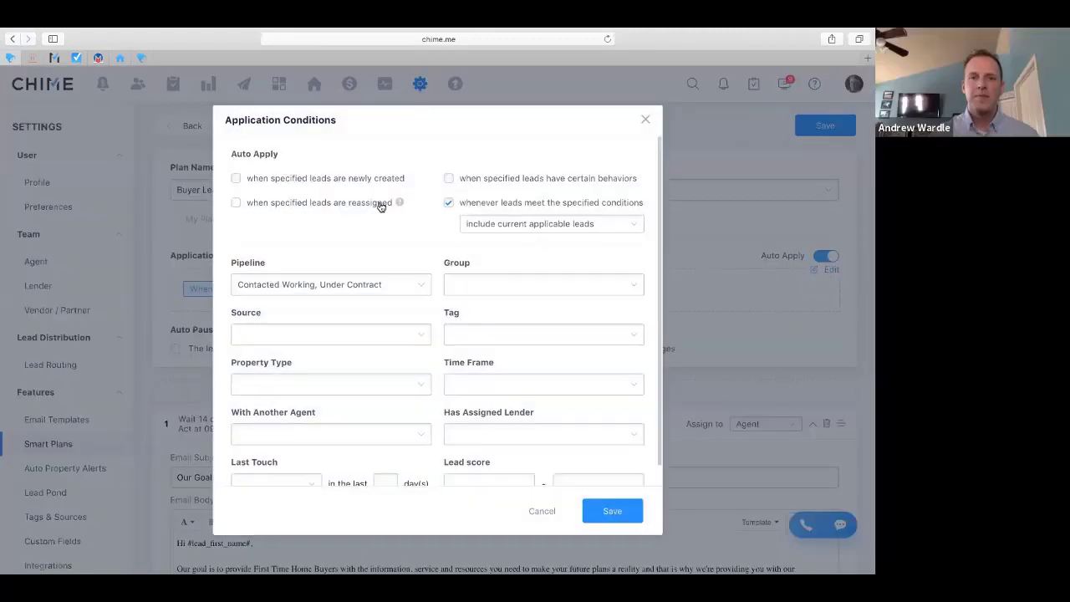
{"action": "mouse_move", "coordinate": [400, 202]}
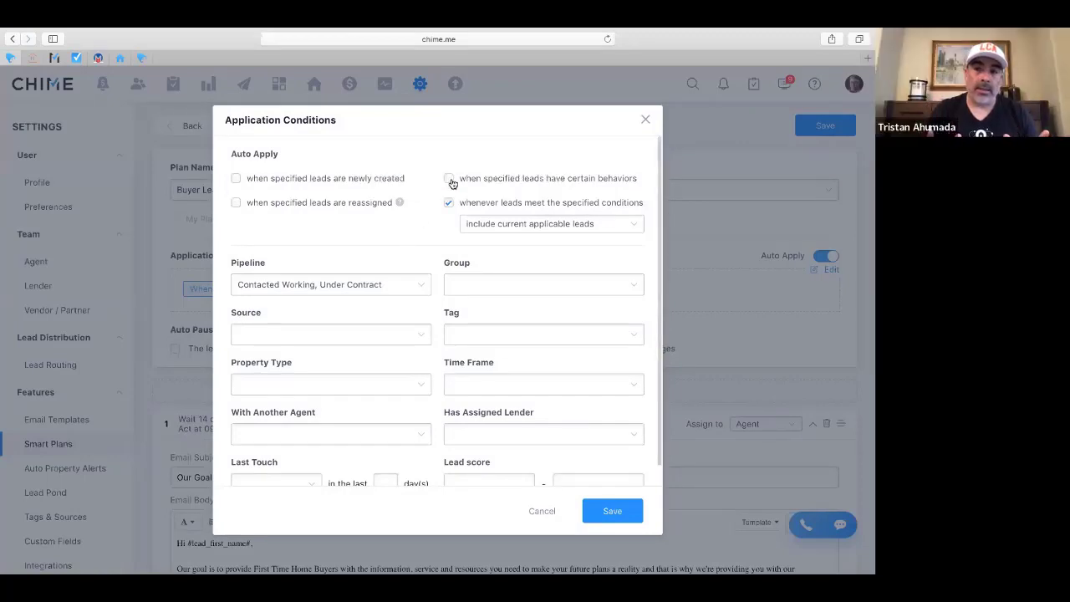
{"action": "left_click", "coordinate": [449, 179]}
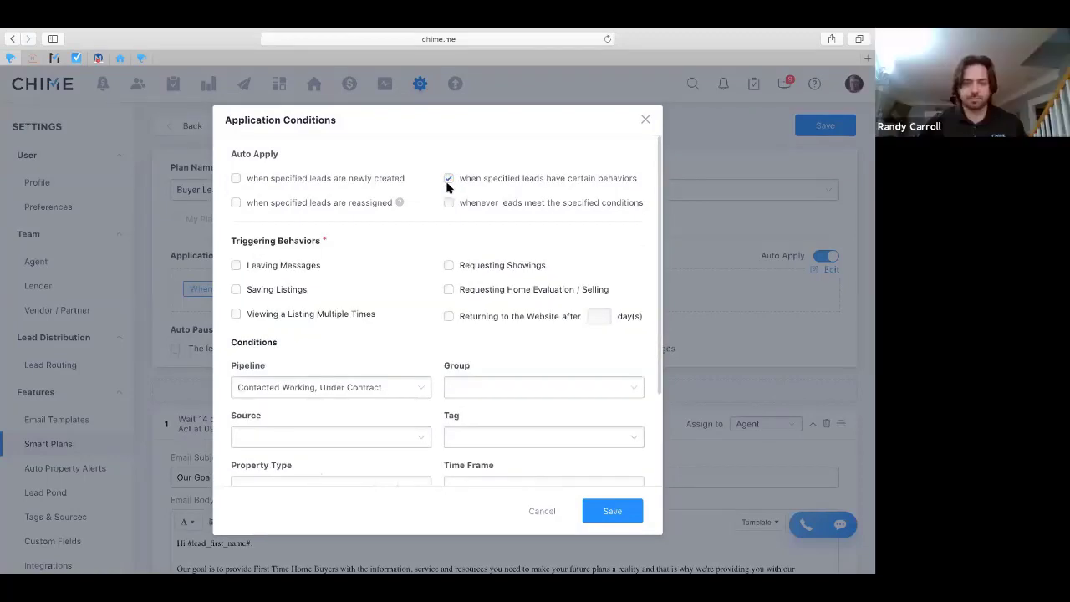
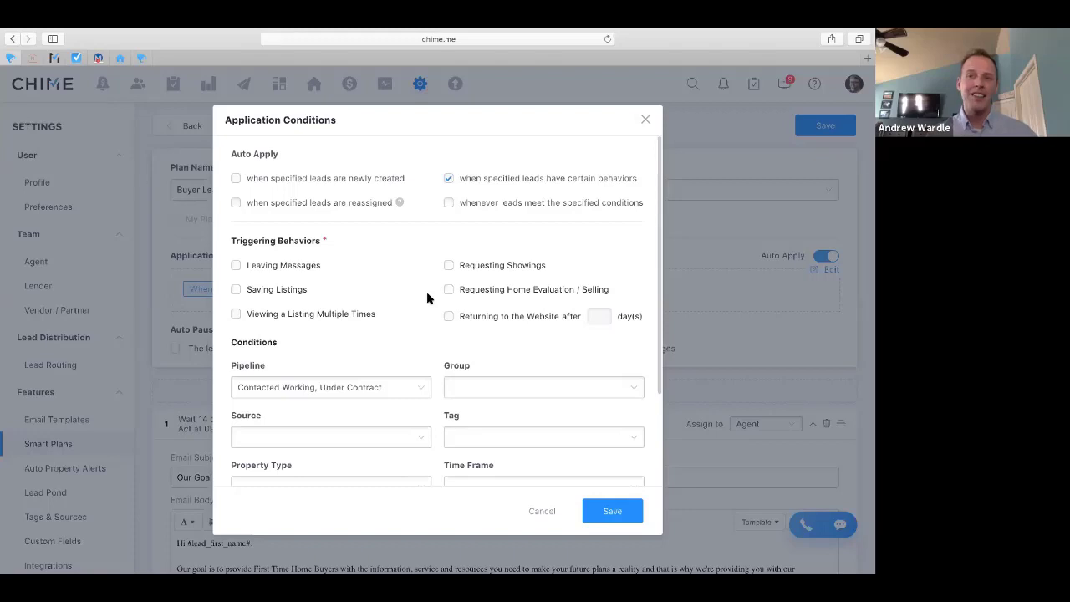
Review the Application Conditions window, then close it to return to the First Time Buyer Drip plan
{"action": "scroll", "coordinate": [427, 299], "scroll_direction": "down", "scroll_amount": 3}
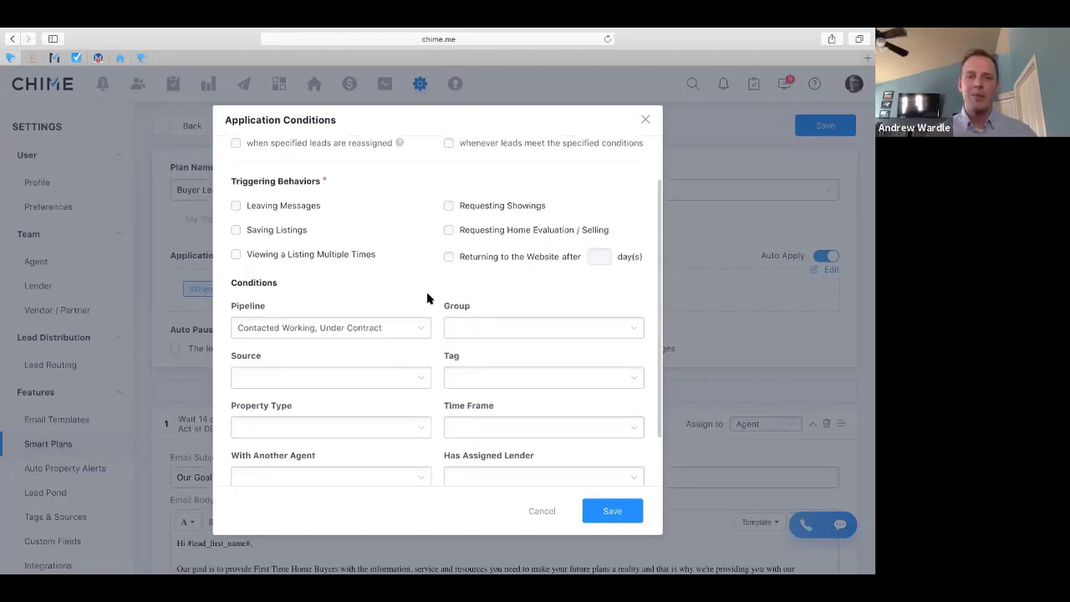
{"action": "scroll", "coordinate": [426, 299], "scroll_direction": "down", "scroll_amount": 3}
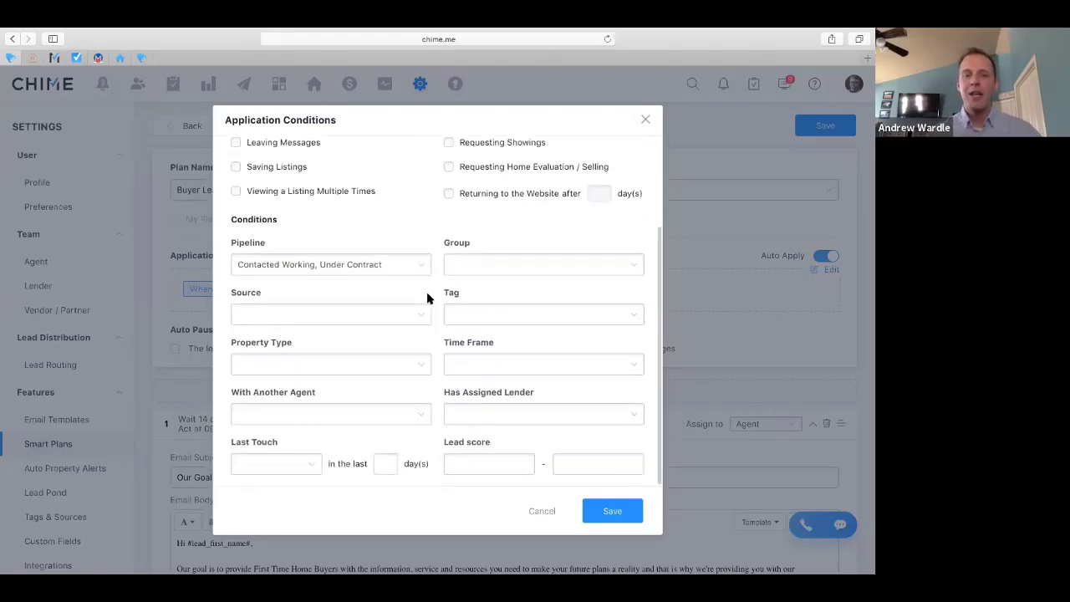
{"action": "scroll", "coordinate": [426, 299], "scroll_direction": "up", "scroll_amount": 5}
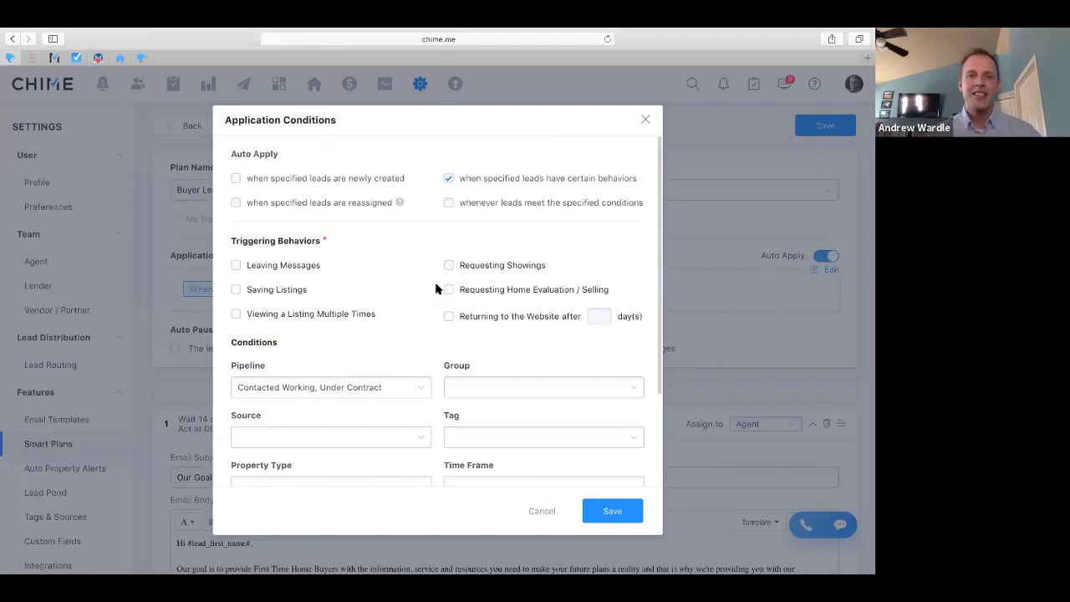
{"action": "left_click", "coordinate": [645, 122]}
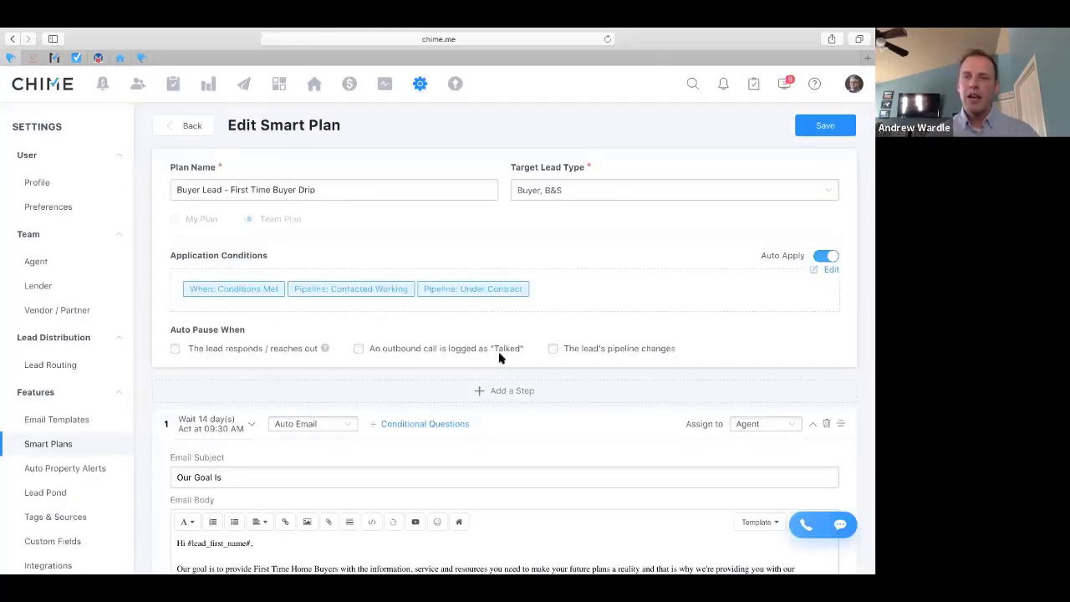
{"action": "scroll", "coordinate": [572, 430], "scroll_direction": "down", "scroll_amount": 2}
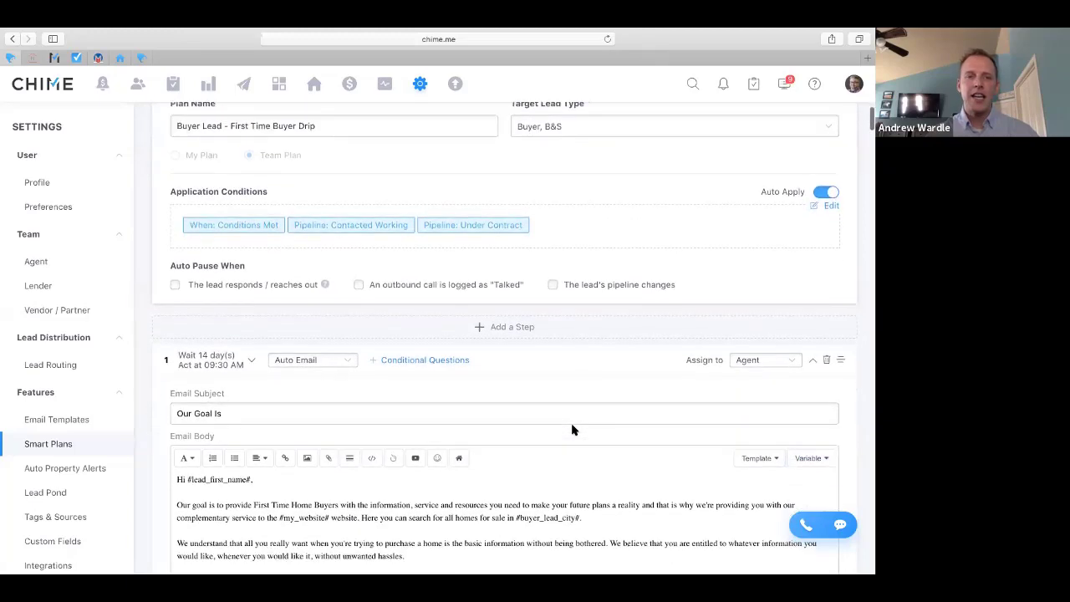
{"action": "scroll", "coordinate": [572, 430], "scroll_direction": "down", "scroll_amount": 4}
{"action": "scroll", "coordinate": [577, 359], "scroll_direction": "up", "scroll_amount": 2}
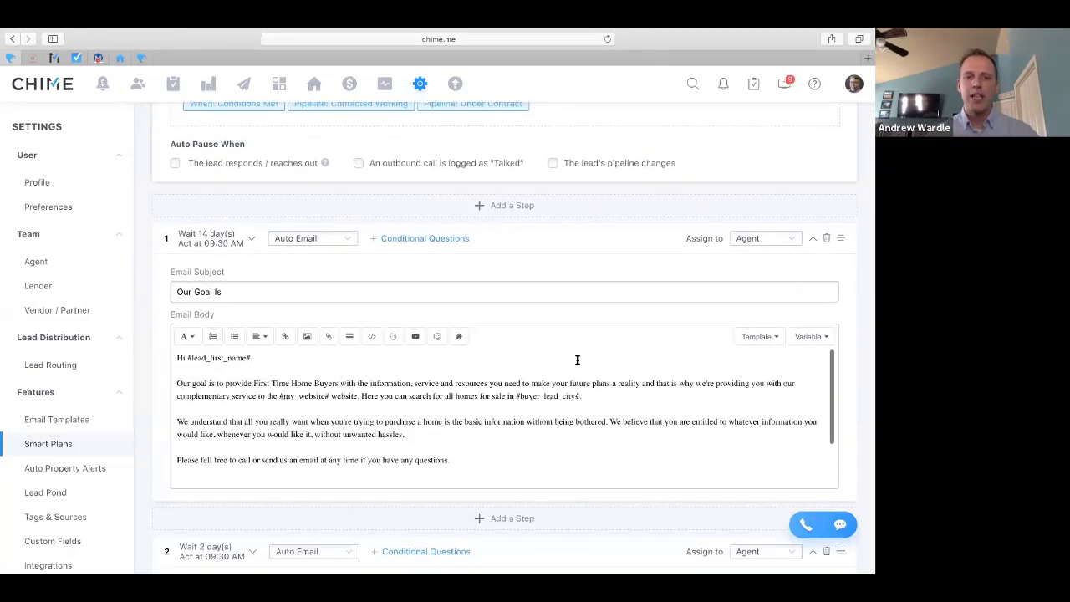
{"action": "scroll", "coordinate": [560, 240], "scroll_direction": "down", "scroll_amount": 1}
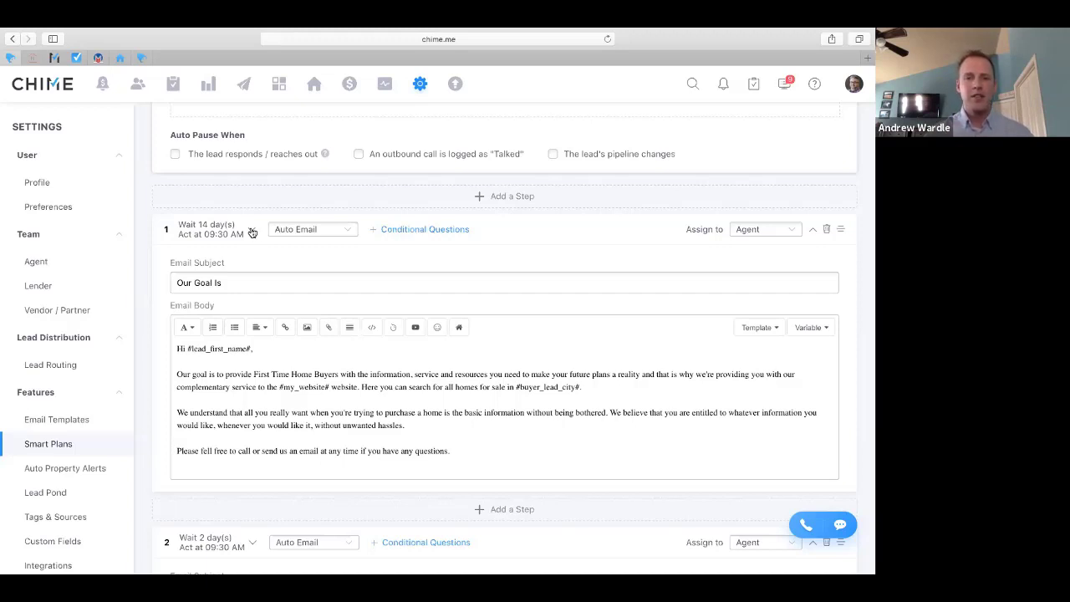
Scroll through all 28 steps of the Buyer Lead - First Time Buyer Drip smart plan
{"action": "scroll", "coordinate": [511, 334], "scroll_direction": "down", "scroll_amount": 6}
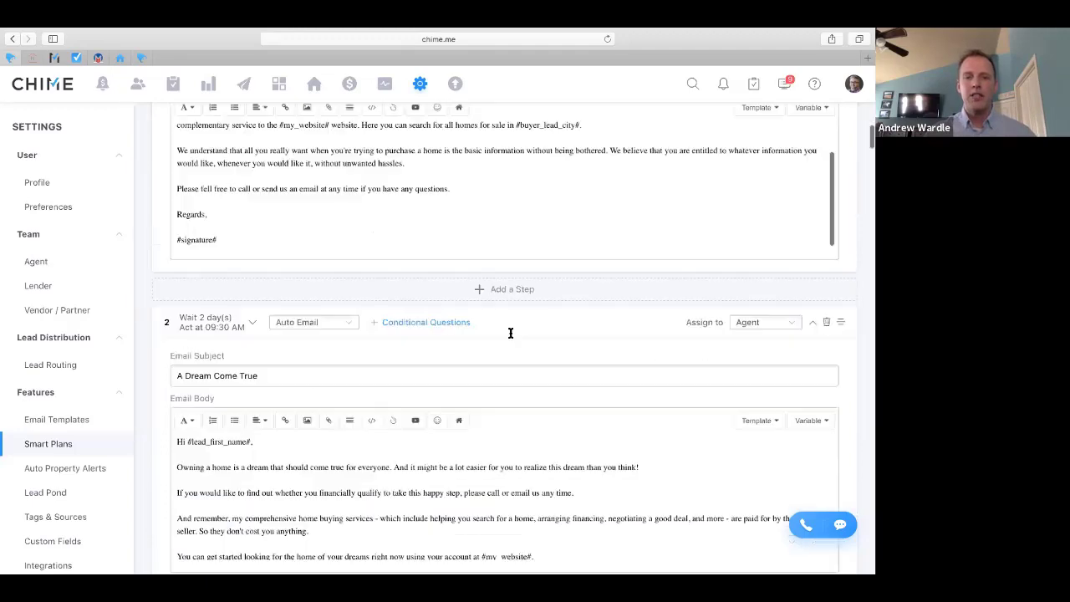
{"action": "scroll", "coordinate": [510, 333], "scroll_direction": "down", "scroll_amount": 9}
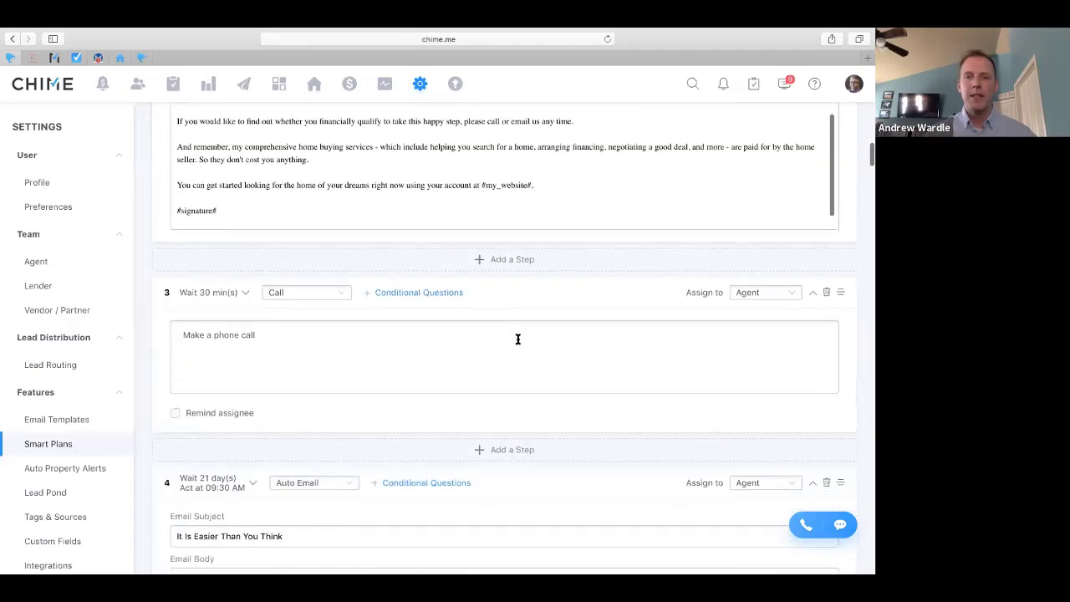
{"action": "scroll", "coordinate": [518, 339], "scroll_direction": "down", "scroll_amount": 2}
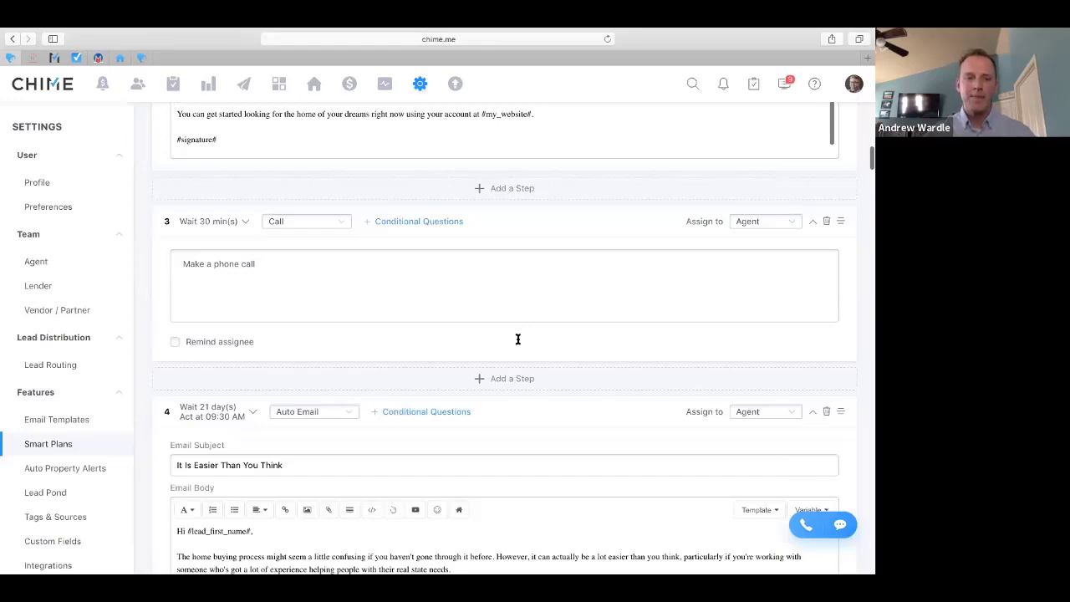
{"action": "scroll", "coordinate": [518, 338], "scroll_direction": "down", "scroll_amount": 3}
{"action": "scroll", "coordinate": [518, 339], "scroll_direction": "down", "scroll_amount": 4}
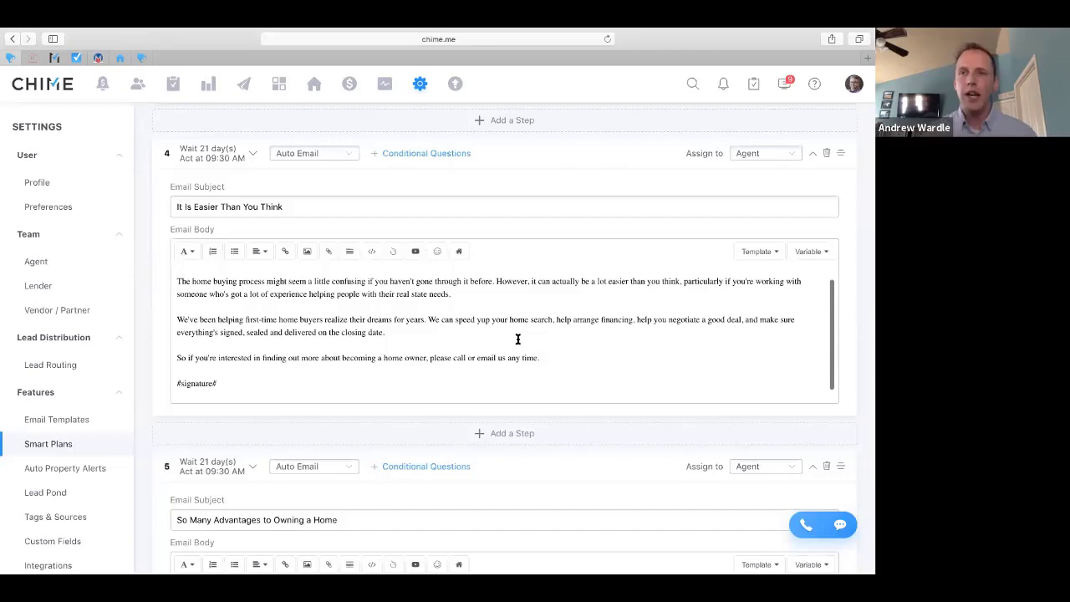
{"action": "scroll", "coordinate": [518, 338], "scroll_direction": "down", "scroll_amount": 6}
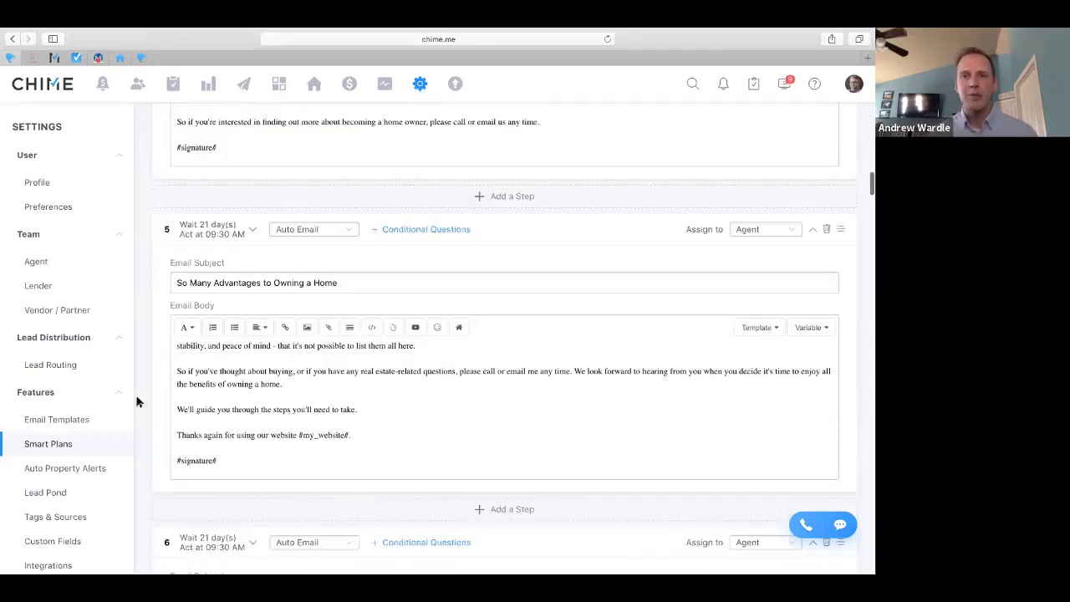
{"action": "scroll", "coordinate": [139, 403], "scroll_direction": "down", "scroll_amount": 1}
{"action": "scroll", "coordinate": [139, 402], "scroll_direction": "down", "scroll_amount": 13}
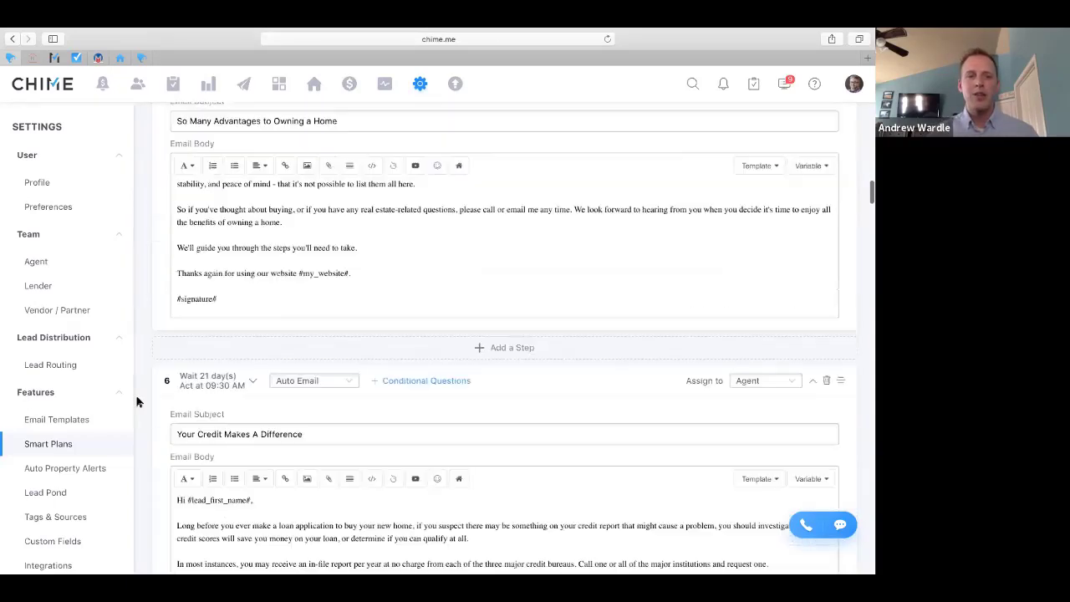
{"action": "scroll", "coordinate": [140, 403], "scroll_direction": "down", "scroll_amount": 1}
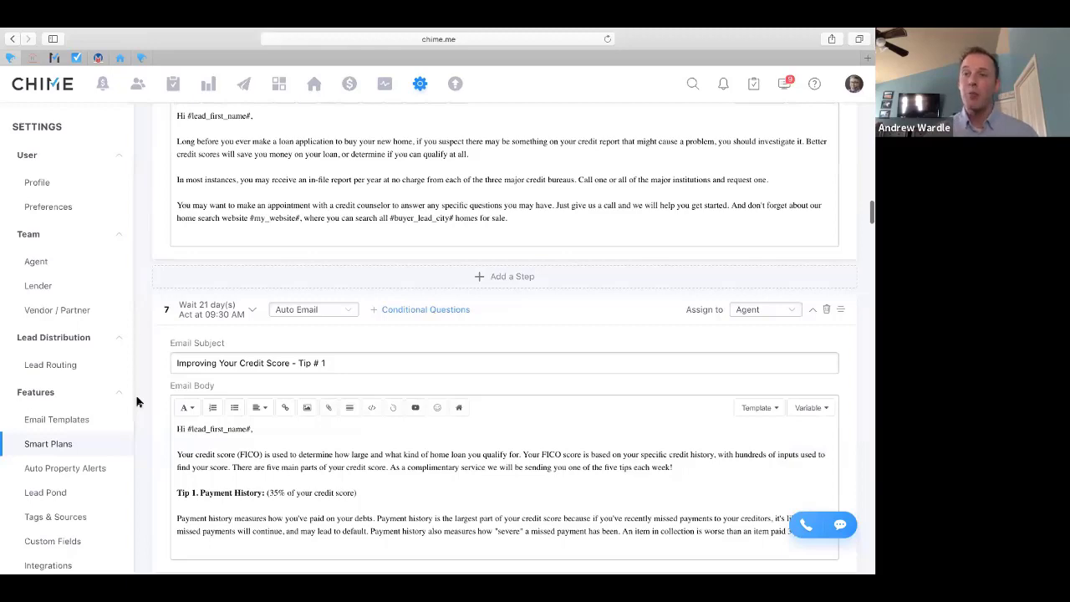
{"action": "scroll", "coordinate": [138, 403], "scroll_direction": "down", "scroll_amount": 1}
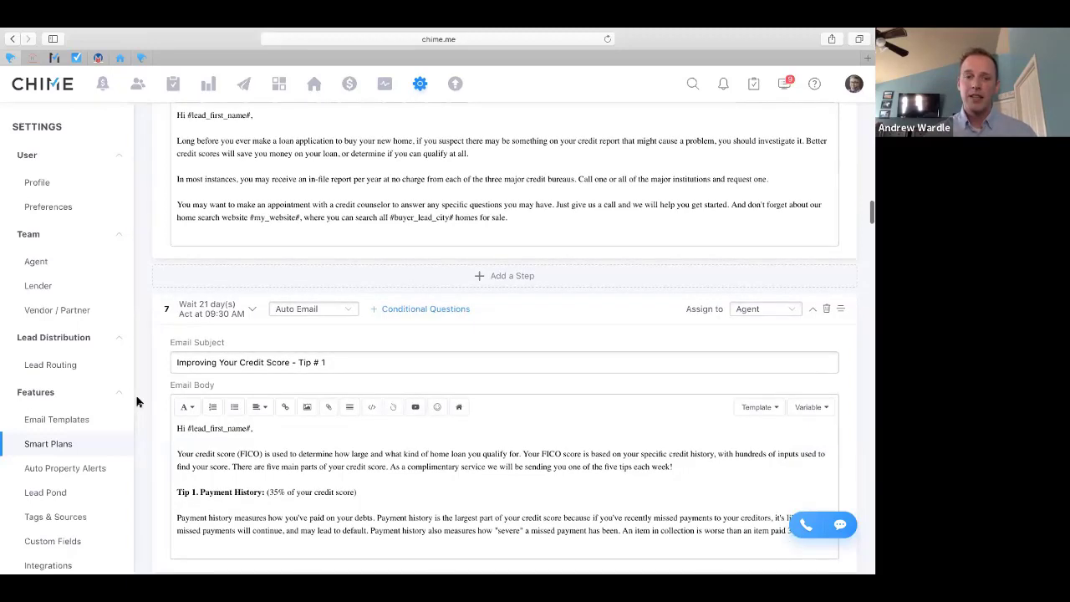
{"action": "scroll", "coordinate": [138, 402], "scroll_direction": "down", "scroll_amount": 10}
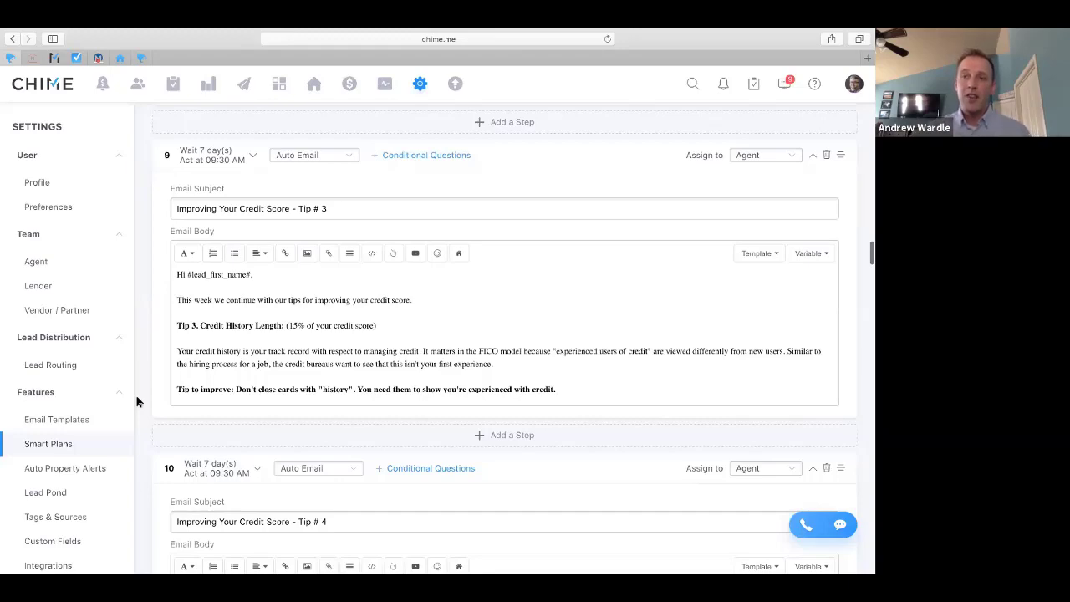
{"action": "scroll", "coordinate": [170, 455], "scroll_direction": "down", "scroll_amount": 20}
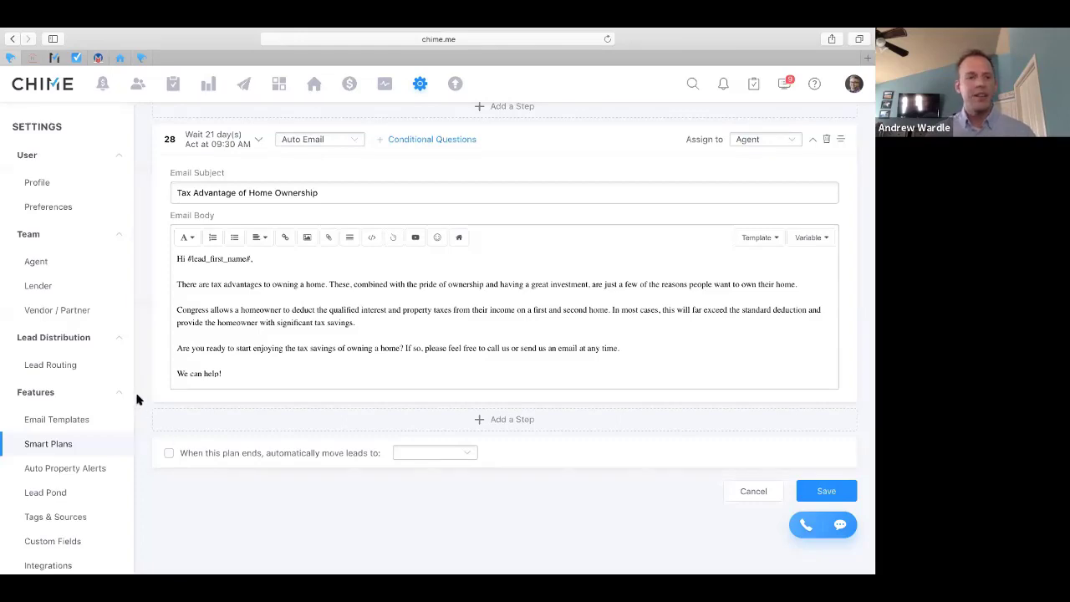
{"action": "scroll", "coordinate": [138, 392], "scroll_direction": "up", "scroll_amount": 15}
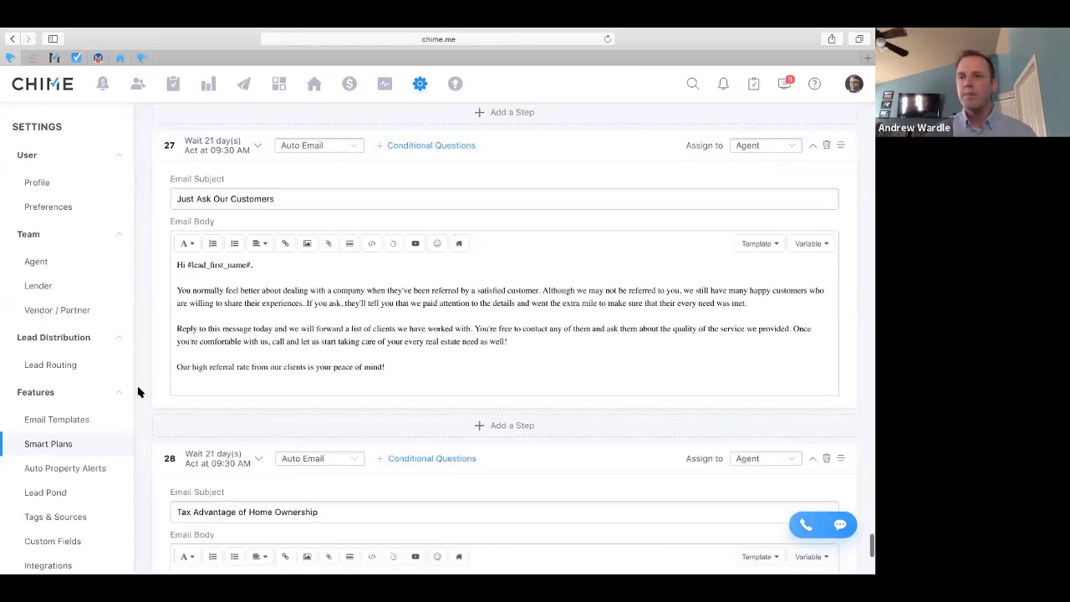
{"action": "scroll", "coordinate": [138, 392], "scroll_direction": "up", "scroll_amount": 20}
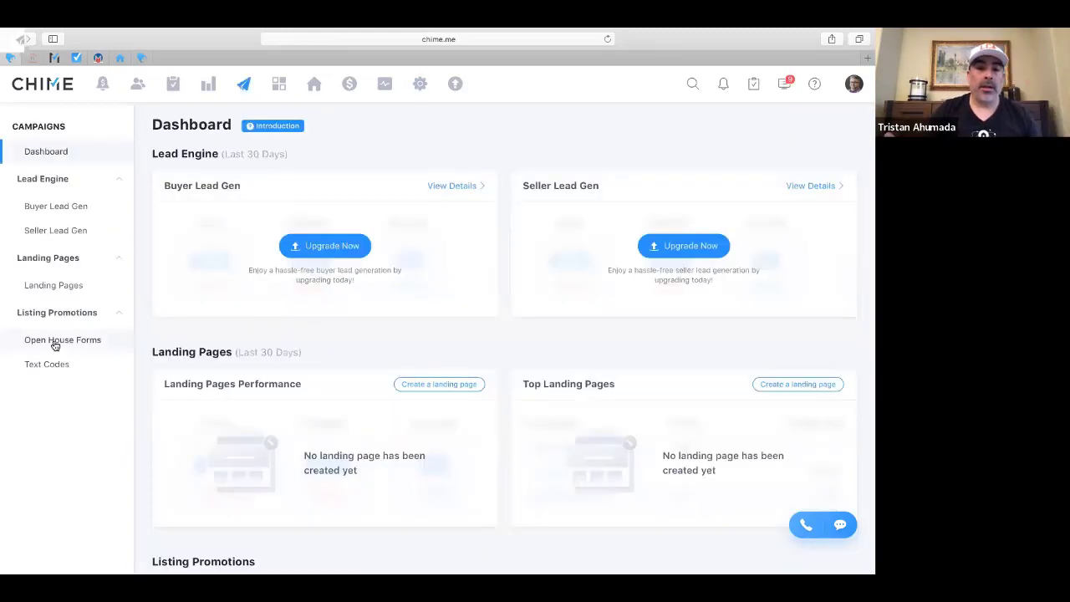
Open Open House Forms under Listing Promotions in the Campaigns sidebar
{"action": "left_click", "coordinate": [55, 343]}
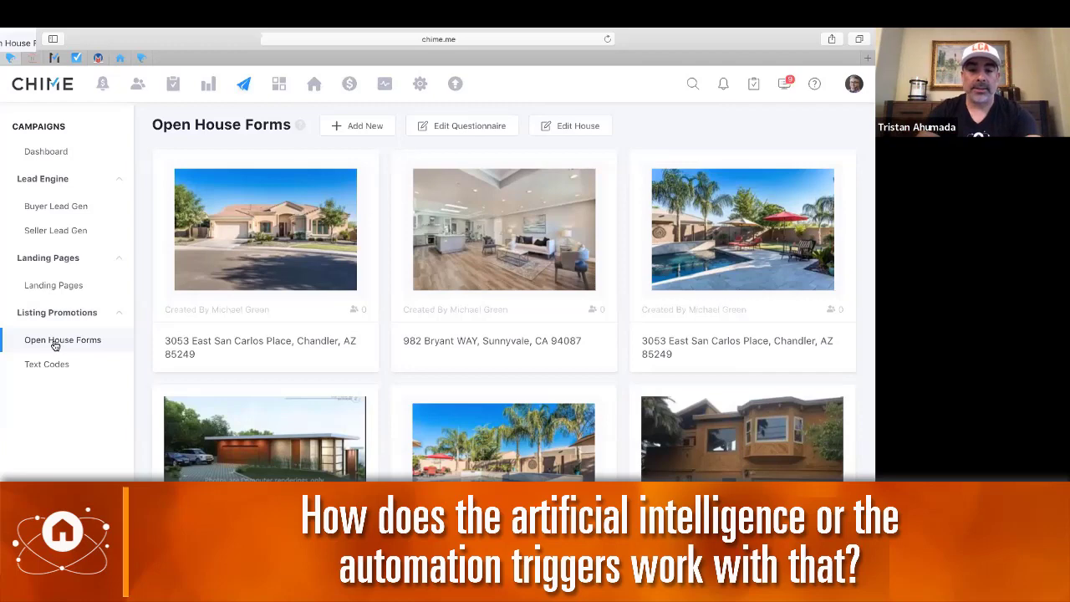
{"action": "left_click", "coordinate": [365, 126]}
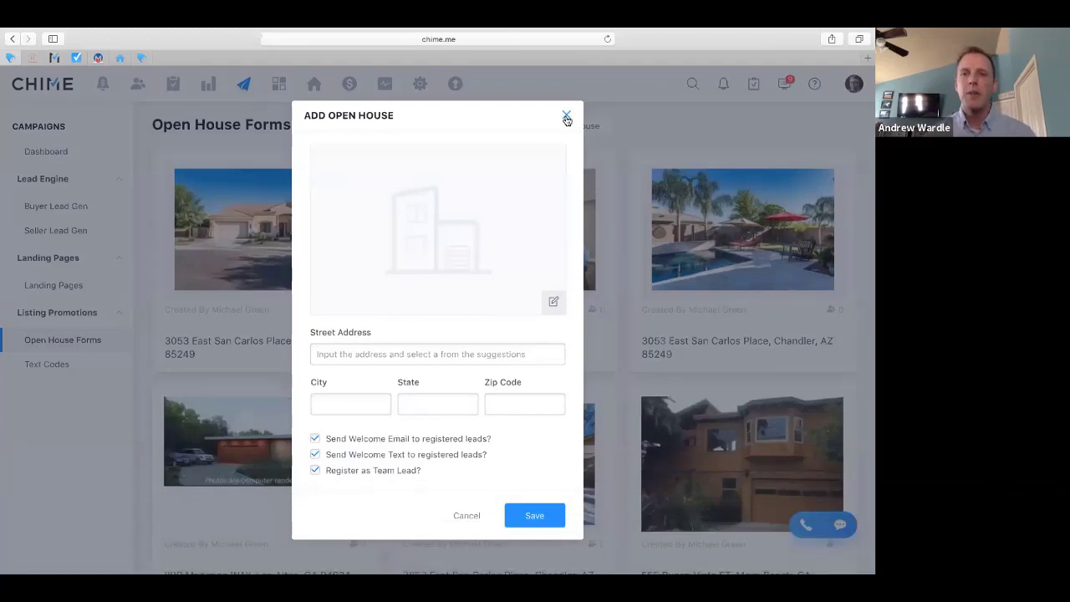
{"action": "left_click", "coordinate": [567, 117]}
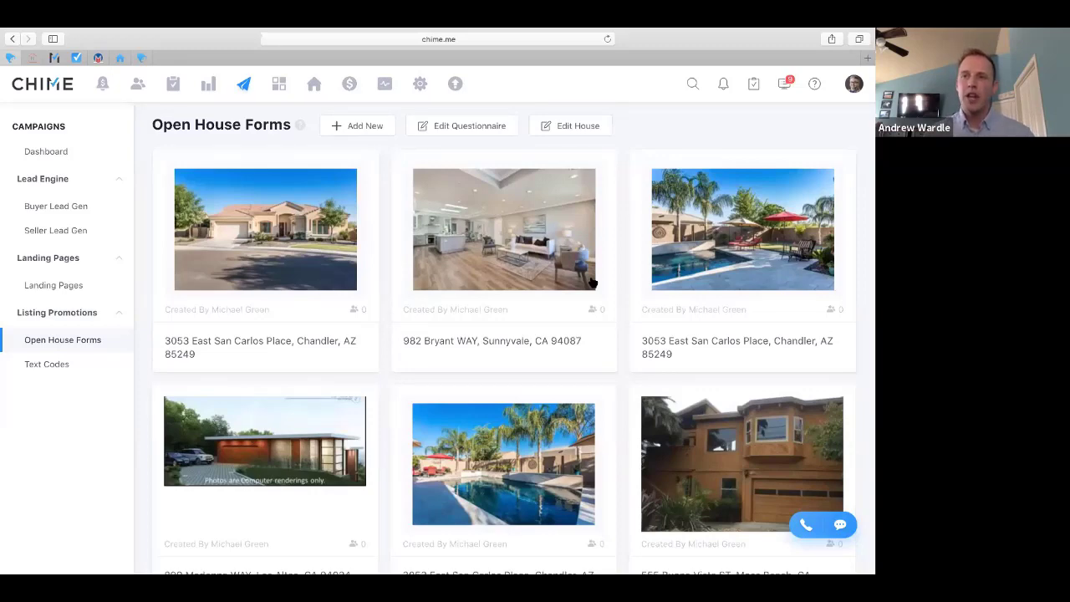
{"action": "scroll", "coordinate": [592, 282], "scroll_direction": "down", "scroll_amount": 15}
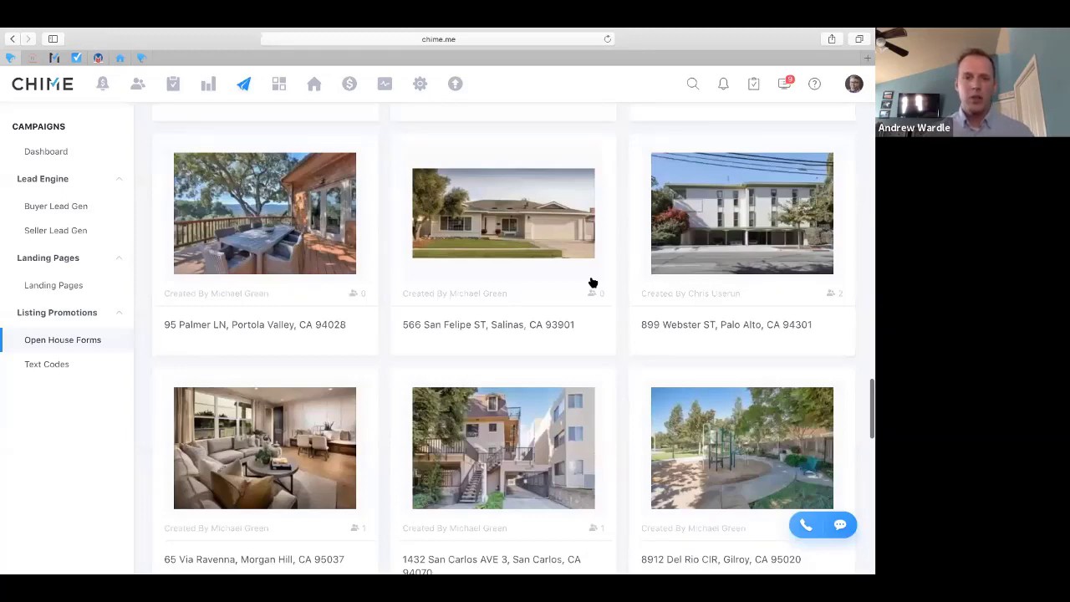
{"action": "scroll", "coordinate": [593, 284], "scroll_direction": "down", "scroll_amount": 2}
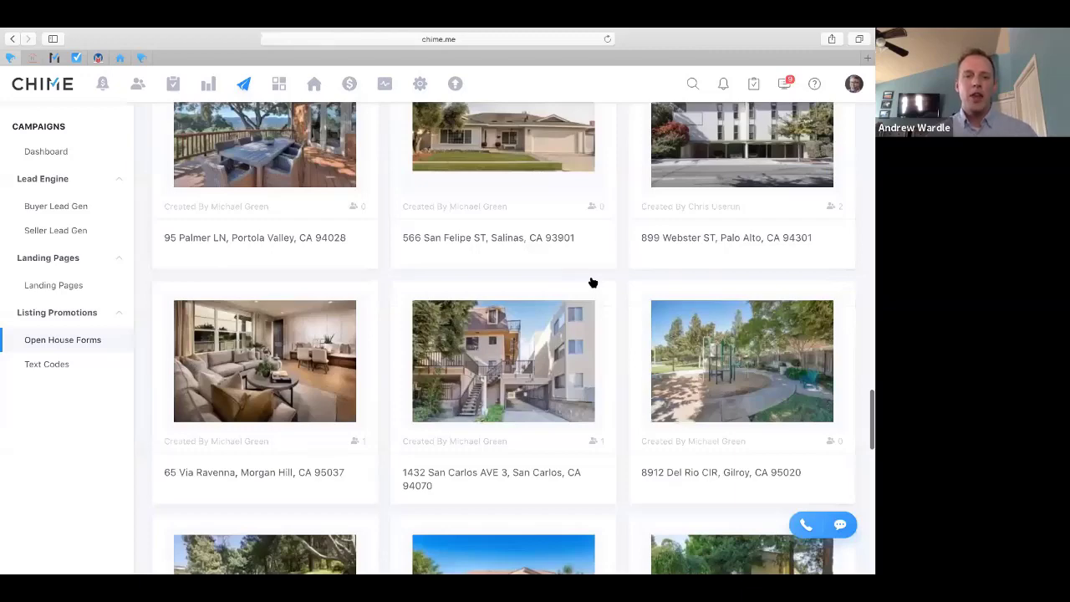
{"action": "scroll", "coordinate": [592, 283], "scroll_direction": "down", "scroll_amount": 5}
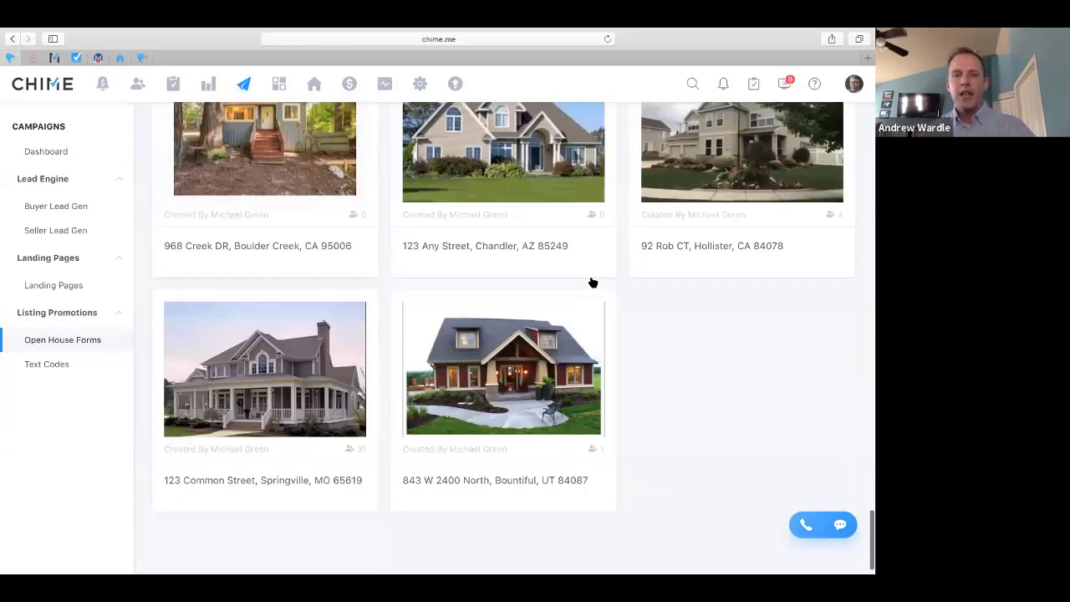
{"action": "scroll", "coordinate": [593, 283], "scroll_direction": "up", "scroll_amount": 3}
Open the visitor sign-in form for the 123 Common Street, Springville listing
{"action": "left_click", "coordinate": [750, 296]}
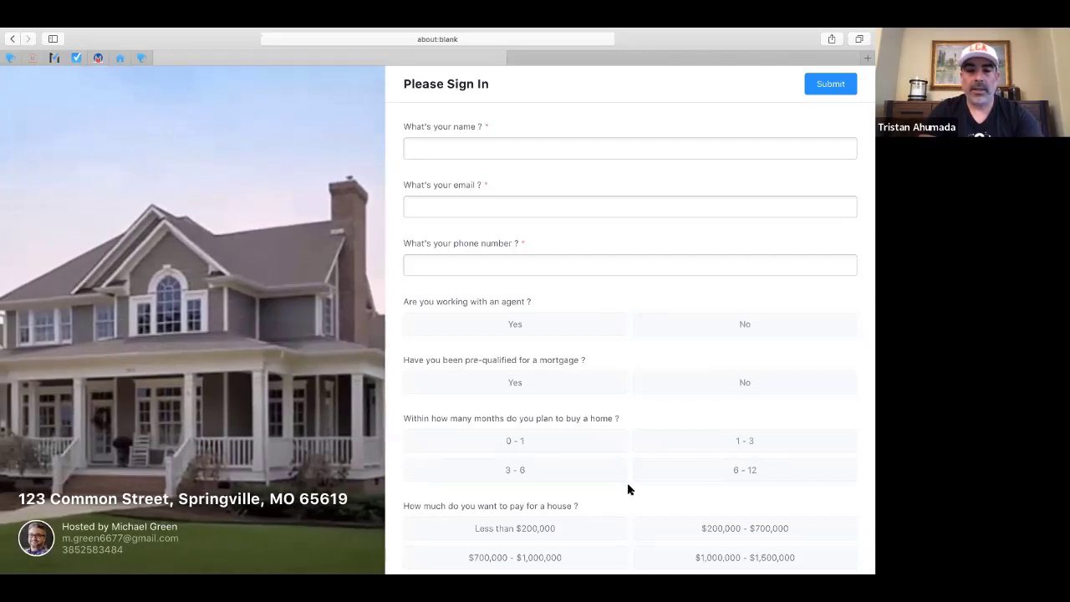
{"action": "scroll", "coordinate": [629, 489], "scroll_direction": "down", "scroll_amount": 2}
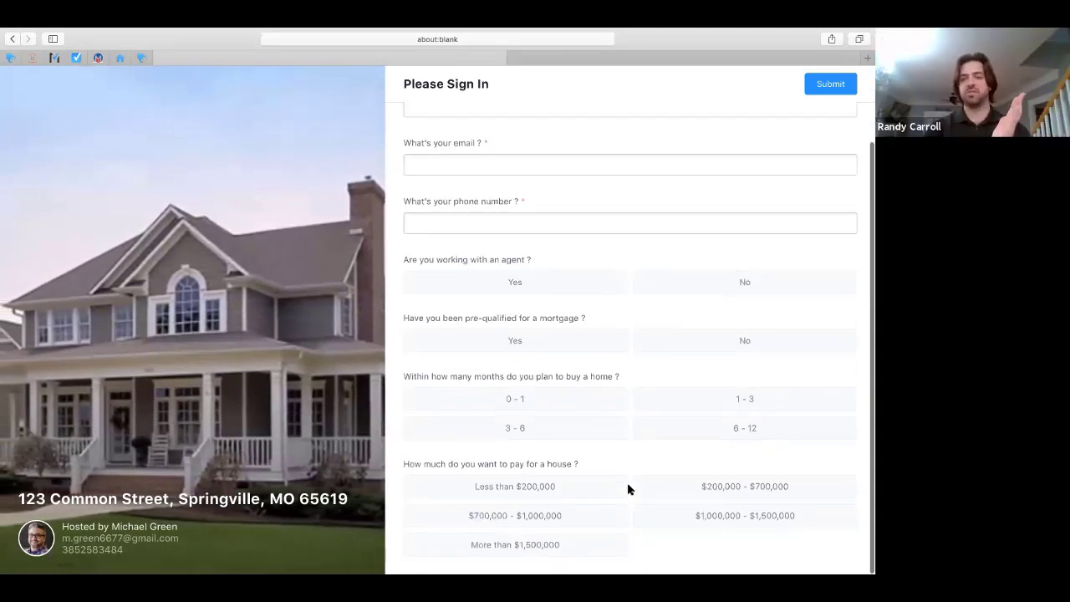
{"action": "scroll", "coordinate": [629, 490], "scroll_direction": "up", "scroll_amount": 2}
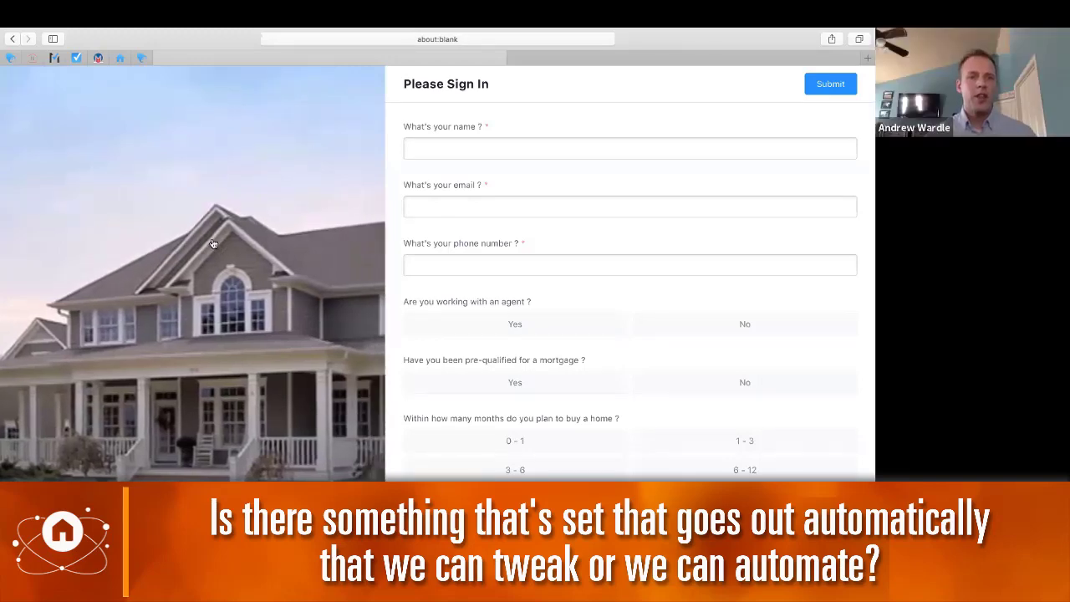
Go back to the Open House Forms page and open the account Settings
{"action": "left_click", "coordinate": [13, 39]}
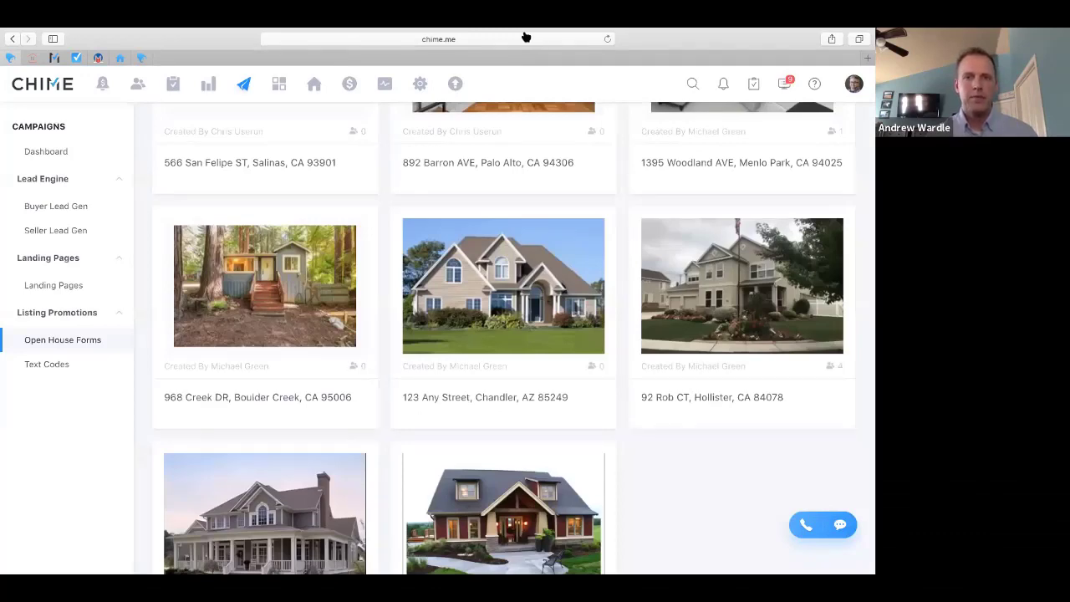
{"action": "mouse_move", "coordinate": [425, 34]}
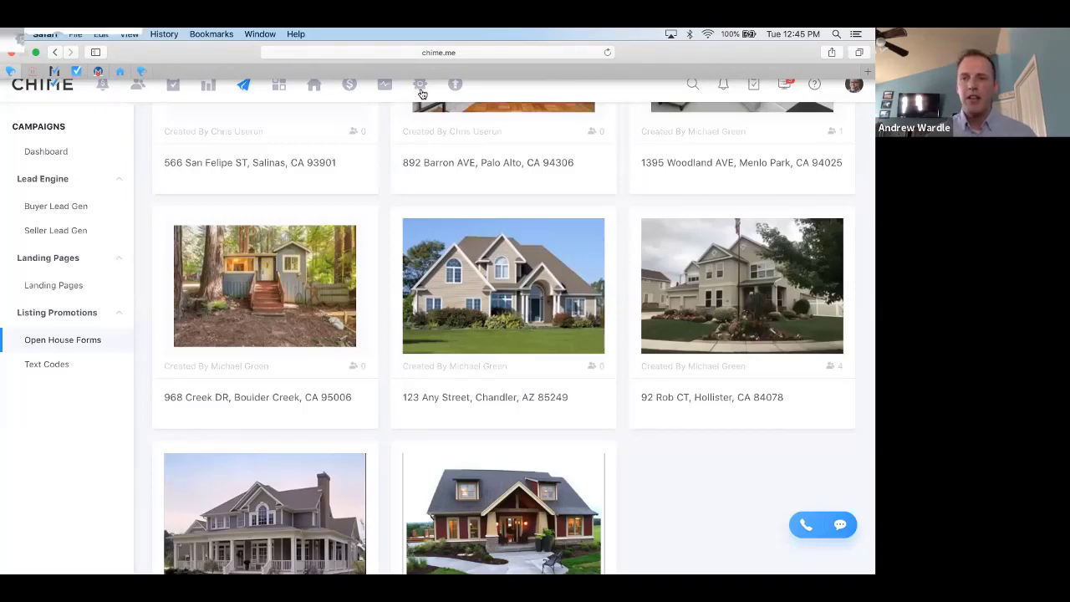
{"action": "left_click", "coordinate": [421, 87]}
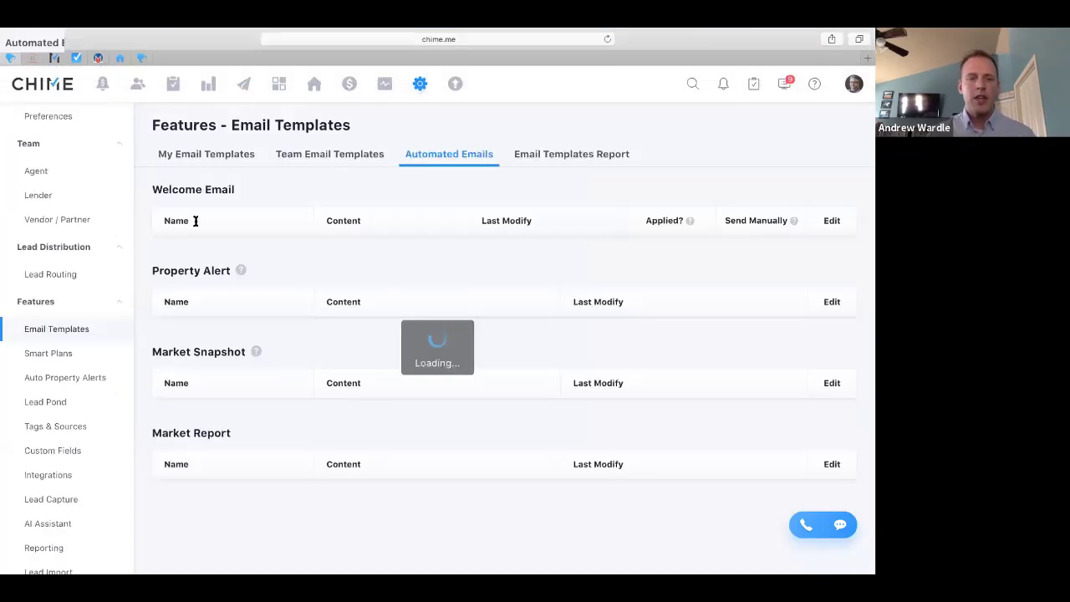
Open the Dialer template settings listing the three Auto Welcome Text messages
{"action": "scroll", "coordinate": [84, 432], "scroll_direction": "down", "scroll_amount": 3}
{"action": "left_click", "coordinate": [59, 508]}
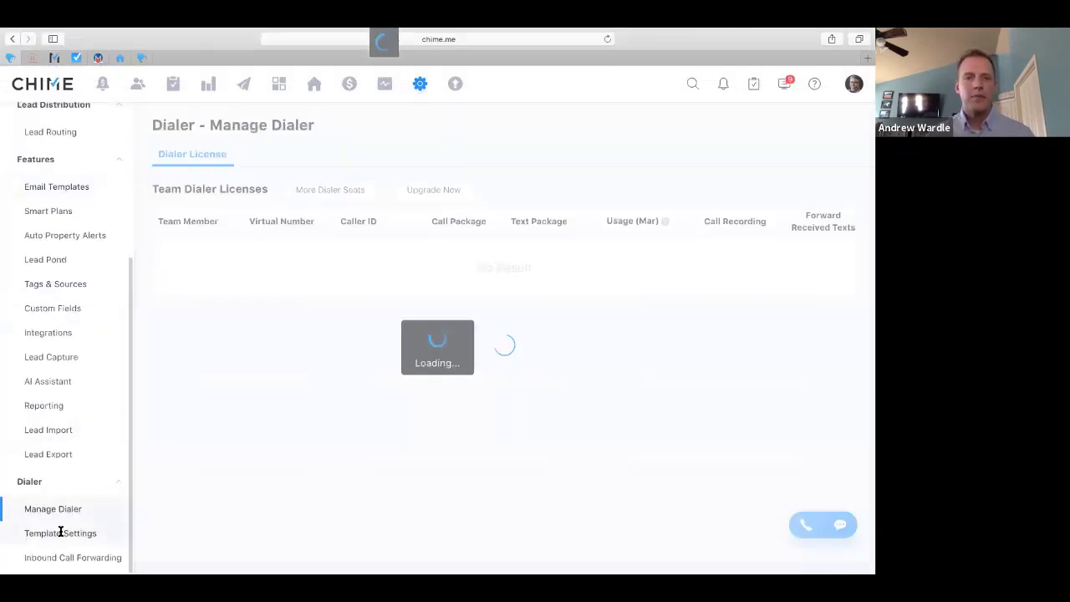
{"action": "left_click", "coordinate": [60, 533]}
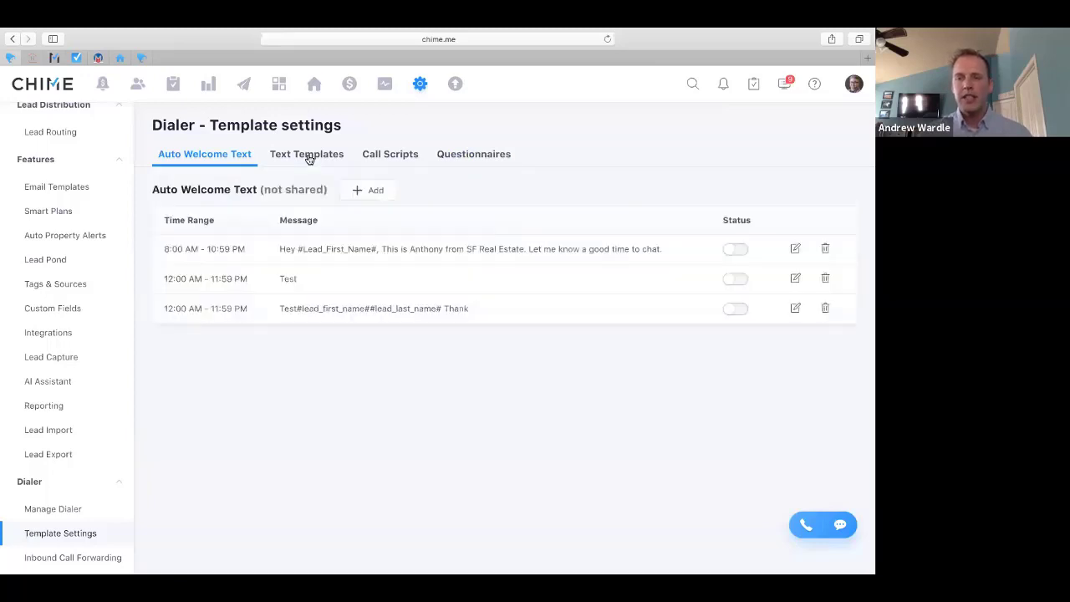
Show the dialer's Text Templates, including '4 Day Text' and 'Follow Up'
{"action": "left_click", "coordinate": [308, 158]}
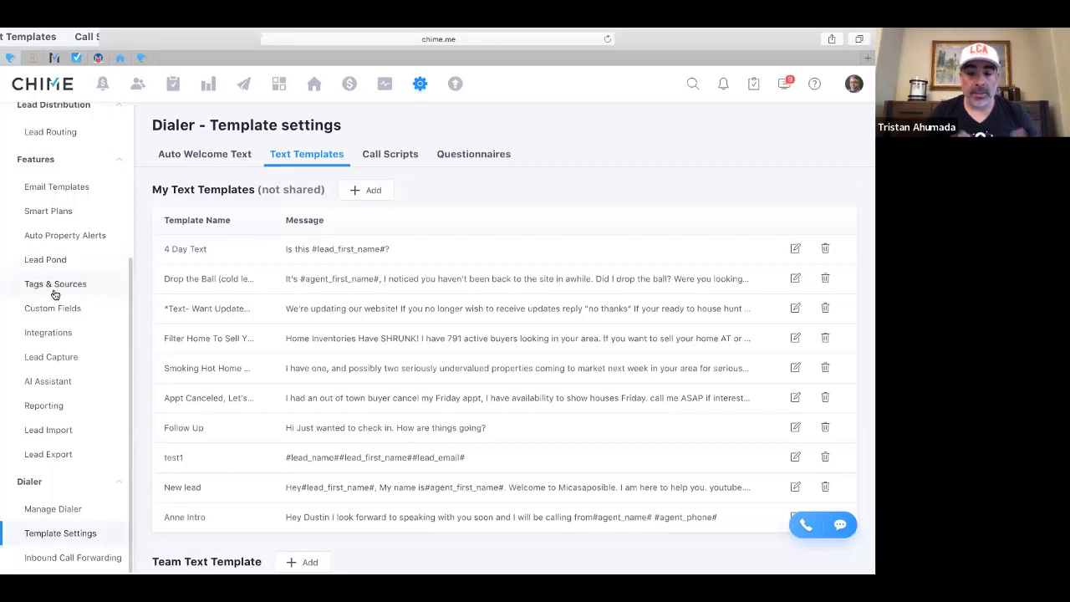
{"action": "scroll", "coordinate": [54, 294], "scroll_direction": "up", "scroll_amount": 2}
{"action": "scroll", "coordinate": [54, 294], "scroll_direction": "up", "scroll_amount": 1}
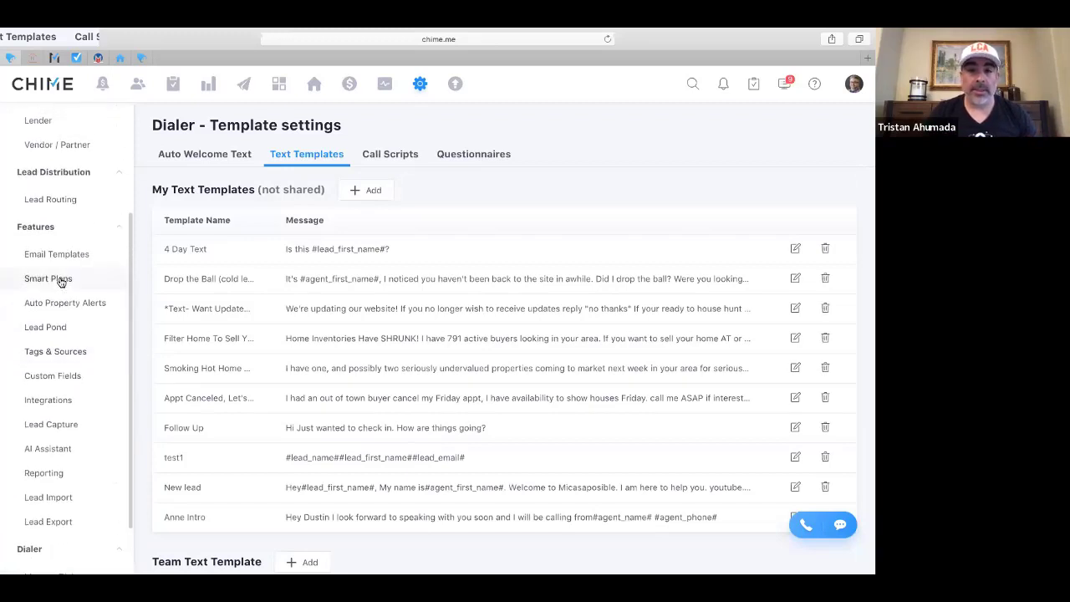
Browse My Smart Plans, then view Team Smart Plans such as 'AI test website interested' and 'Birthday Test'
{"action": "left_click", "coordinate": [60, 281]}
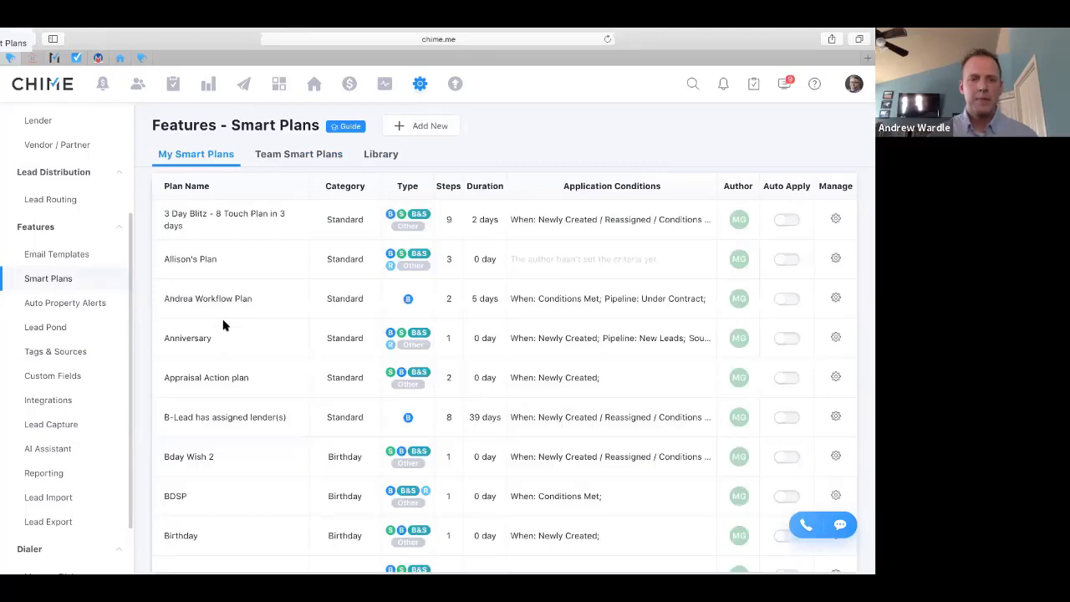
{"action": "scroll", "coordinate": [223, 325], "scroll_direction": "down", "scroll_amount": 3}
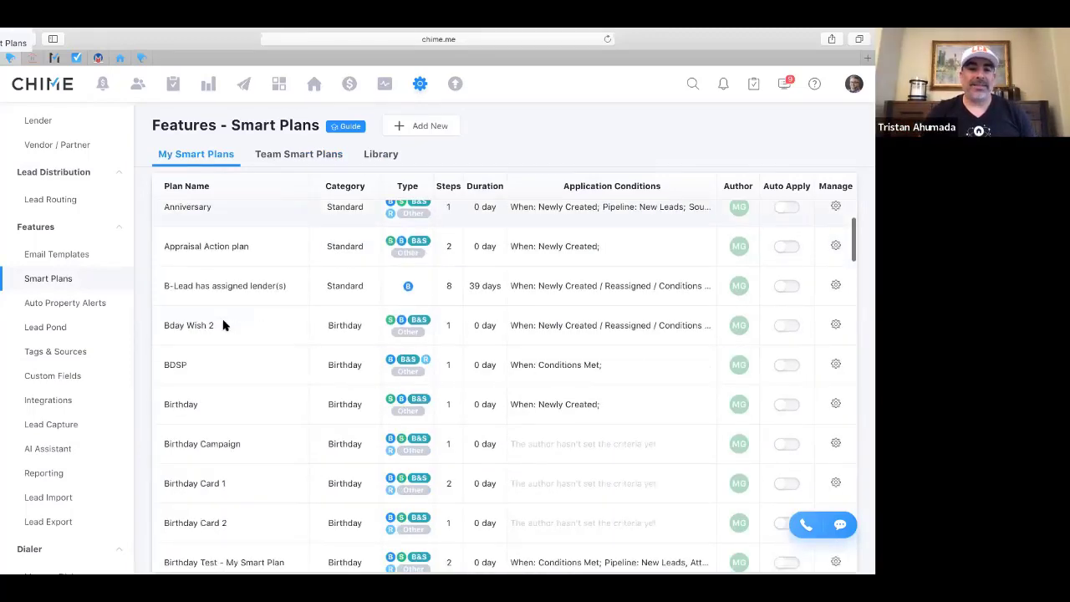
{"action": "scroll", "coordinate": [224, 325], "scroll_direction": "down", "scroll_amount": 8}
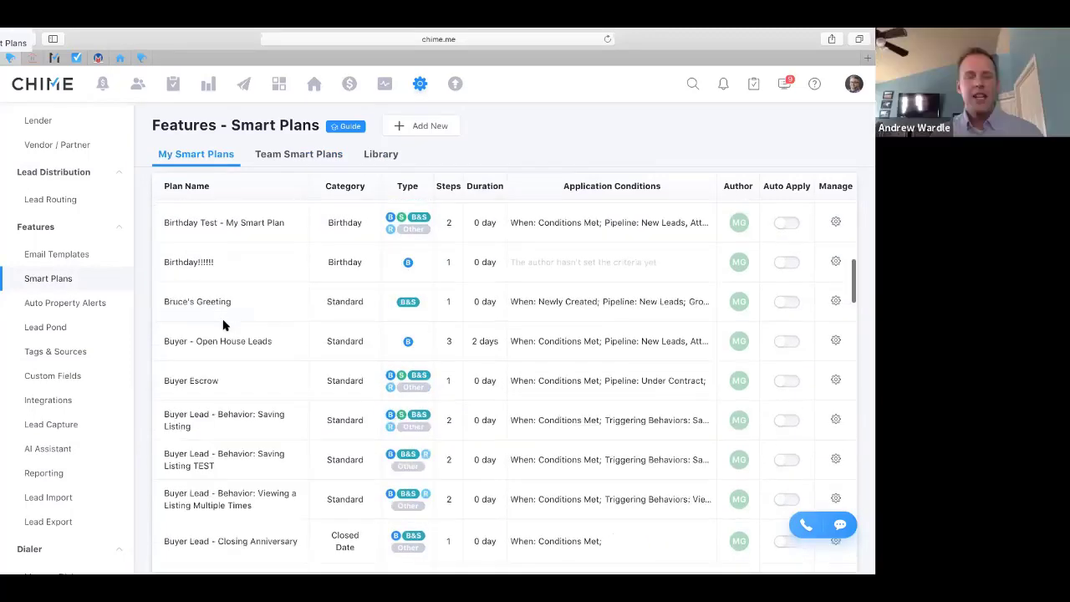
{"action": "scroll", "coordinate": [223, 325], "scroll_direction": "down", "scroll_amount": 12}
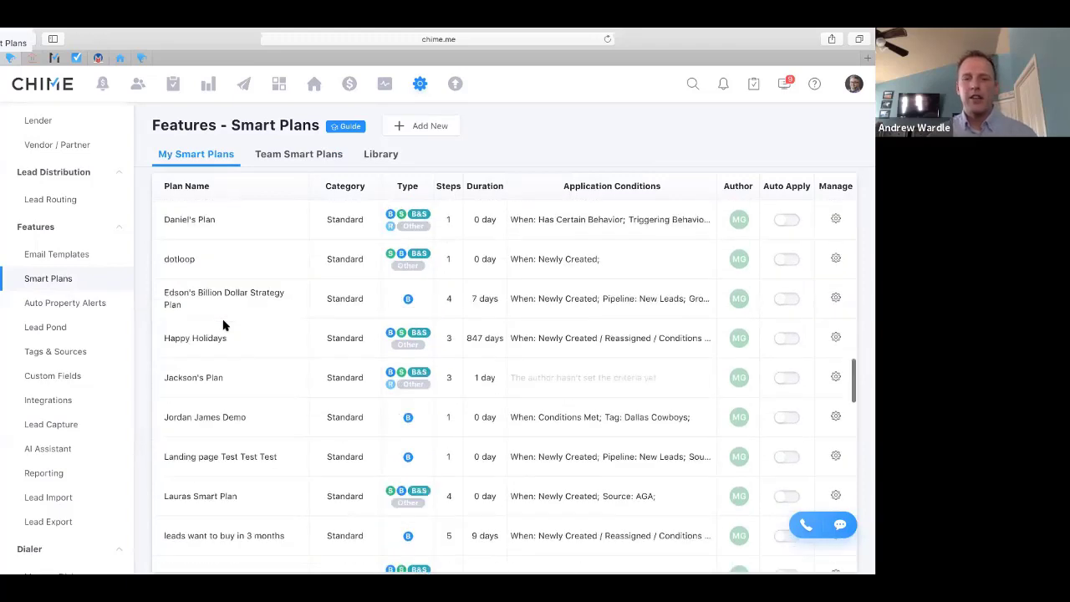
{"action": "scroll", "coordinate": [223, 325], "scroll_direction": "down", "scroll_amount": 3}
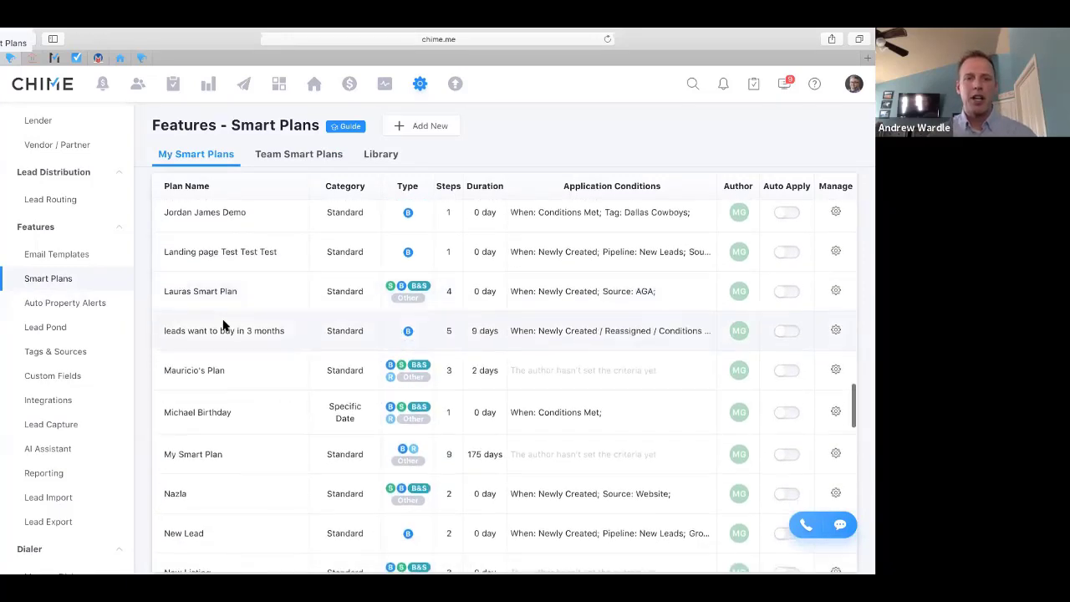
{"action": "scroll", "coordinate": [222, 327], "scroll_direction": "up", "scroll_amount": 2}
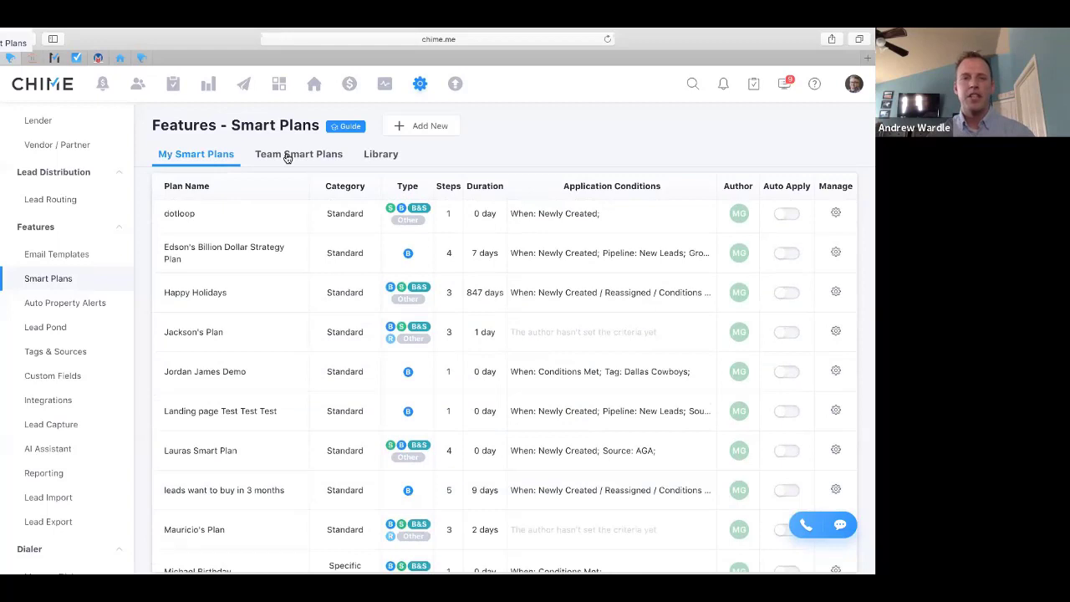
{"action": "left_click", "coordinate": [286, 156]}
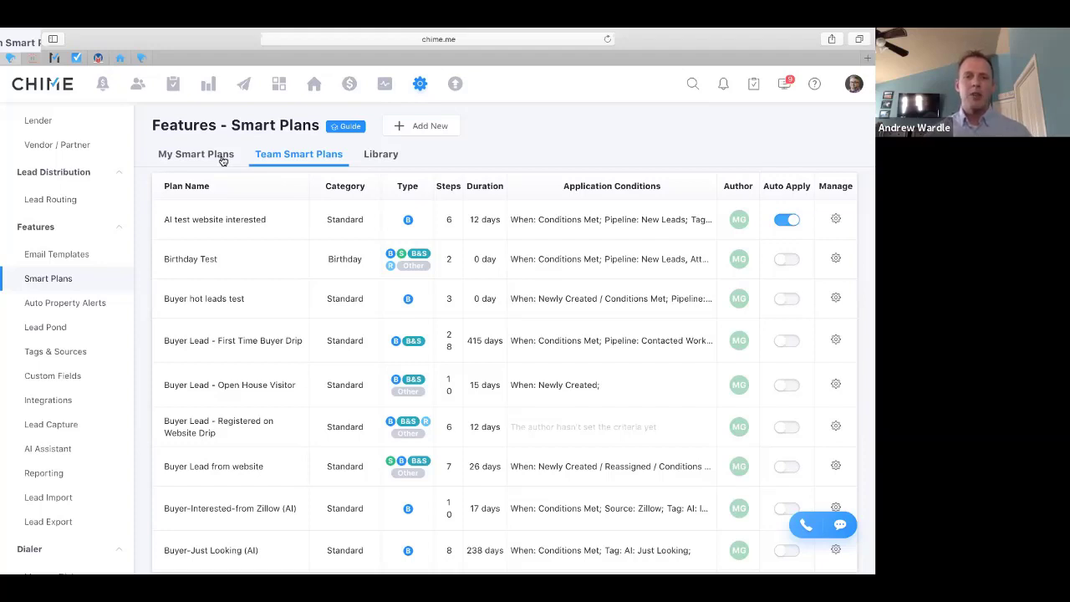
Browse the Smart Plans Library of importable plans like 'Birthday Card 1' and 'New Year Card 1'
{"action": "left_click", "coordinate": [381, 155]}
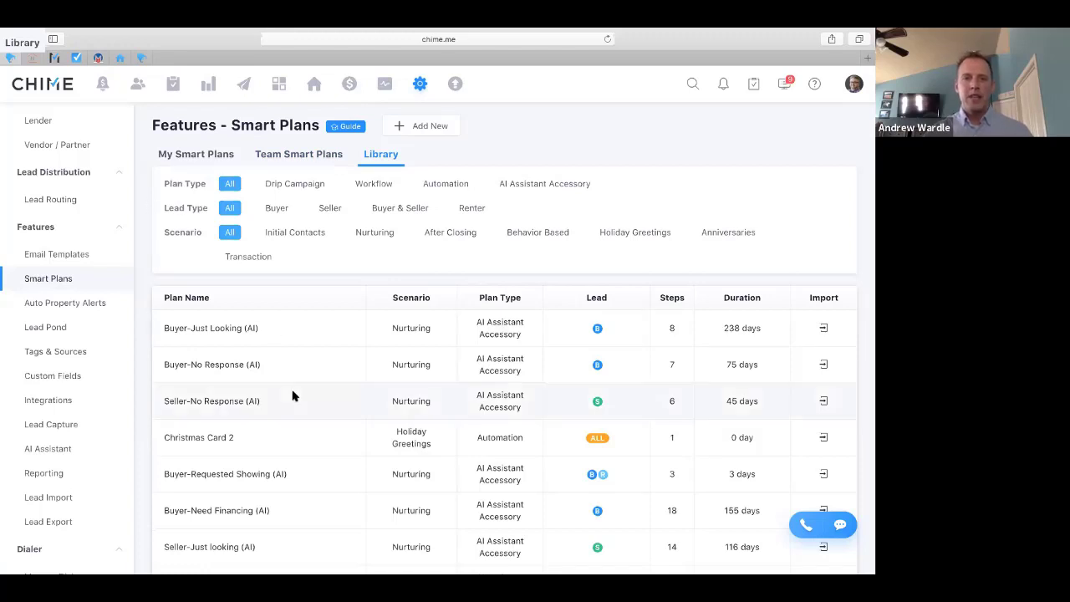
{"action": "scroll", "coordinate": [292, 396], "scroll_direction": "down", "scroll_amount": 1}
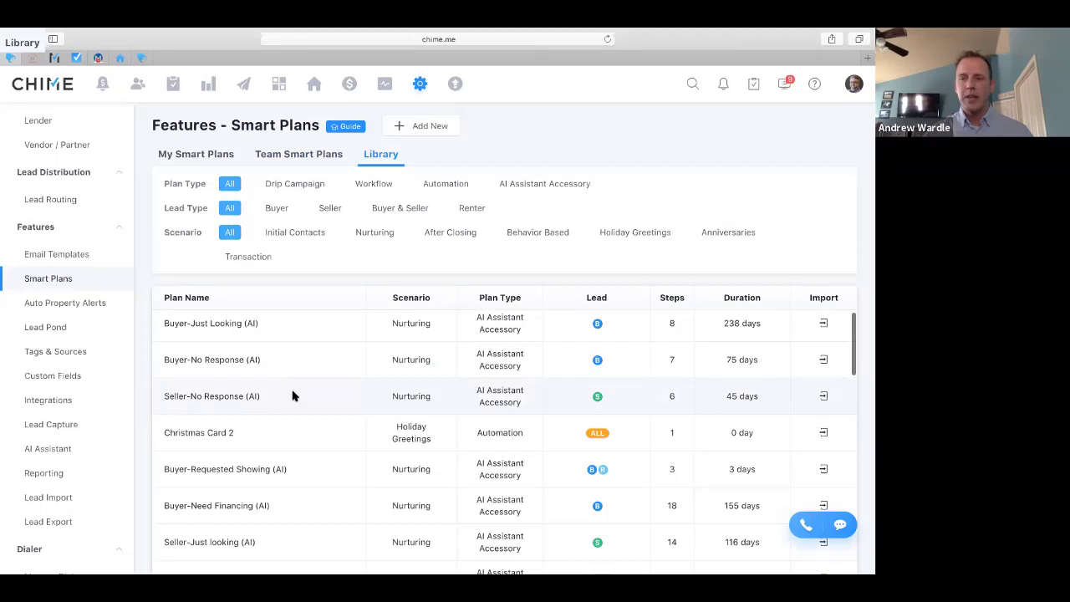
{"action": "scroll", "coordinate": [293, 396], "scroll_direction": "down", "scroll_amount": 10}
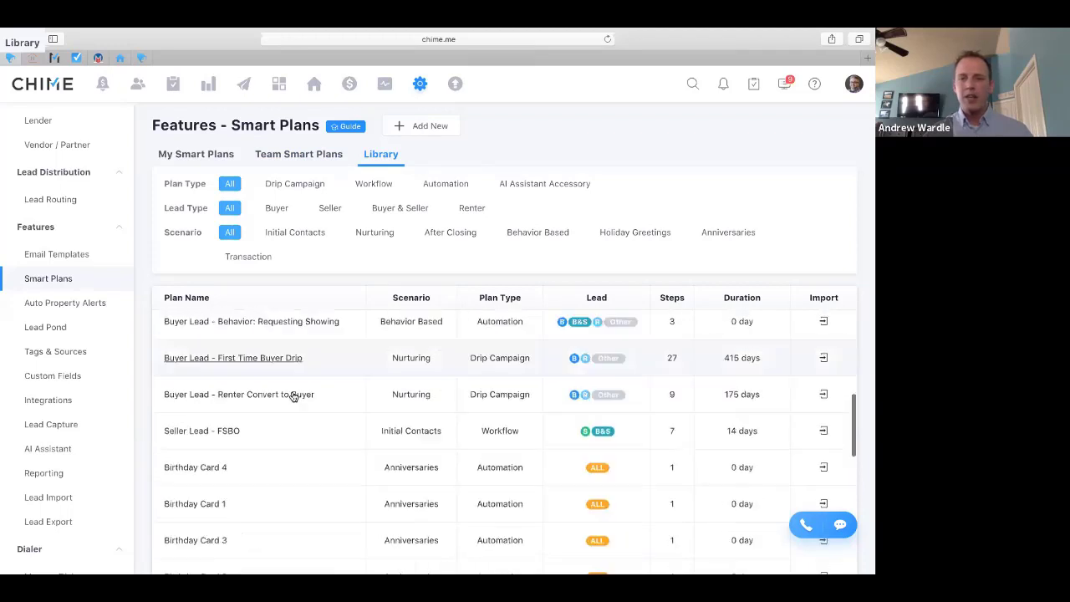
{"action": "scroll", "coordinate": [293, 396], "scroll_direction": "down", "scroll_amount": 3}
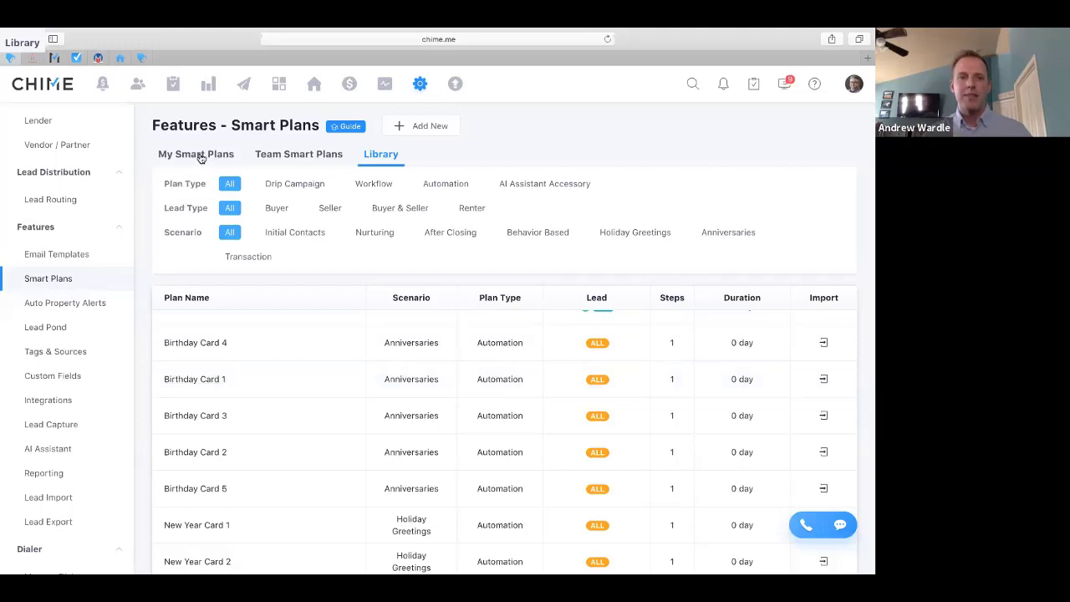
{"action": "left_click", "coordinate": [201, 155]}
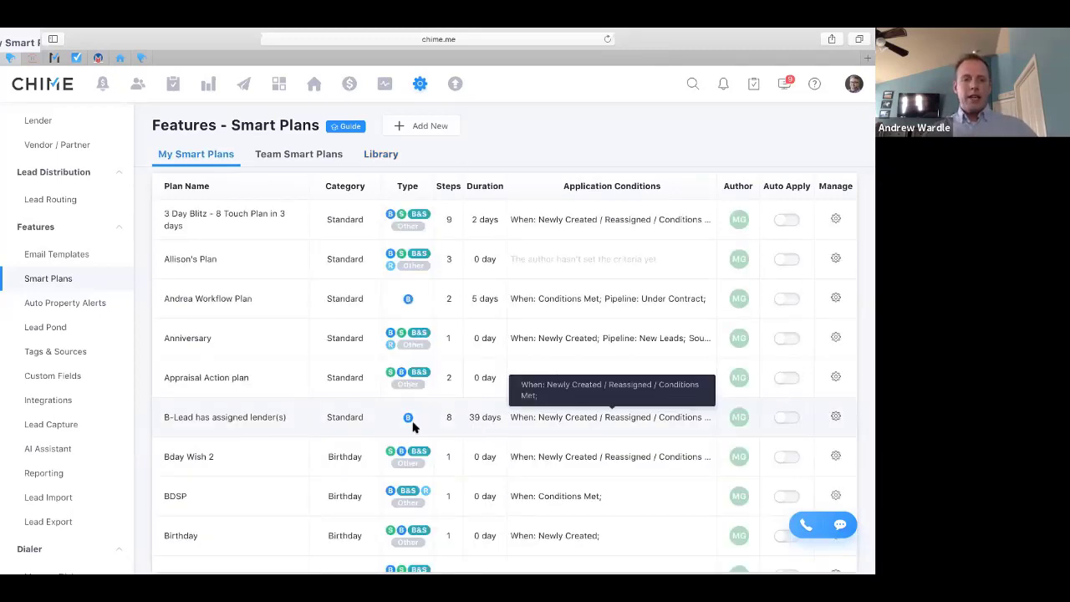
{"action": "scroll", "coordinate": [280, 427], "scroll_direction": "down", "scroll_amount": 5}
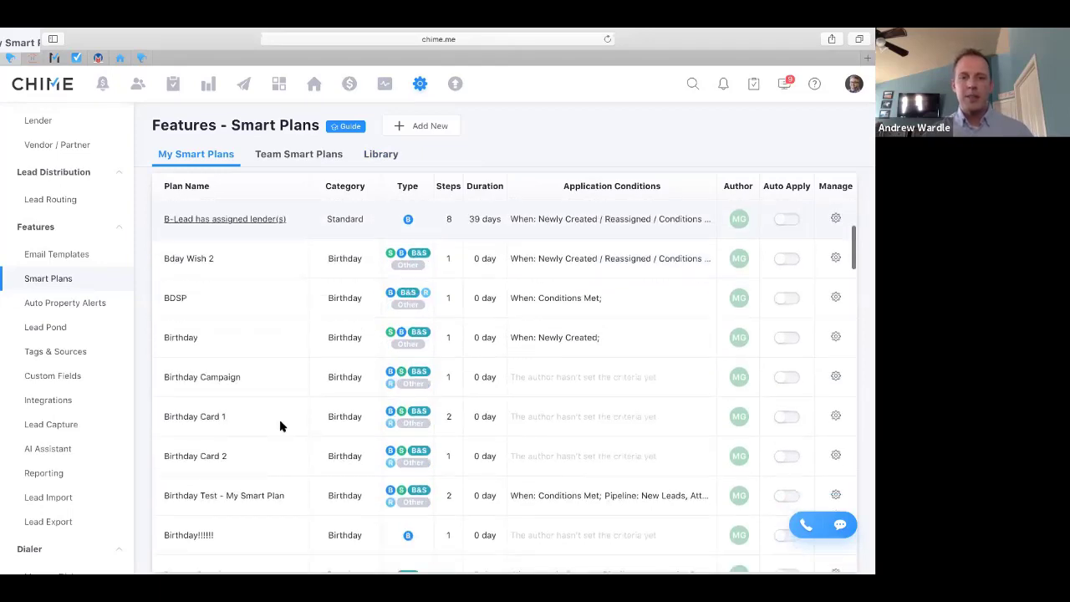
{"action": "scroll", "coordinate": [280, 426], "scroll_direction": "down", "scroll_amount": 5}
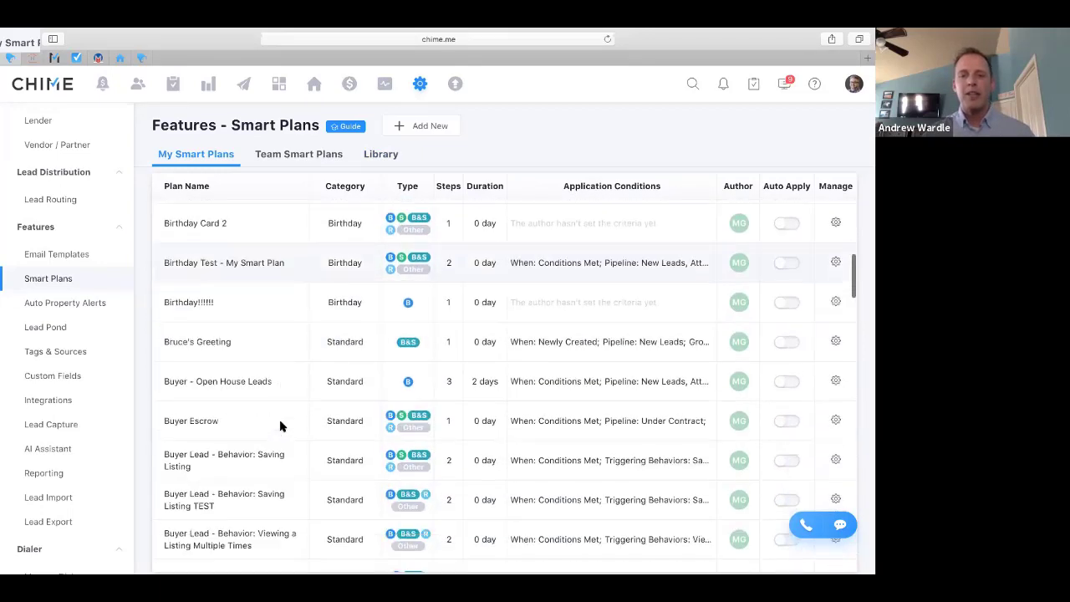
{"action": "scroll", "coordinate": [280, 427], "scroll_direction": "down", "scroll_amount": 2}
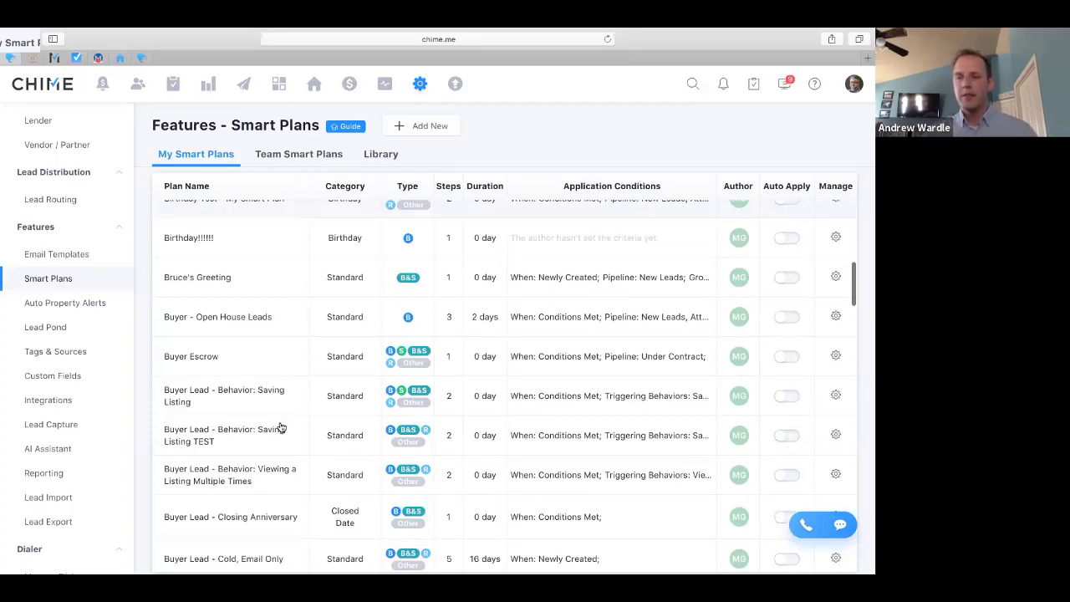
{"action": "scroll", "coordinate": [282, 428], "scroll_direction": "down", "scroll_amount": 1}
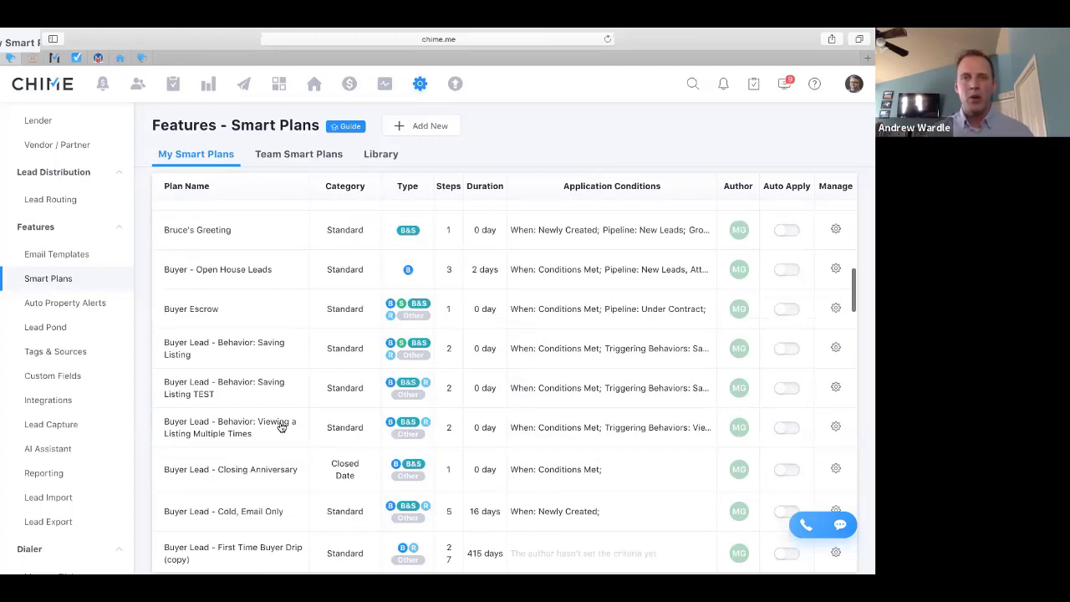
{"action": "scroll", "coordinate": [282, 427], "scroll_direction": "down", "scroll_amount": 2}
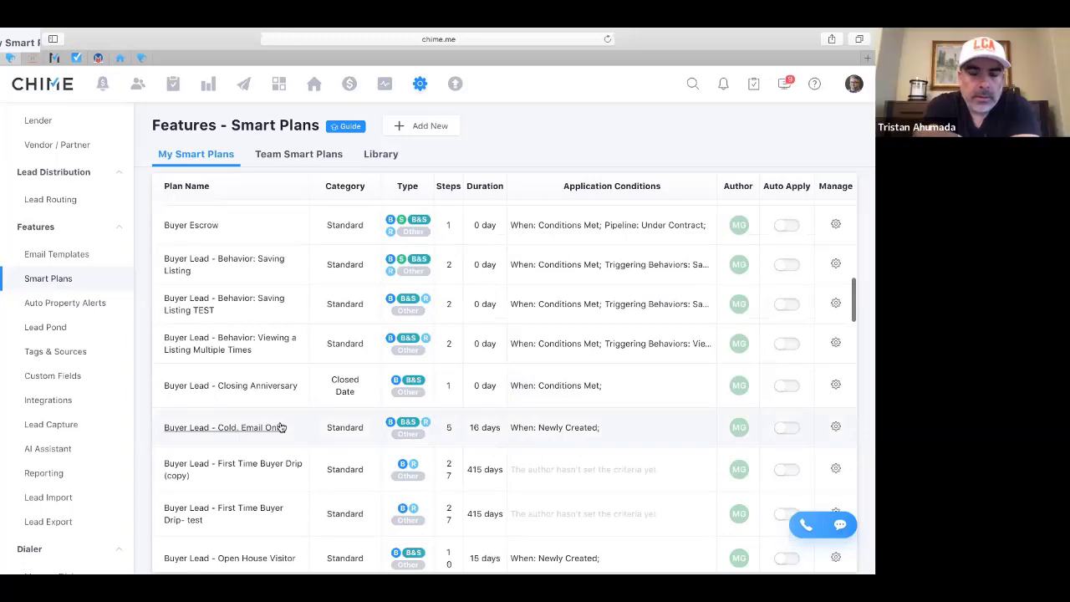
{"action": "scroll", "coordinate": [282, 428], "scroll_direction": "down", "scroll_amount": 8}
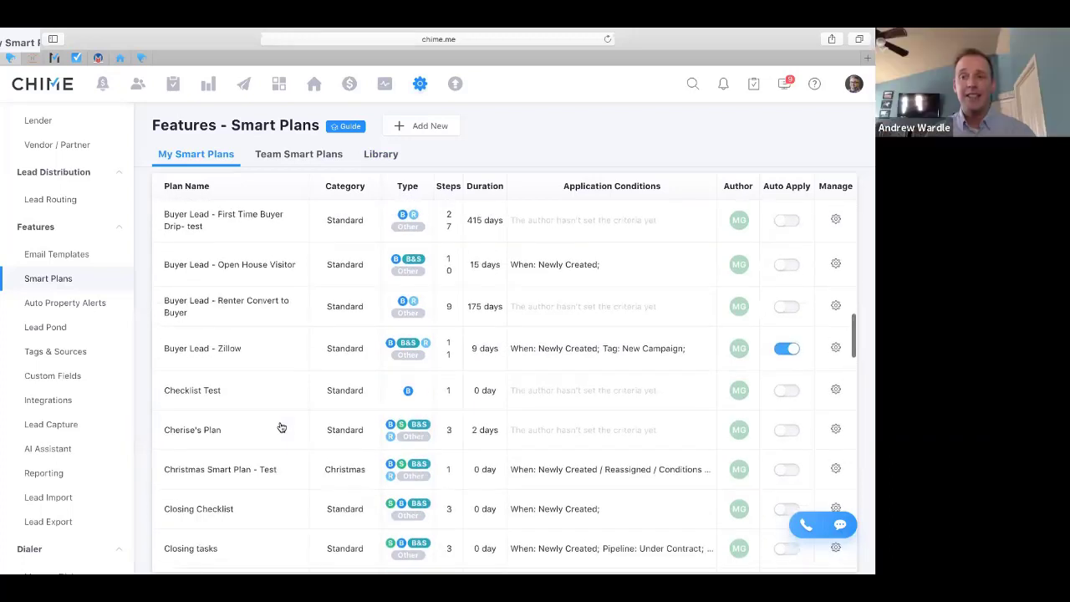
{"action": "scroll", "coordinate": [282, 428], "scroll_direction": "down", "scroll_amount": 6}
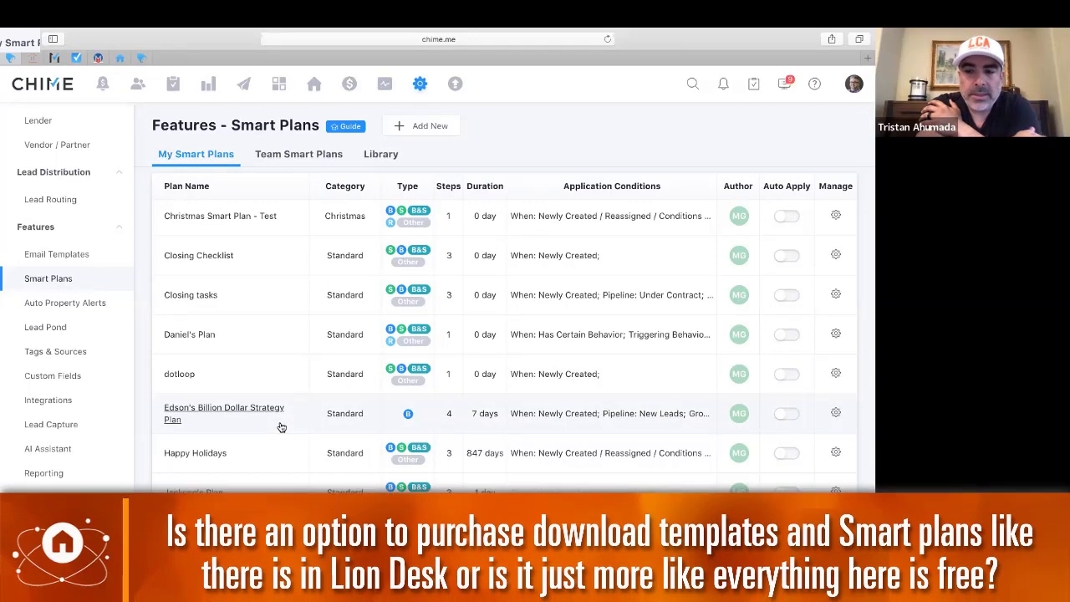
{"action": "scroll", "coordinate": [282, 427], "scroll_direction": "up", "scroll_amount": 3}
{"action": "scroll", "coordinate": [282, 427], "scroll_direction": "up", "scroll_amount": 6}
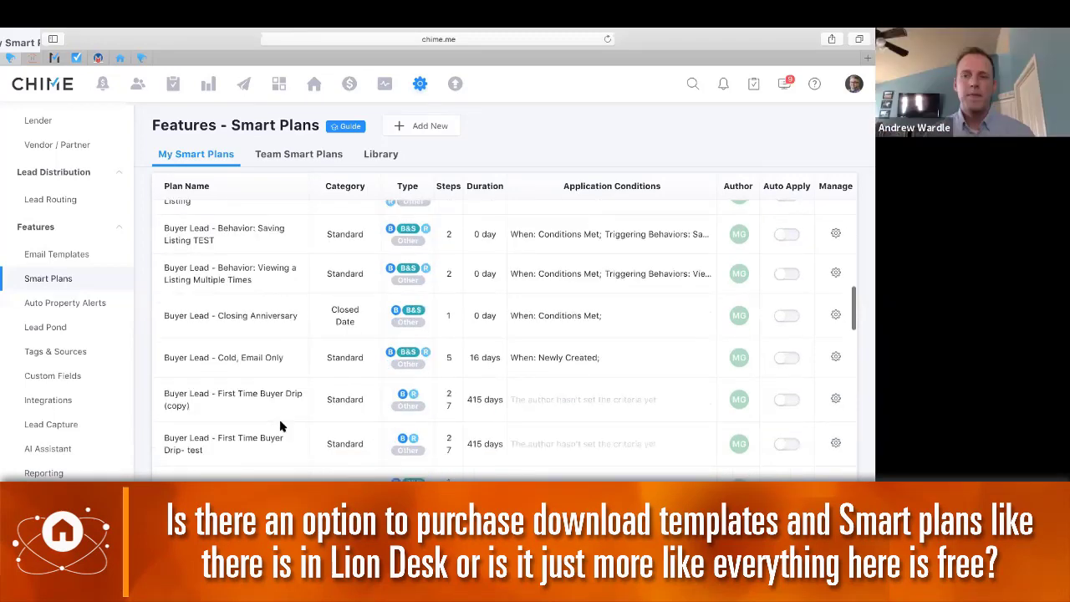
{"action": "scroll", "coordinate": [282, 428], "scroll_direction": "up", "scroll_amount": 1}
{"action": "scroll", "coordinate": [282, 427], "scroll_direction": "up", "scroll_amount": 10}
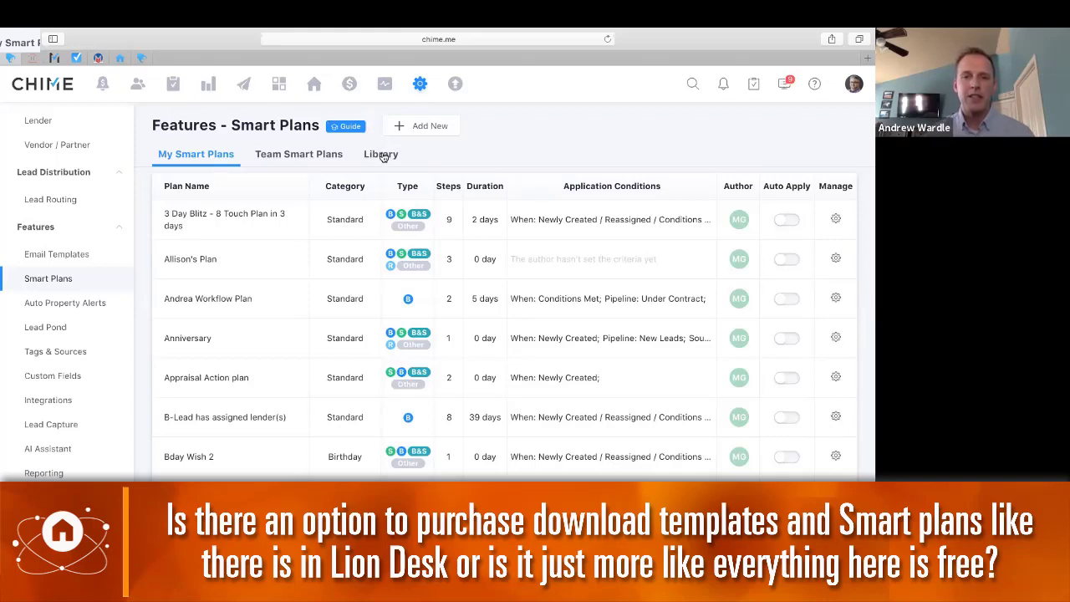
Return to the Smart Plans Library and browse AI Assistant plans such as 'Buyer-Just Looking (AI)'
{"action": "left_click", "coordinate": [382, 156]}
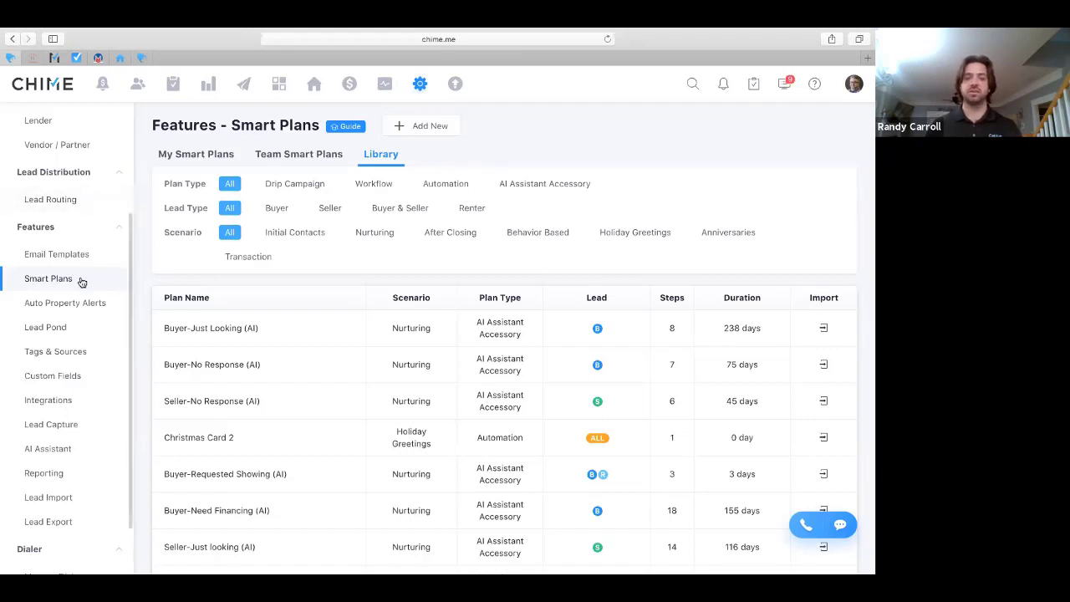
{"action": "scroll", "coordinate": [81, 282], "scroll_direction": "down", "scroll_amount": 2}
{"action": "scroll", "coordinate": [81, 283], "scroll_direction": "down", "scroll_amount": 1}
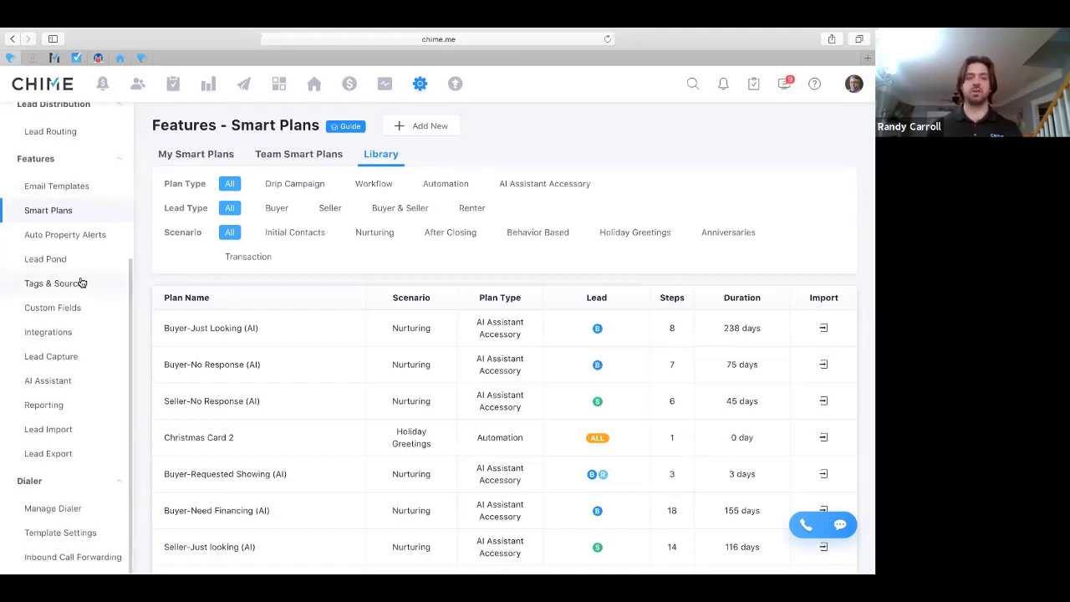
{"action": "scroll", "coordinate": [81, 283], "scroll_direction": "up", "scroll_amount": 6}
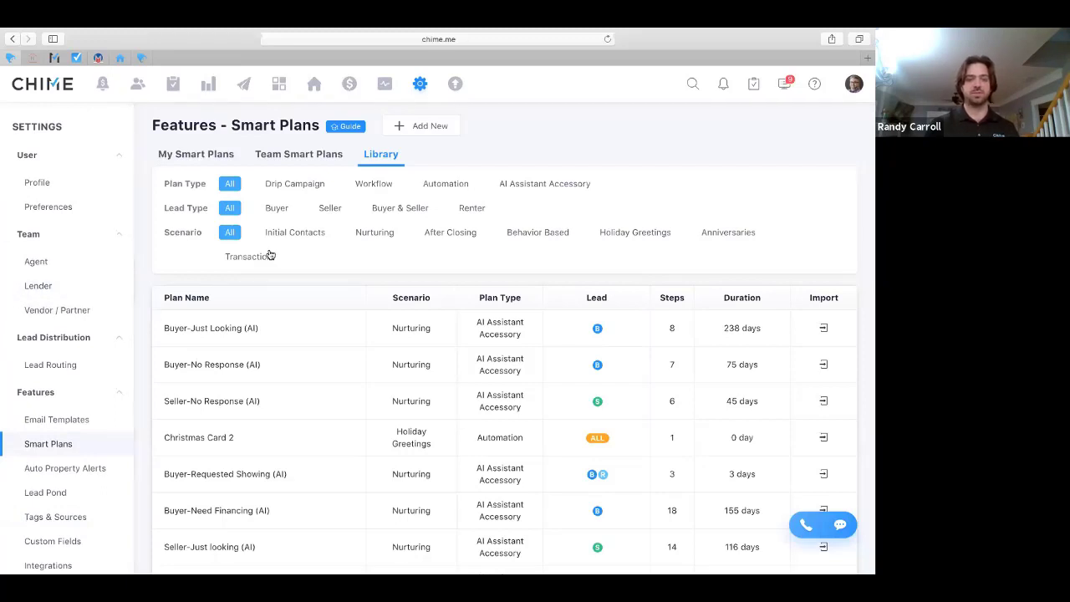
Add a new Standard Plan smart plan, opening a blank form with an empty auto email step
{"action": "left_click", "coordinate": [422, 132]}
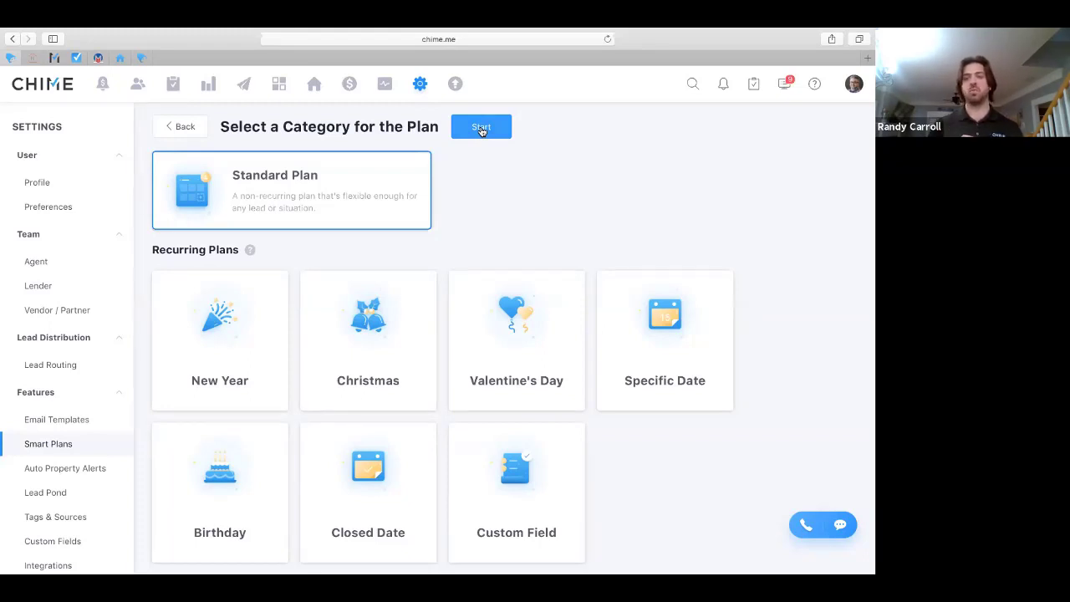
{"action": "left_click", "coordinate": [481, 129]}
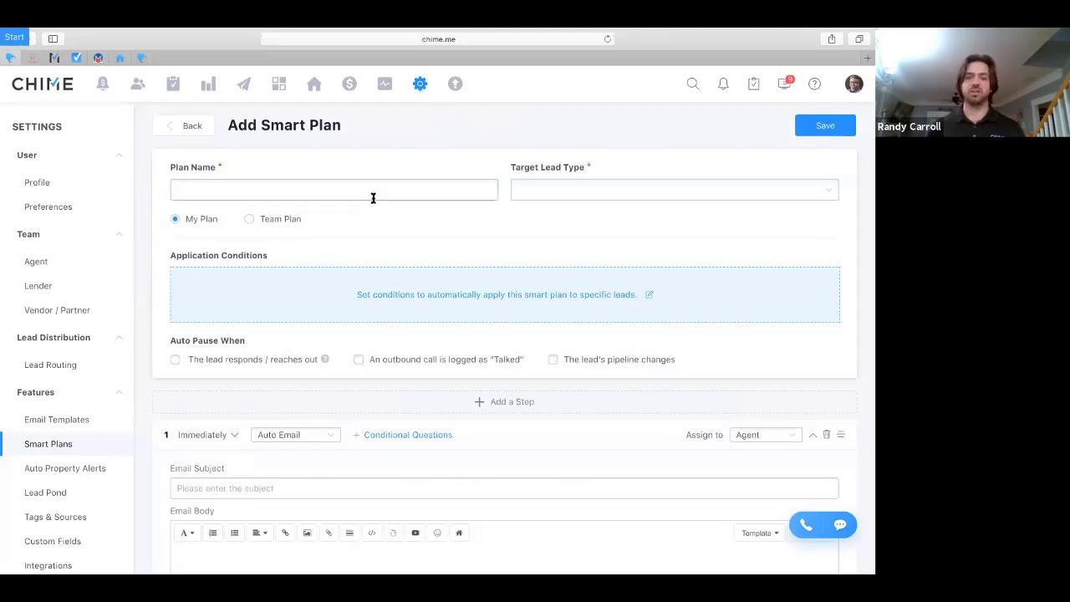
Change step 1 of the new smart plan to a Checklist step with two blank subtask rows
{"action": "scroll", "coordinate": [399, 382], "scroll_direction": "down", "scroll_amount": 4}
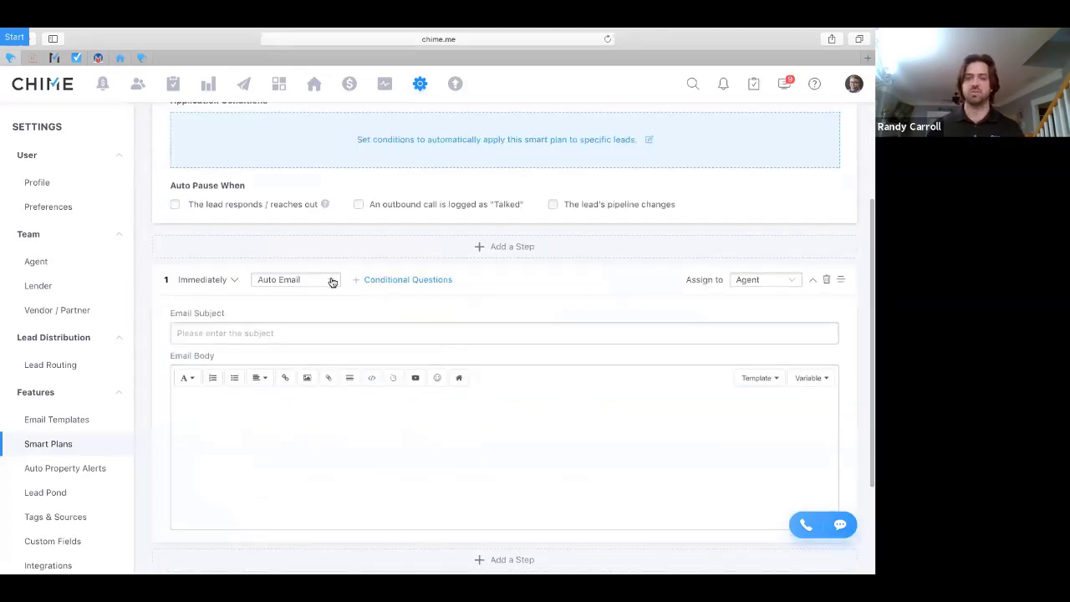
{"action": "left_click", "coordinate": [332, 282]}
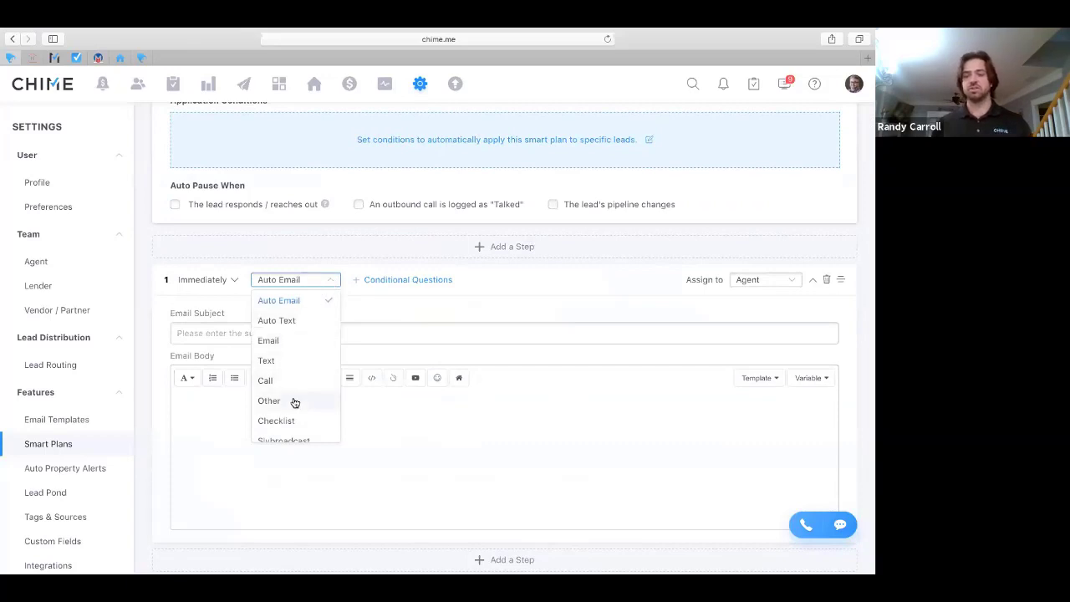
{"action": "scroll", "coordinate": [294, 403], "scroll_direction": "down", "scroll_amount": 1}
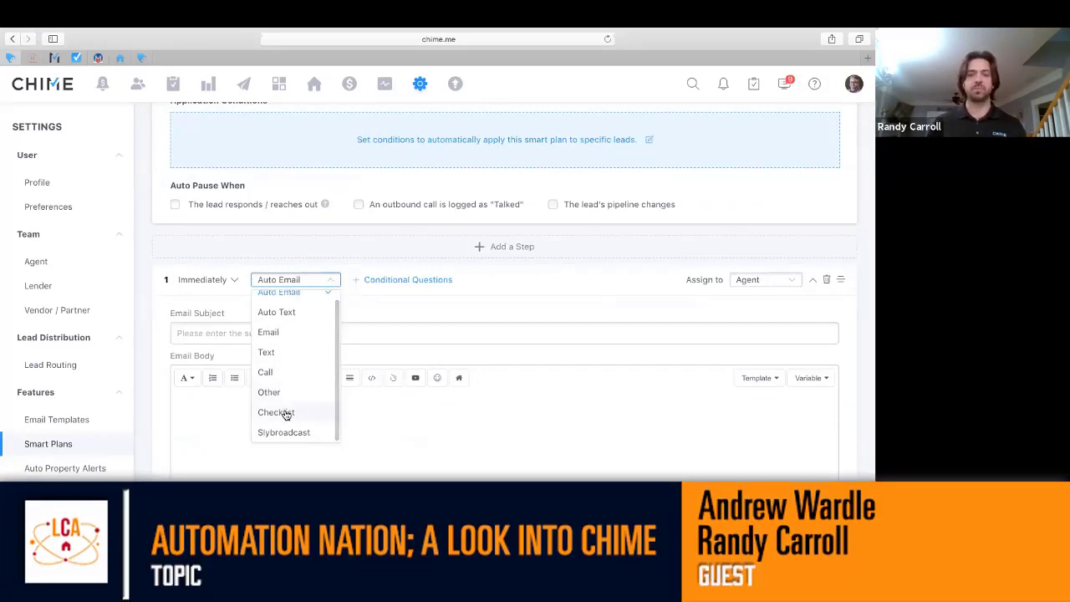
{"action": "left_click", "coordinate": [286, 413]}
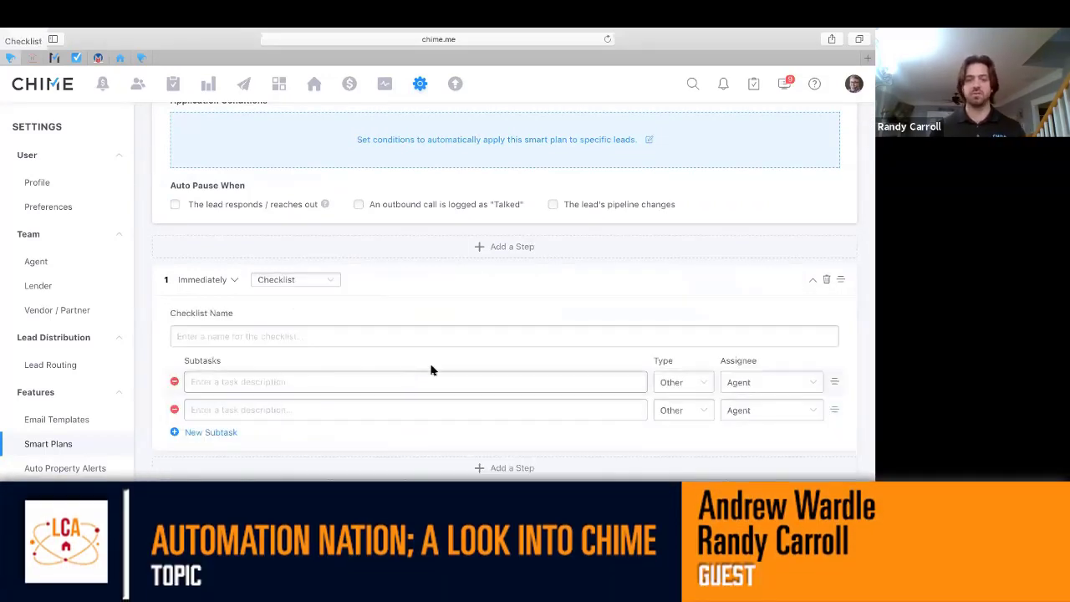
{"action": "left_click", "coordinate": [333, 284]}
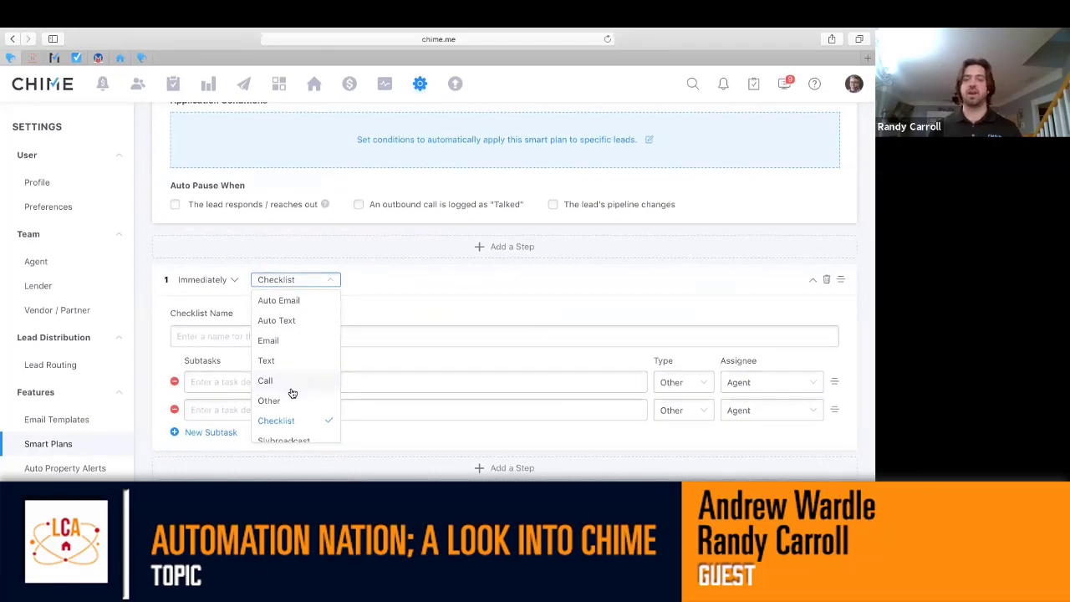
Switch step 1 to an immediate Other task for Agent reading 'Follow up with my lead'
{"action": "left_click", "coordinate": [283, 404]}
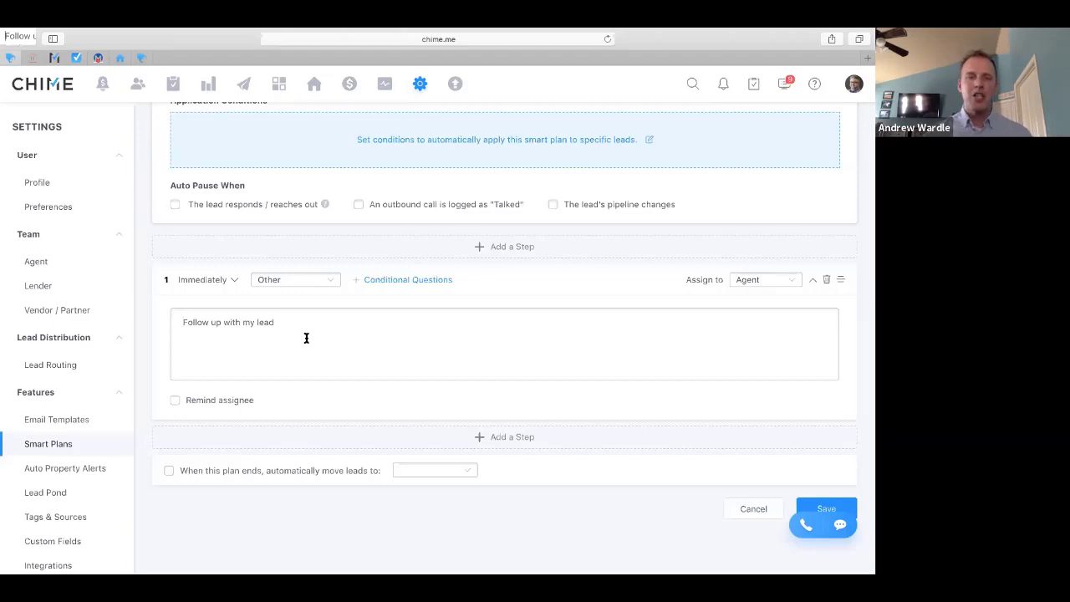
In All Tasks, open an overdue smart-plan task's details and show its postpone options
{"action": "left_click", "coordinate": [174, 84]}
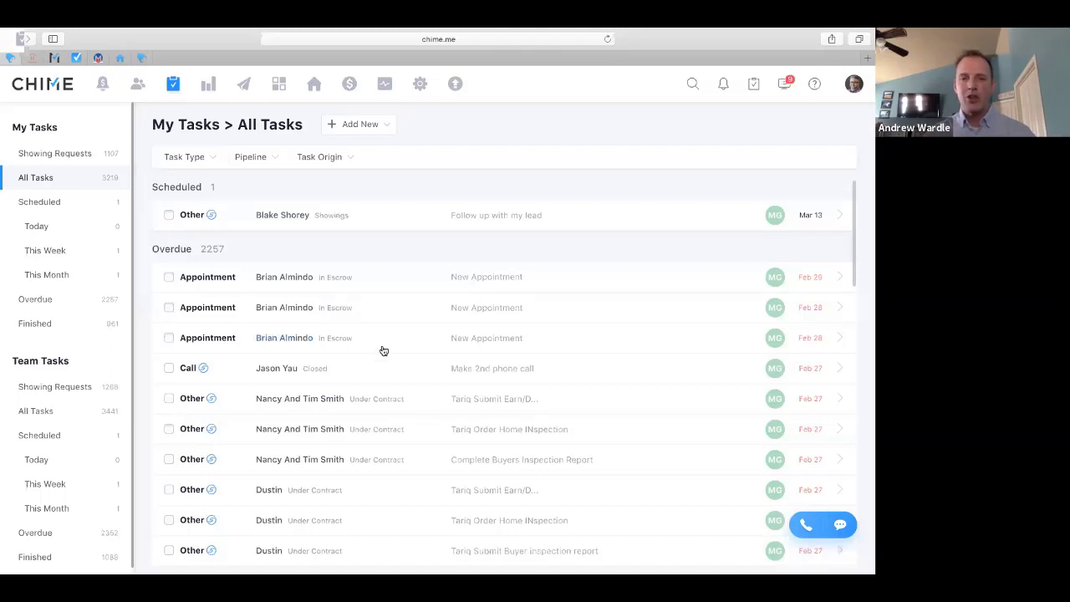
{"action": "left_click", "coordinate": [824, 406]}
{"action": "left_click", "coordinate": [717, 421]}
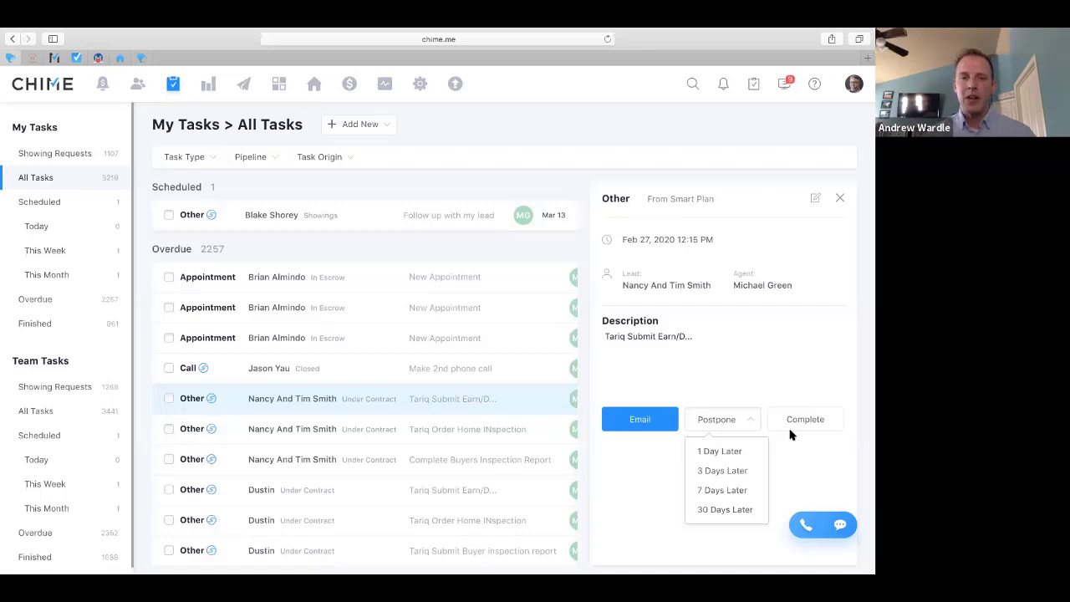
Dismiss the postpone choices, leaving the Feb 27, 2020 overdue task unchanged
{"action": "left_click", "coordinate": [820, 424]}
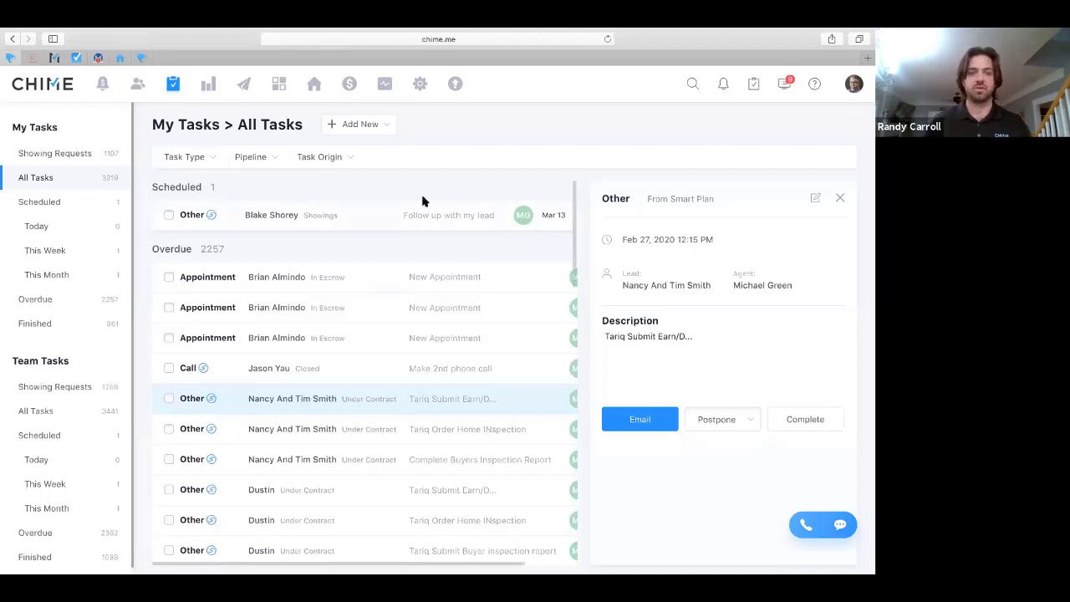
Visit the profile settings page, then return to the Campaigns Dashboard
{"action": "left_click", "coordinate": [420, 86]}
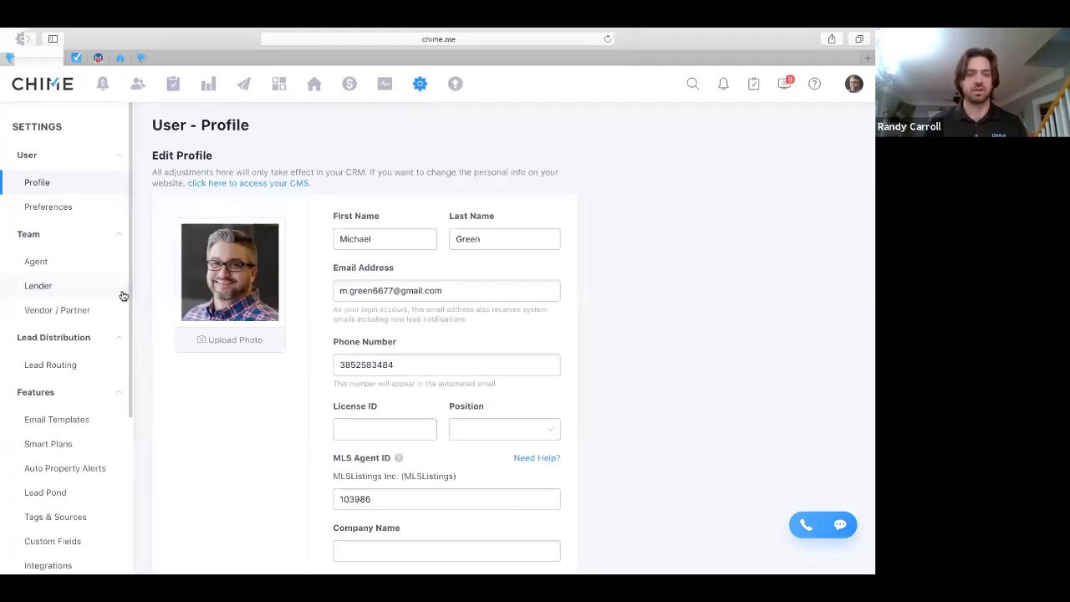
{"action": "left_click", "coordinate": [244, 86]}
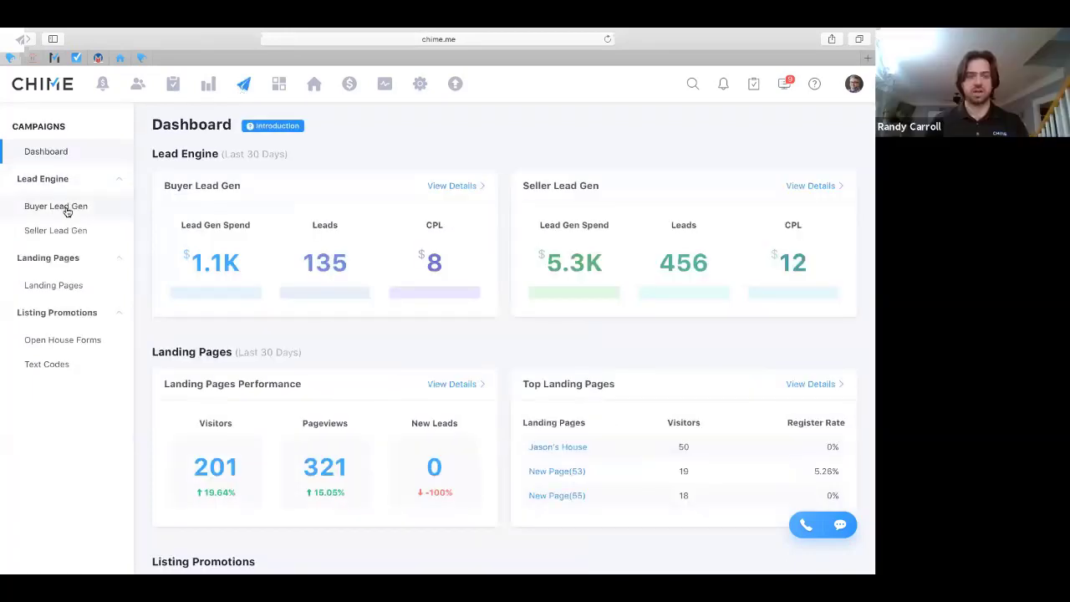
View the Buyer Lead Gen page's 21,940-impression funnel and its three-campaign details table
{"action": "scroll", "coordinate": [251, 368], "scroll_direction": "down", "scroll_amount": 1}
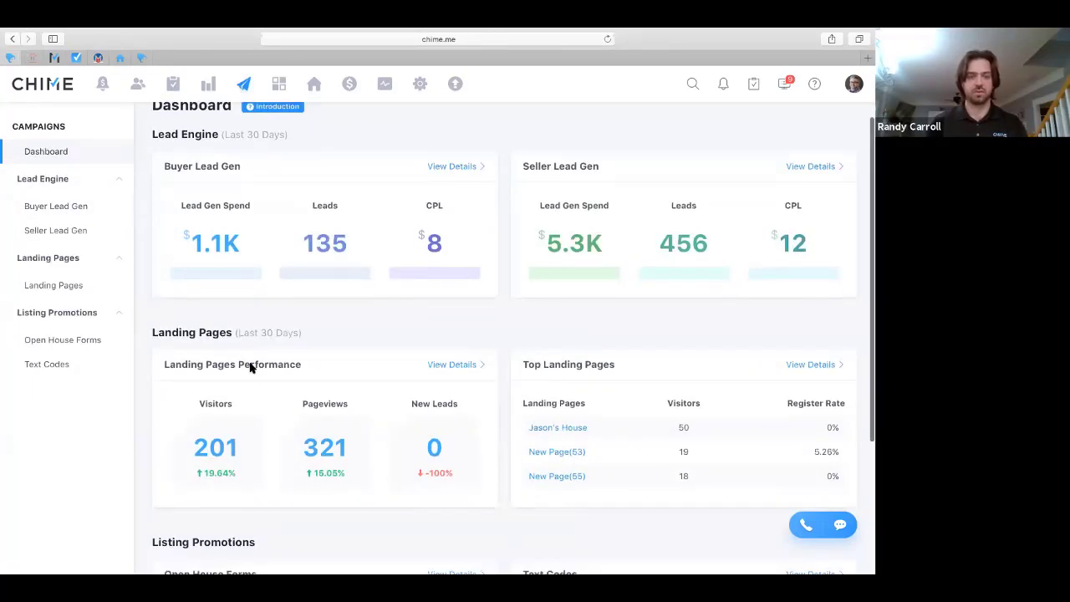
{"action": "scroll", "coordinate": [251, 368], "scroll_direction": "down", "scroll_amount": 5}
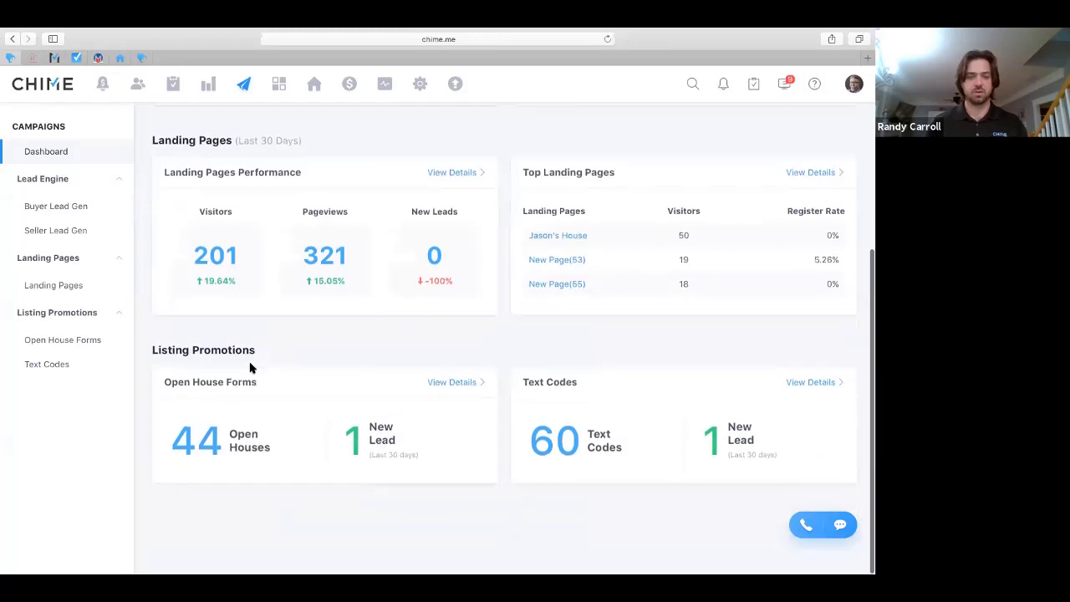
{"action": "left_click", "coordinate": [42, 207]}
{"action": "scroll", "coordinate": [293, 380], "scroll_direction": "down", "scroll_amount": 2}
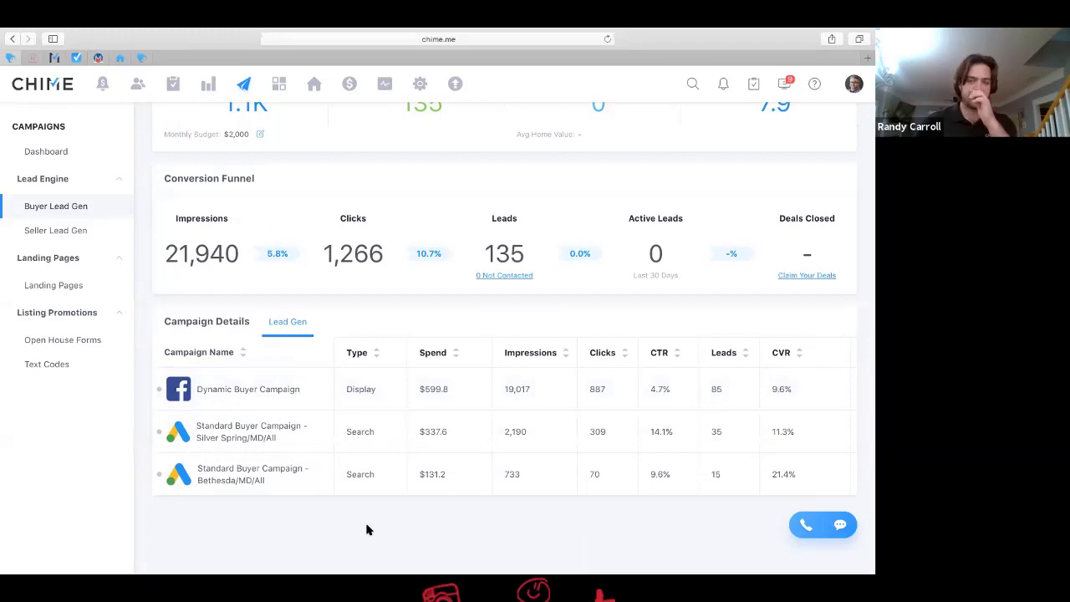
{"action": "scroll", "coordinate": [368, 529], "scroll_direction": "up", "scroll_amount": 1}
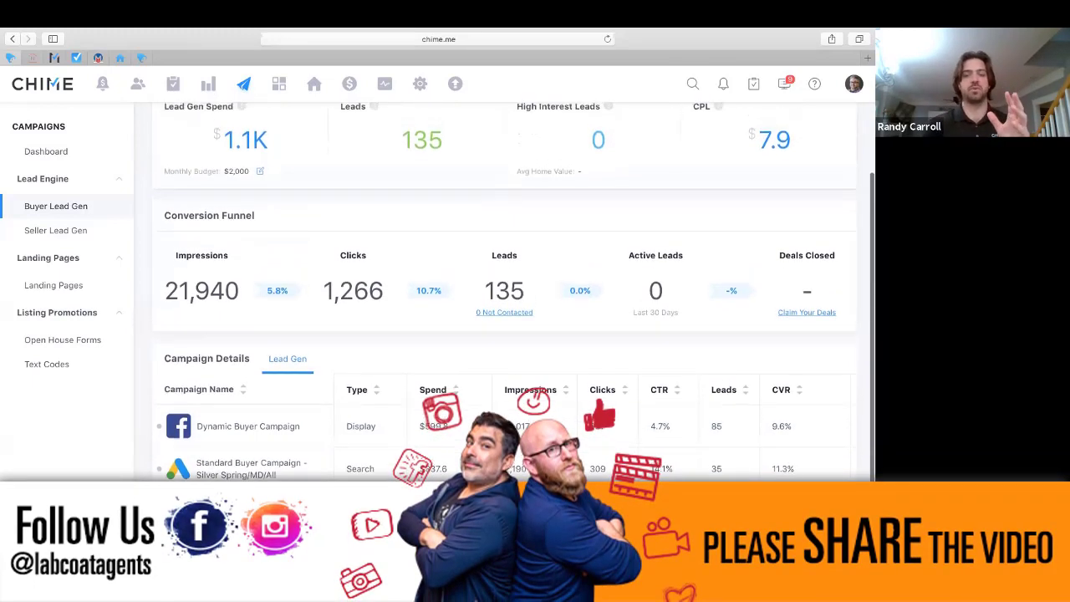